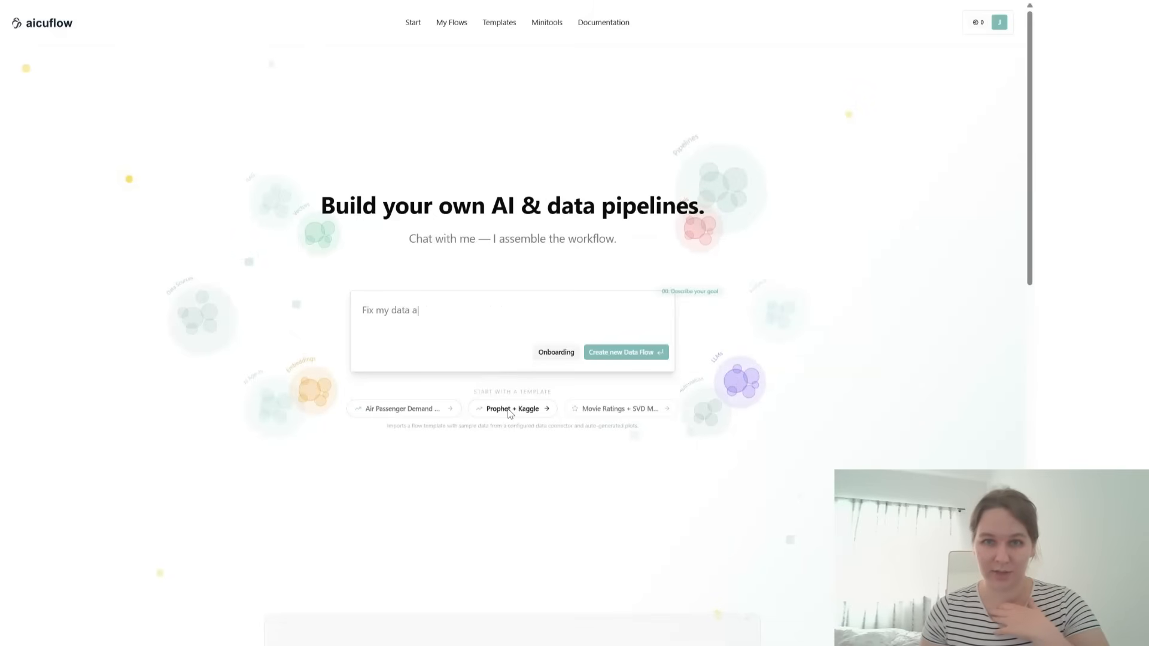
- Create a new flow with a randomly generated title and close its list of function blocks
click(454, 26)
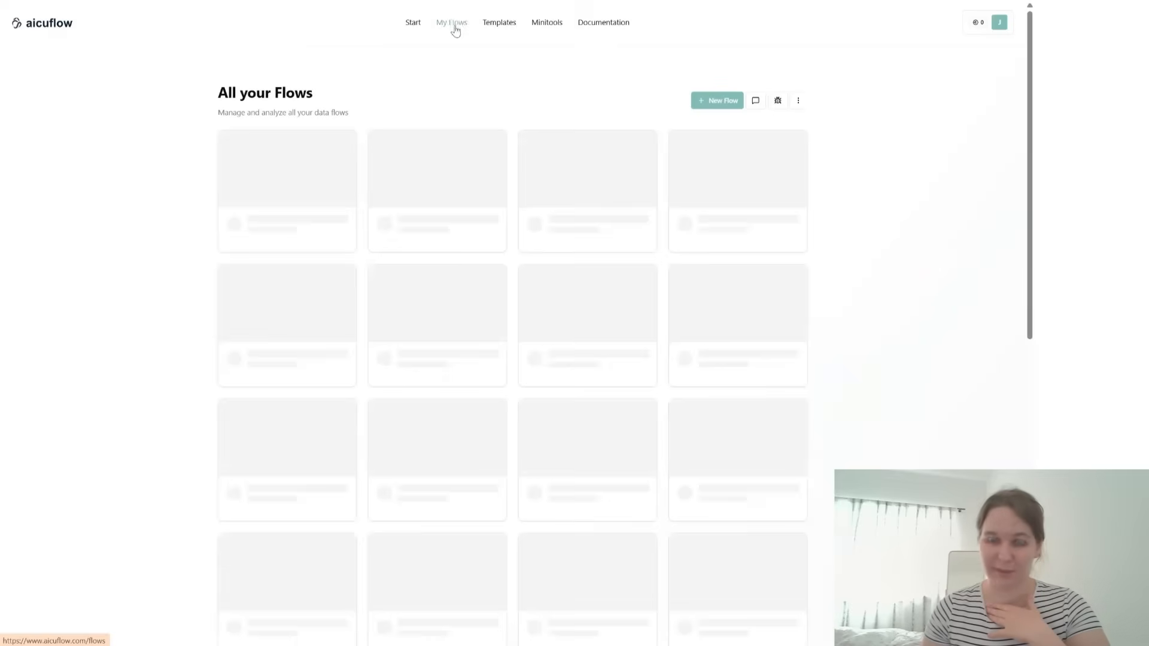
click(724, 101)
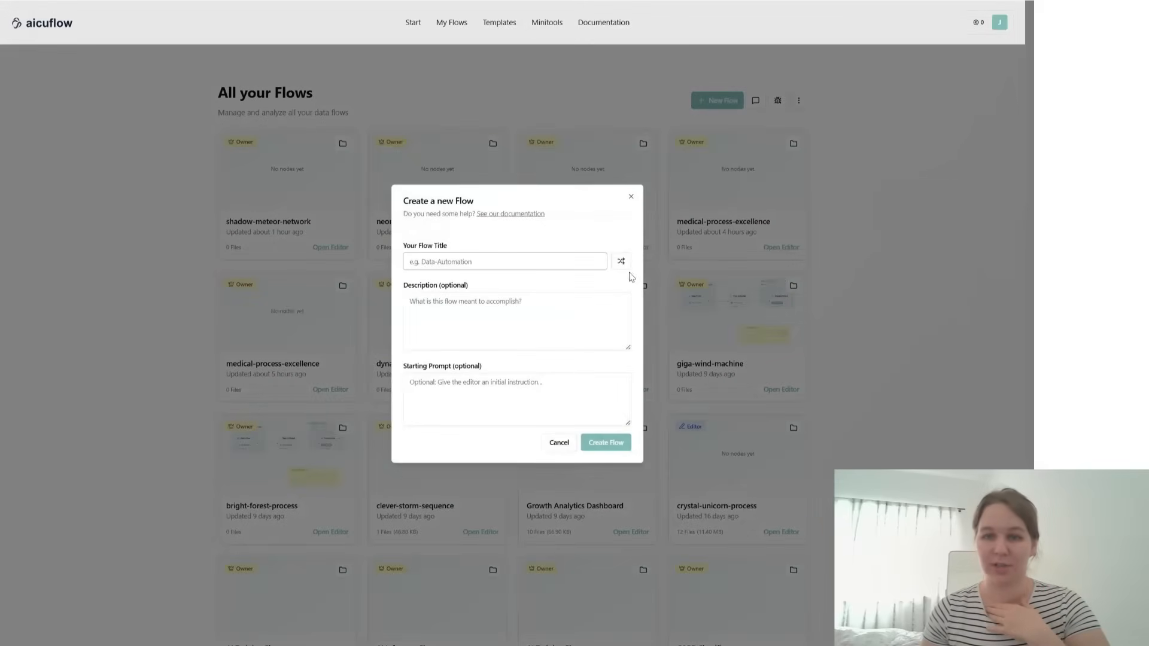
click(620, 262)
click(604, 444)
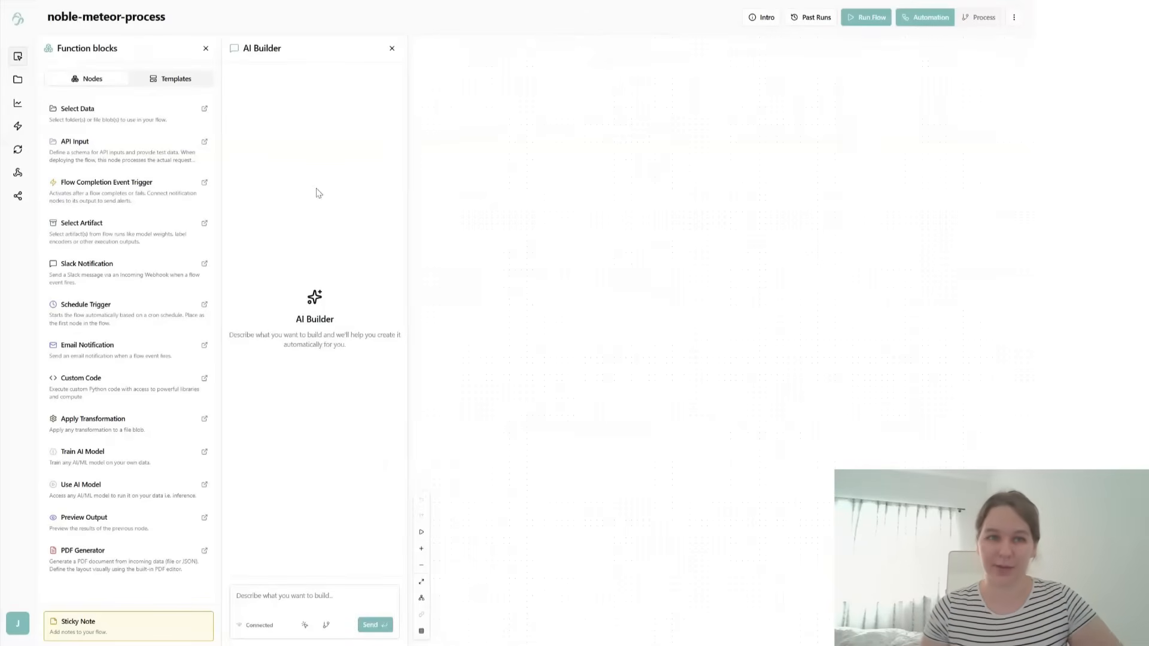
click(207, 52)
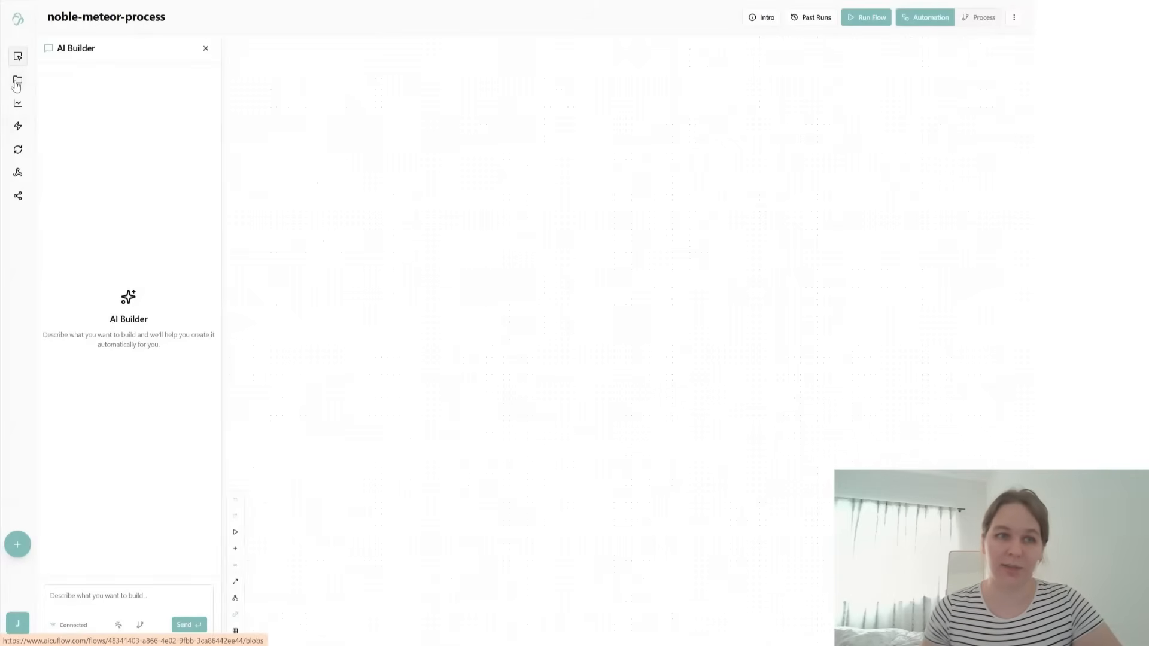
- Look at the flow's data management and integrations, reviewing the Airtable connector's parameters and setup instructions without creating a connection
click(16, 84)
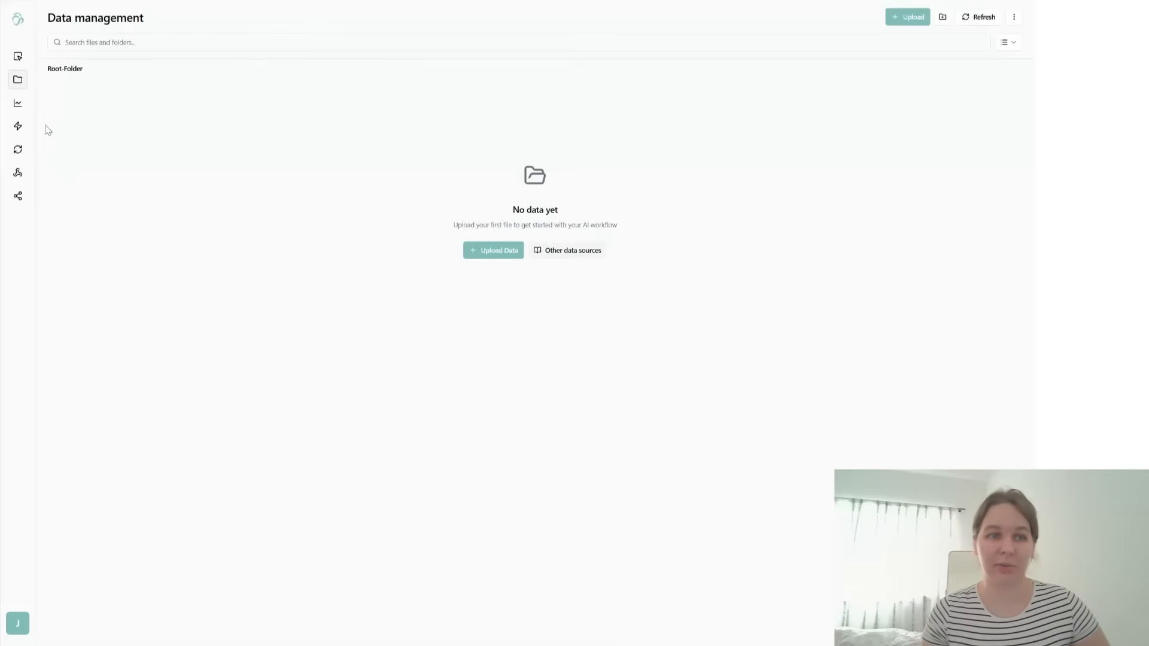
click(17, 125)
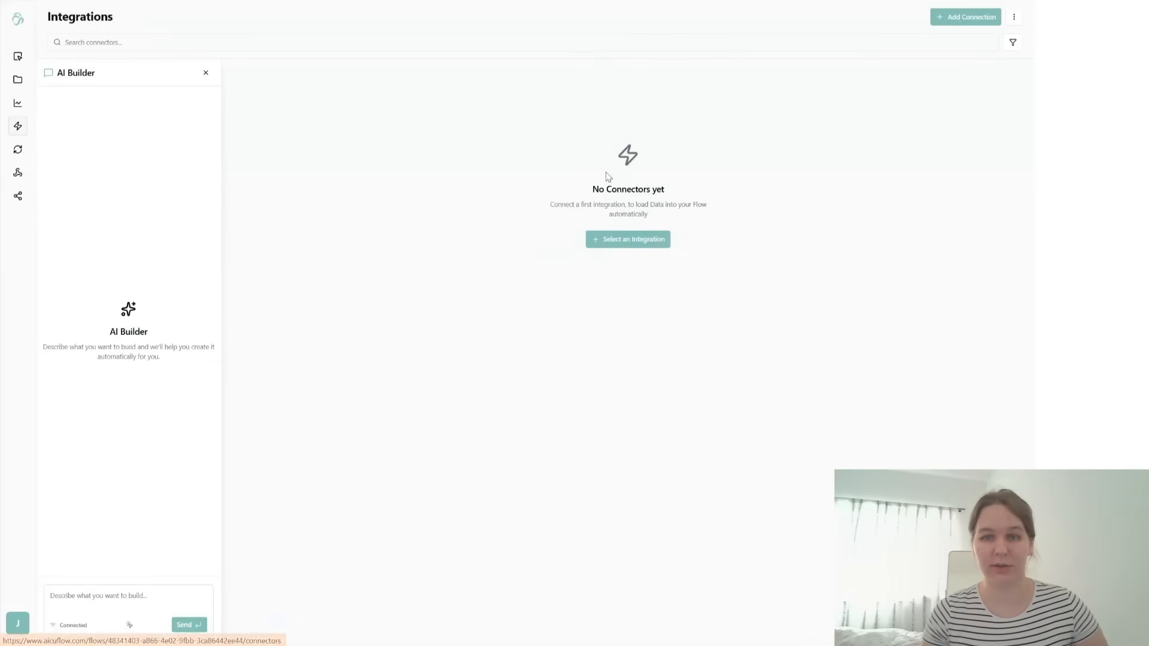
click(618, 252)
click(452, 261)
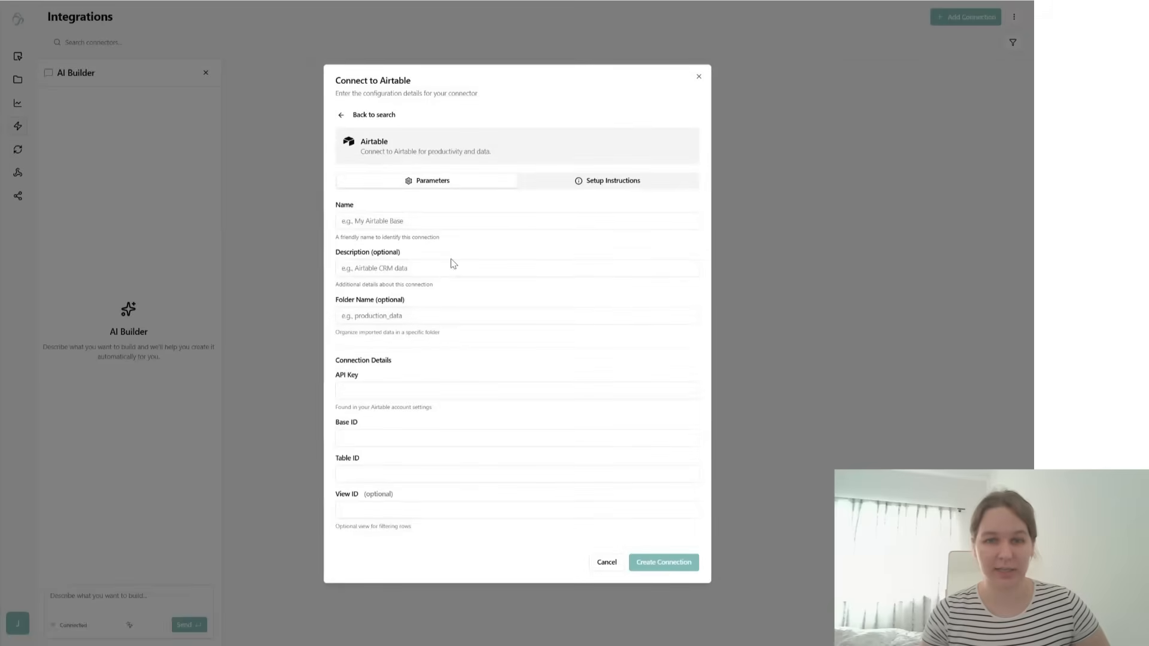
click(582, 187)
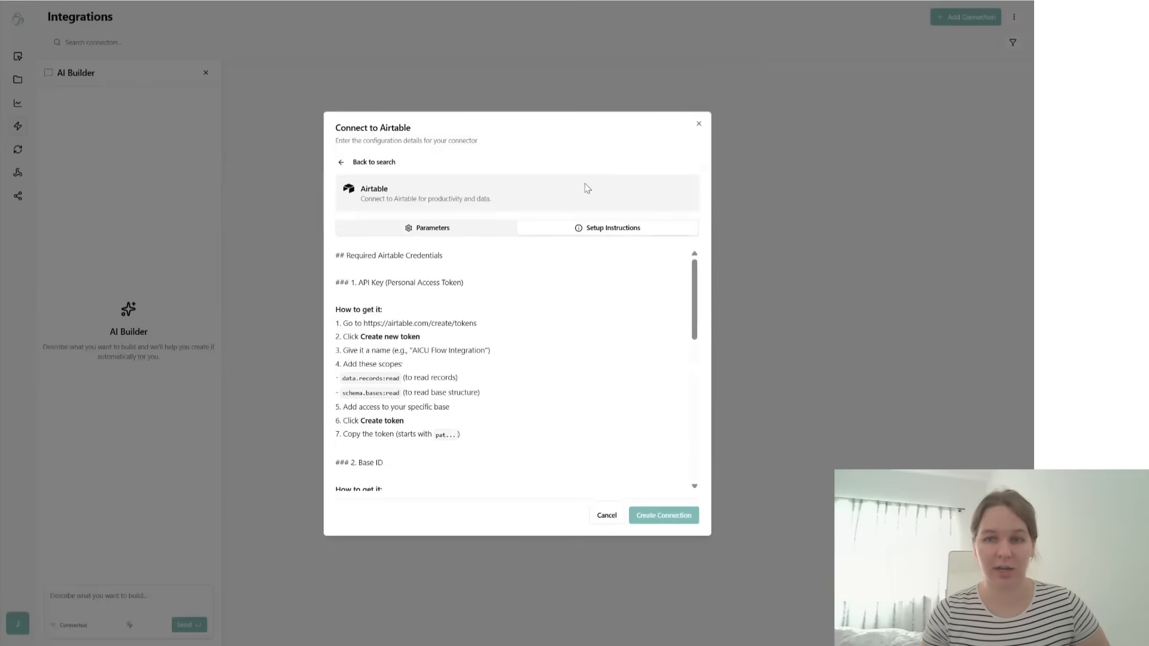
click(476, 228)
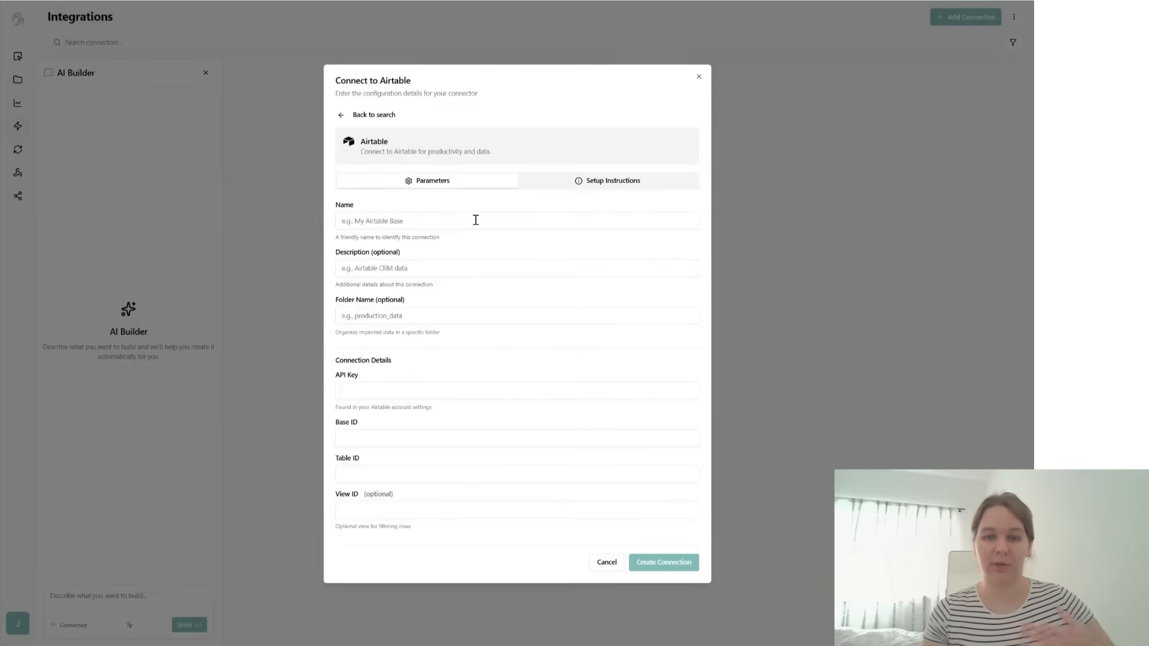
click(342, 116)
click(698, 176)
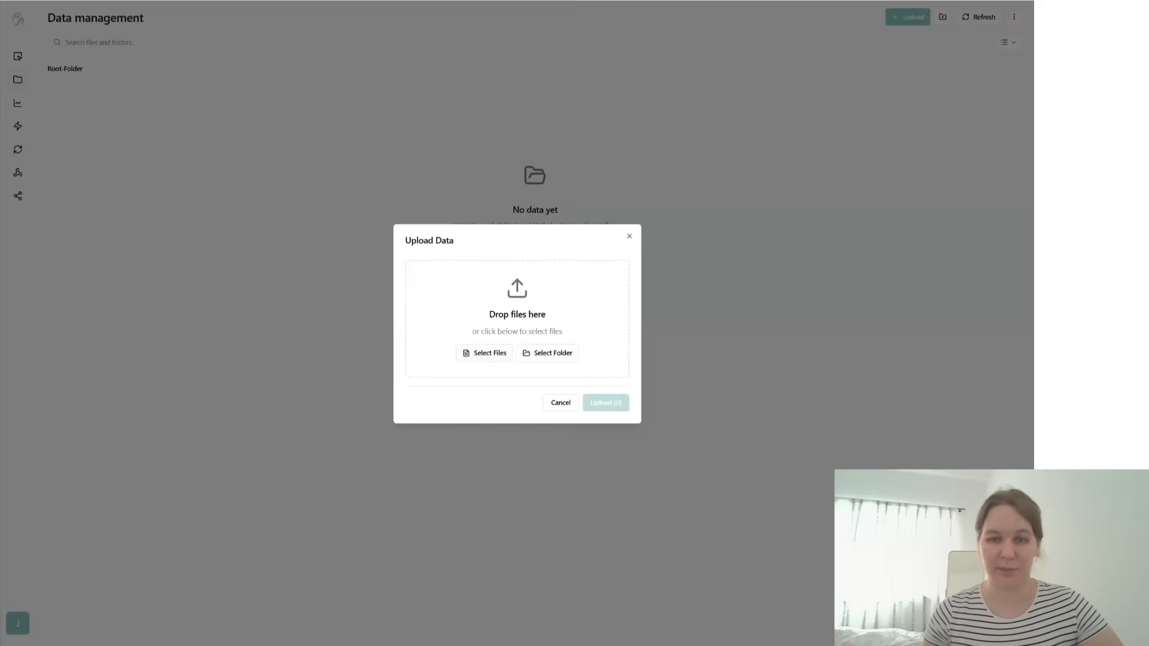
- Upload the file 32KB_cirrhosis.csv to the flow's data management
drag(350, 304, 516, 302)
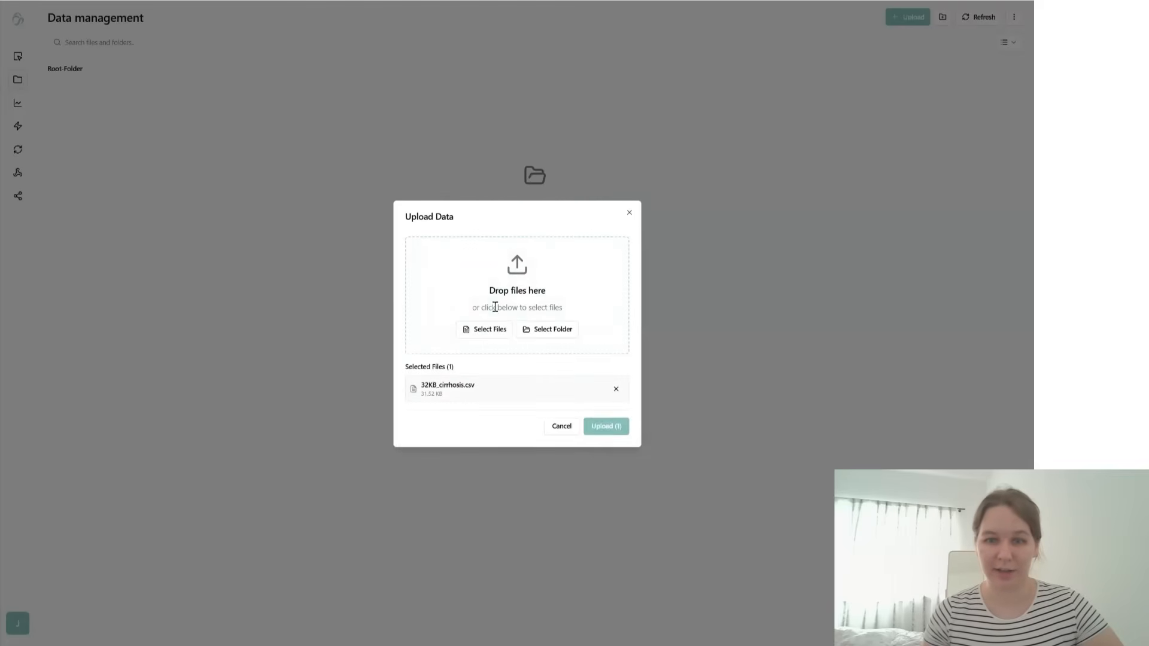
click(602, 432)
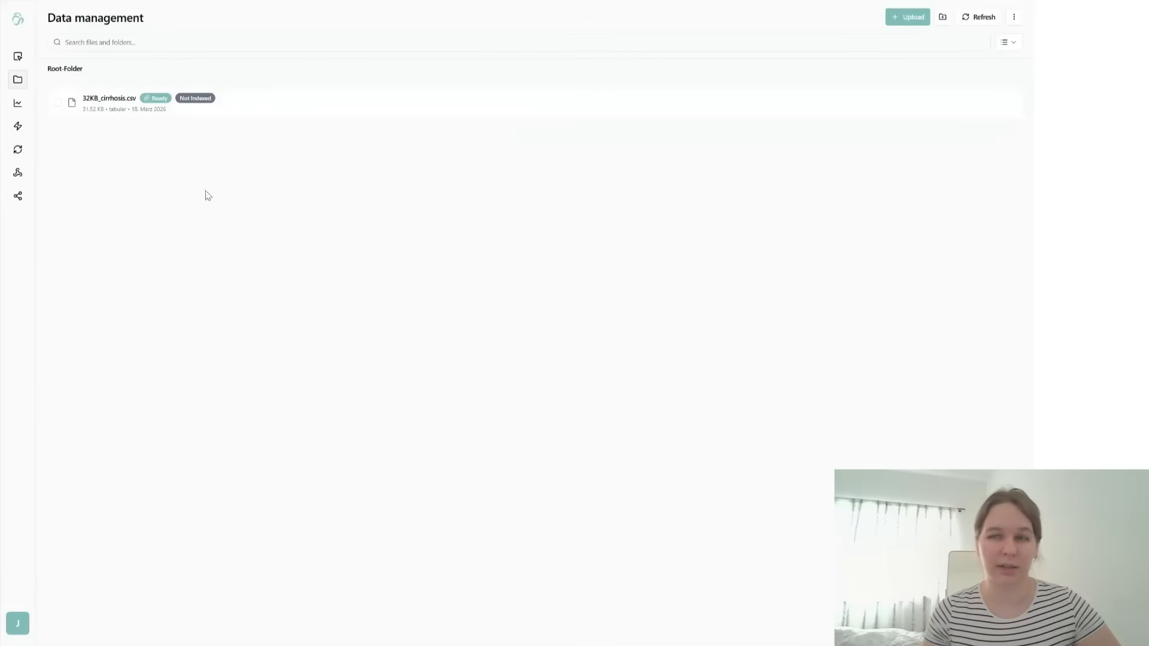
- Examine the data rows of 32KB_cirrhosis.csv, its column types and the new types available for the ID column
click(121, 112)
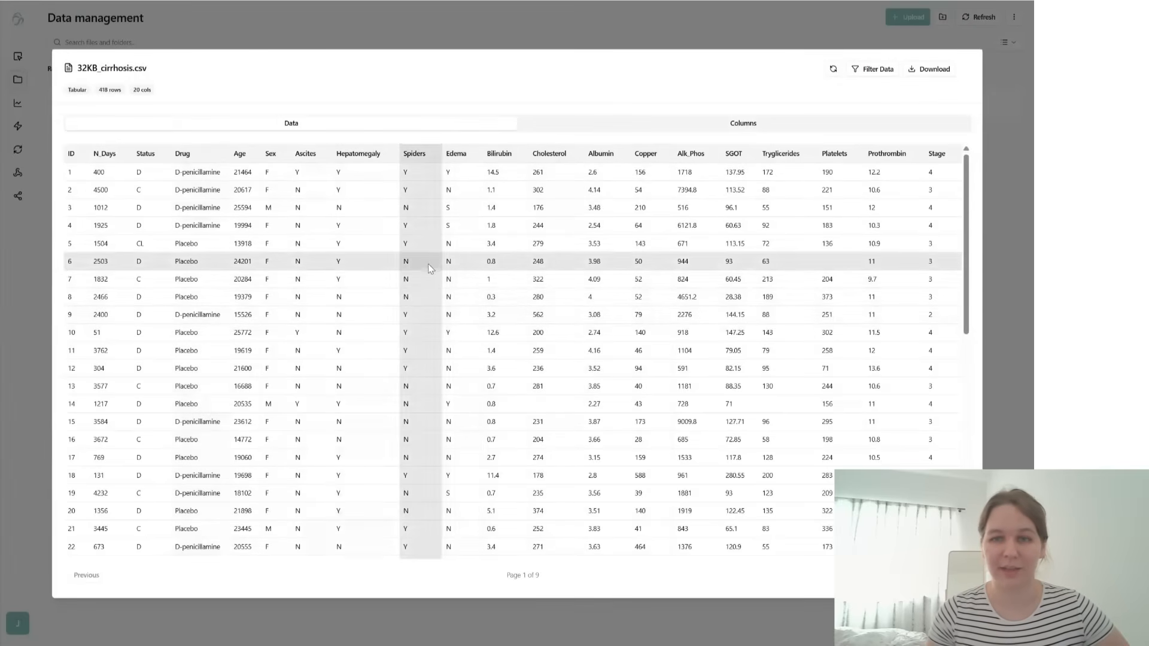
click(718, 122)
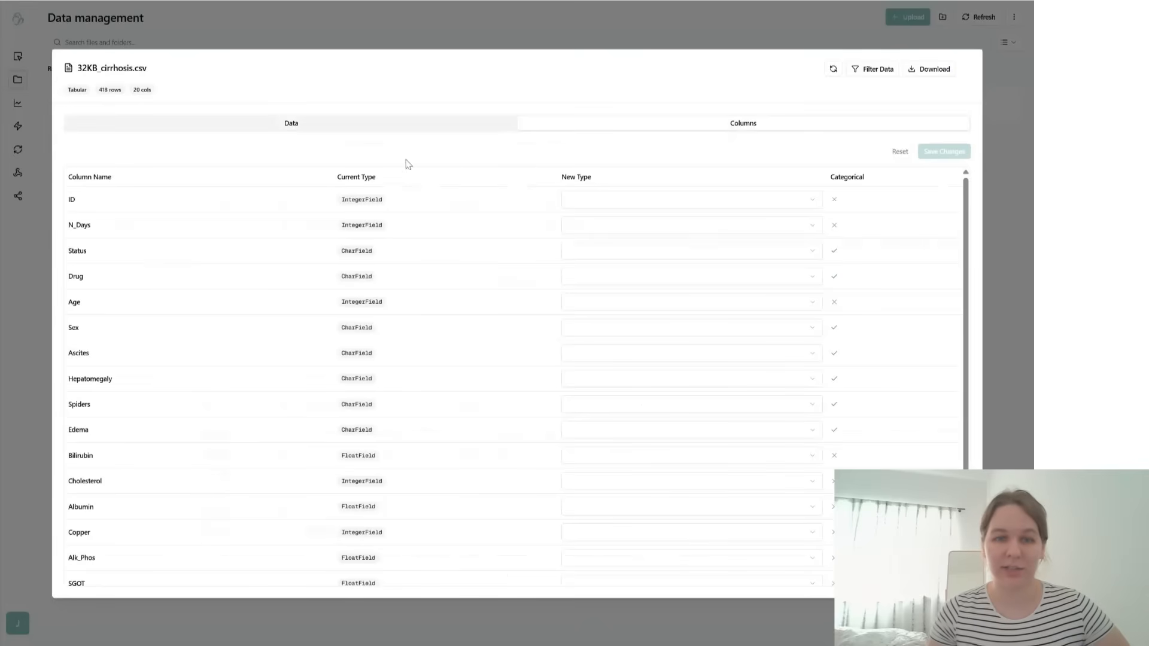
scroll(374, 282, down, 3)
scroll(365, 389, up, 2)
scroll(374, 323, up, 1)
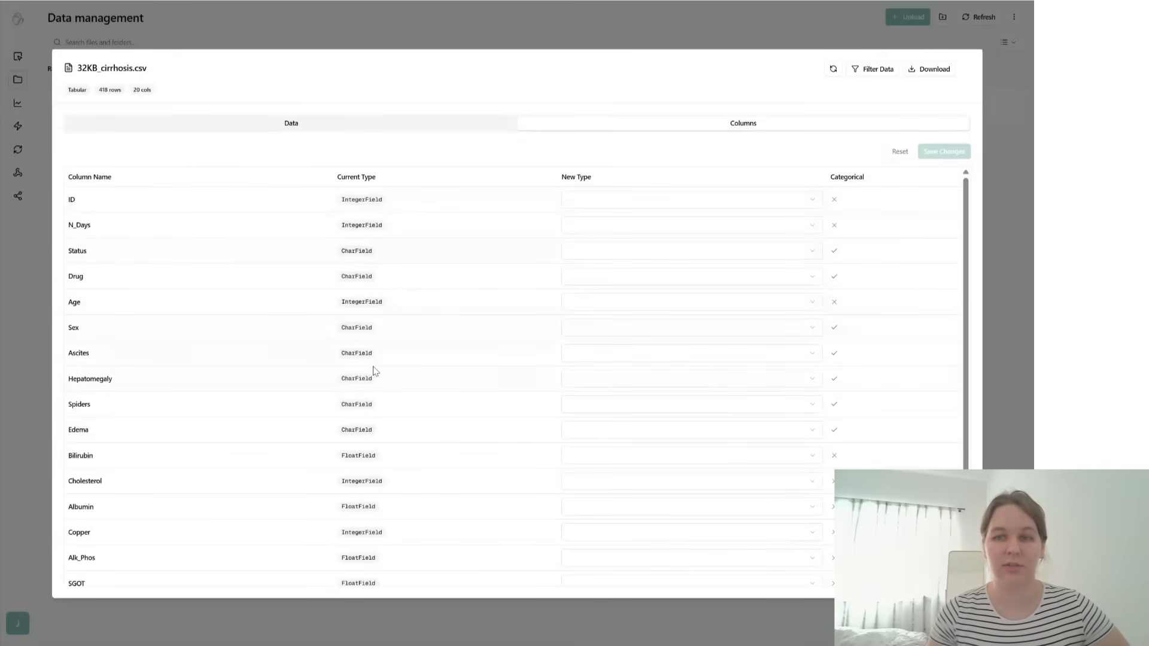
click(690, 202)
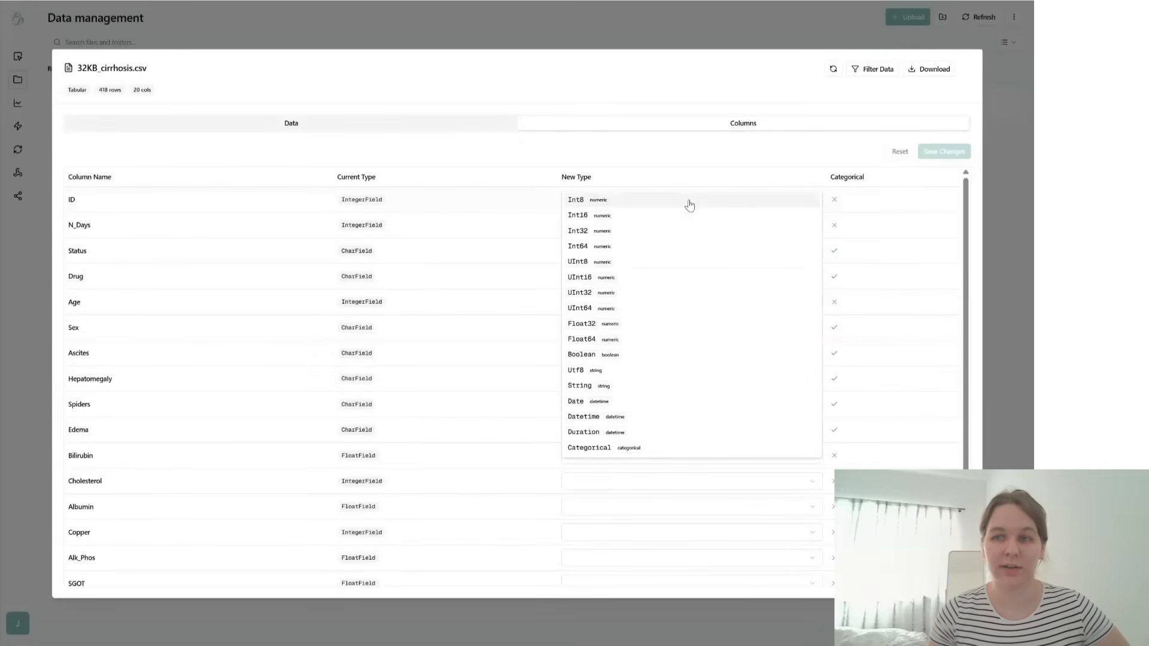
click(479, 153)
click(461, 126)
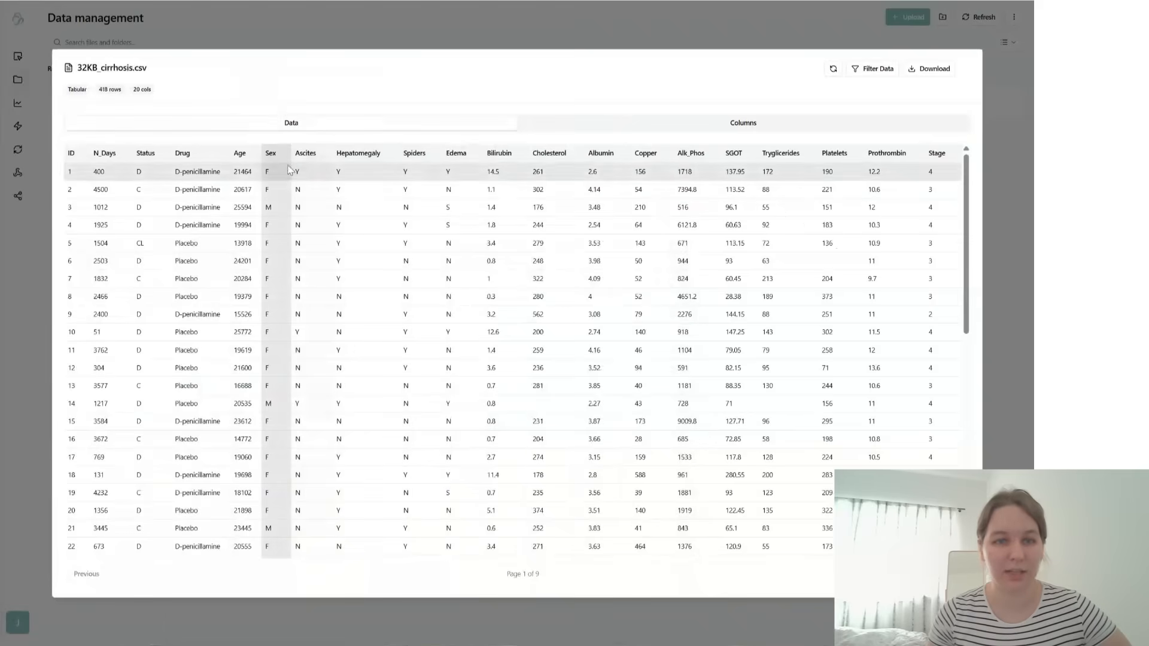
- View the filter options for 32KB_cirrhosis.csv, reload its table data and close the file preview
mouse_move(281, 153)
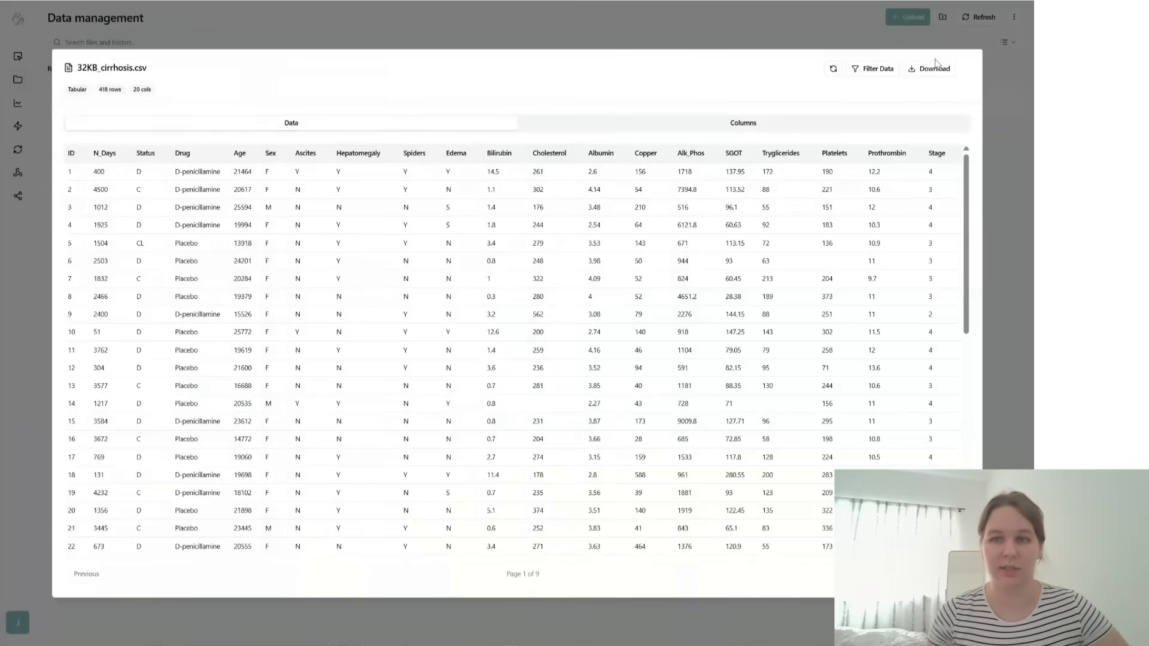
click(860, 69)
click(628, 264)
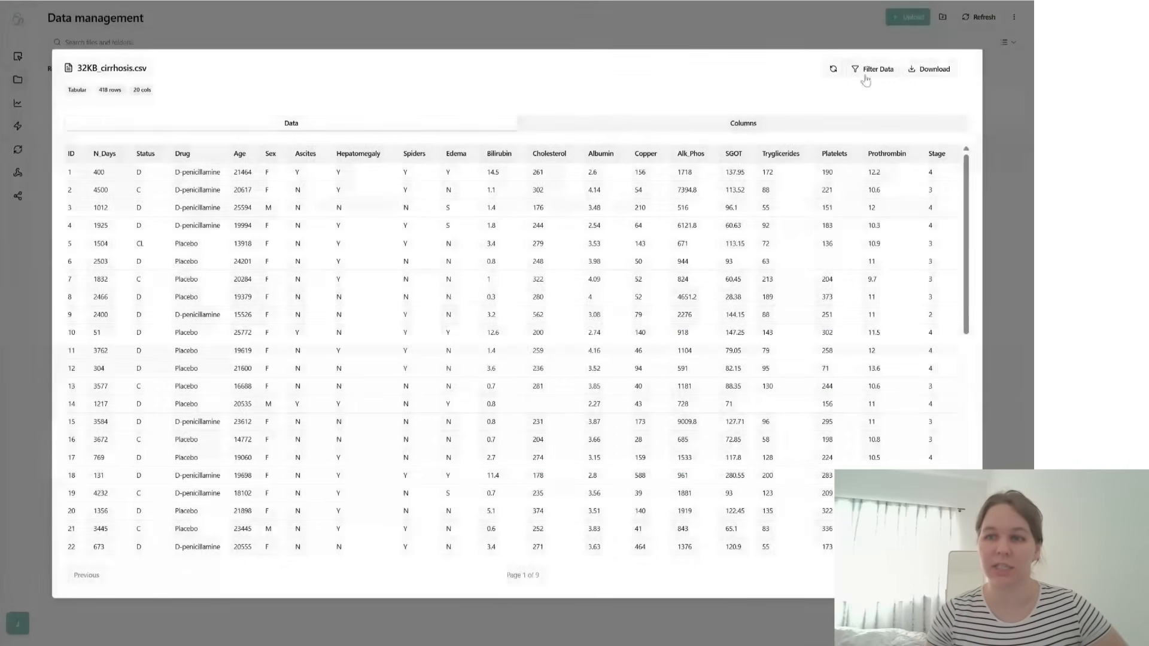
click(833, 70)
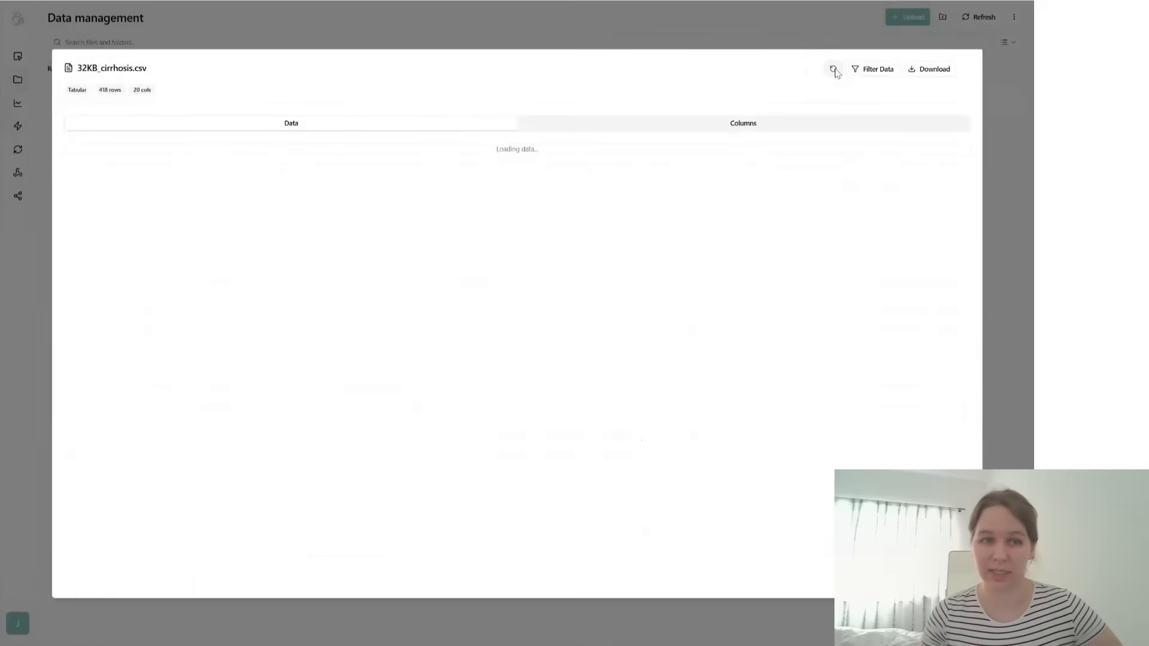
click(834, 70)
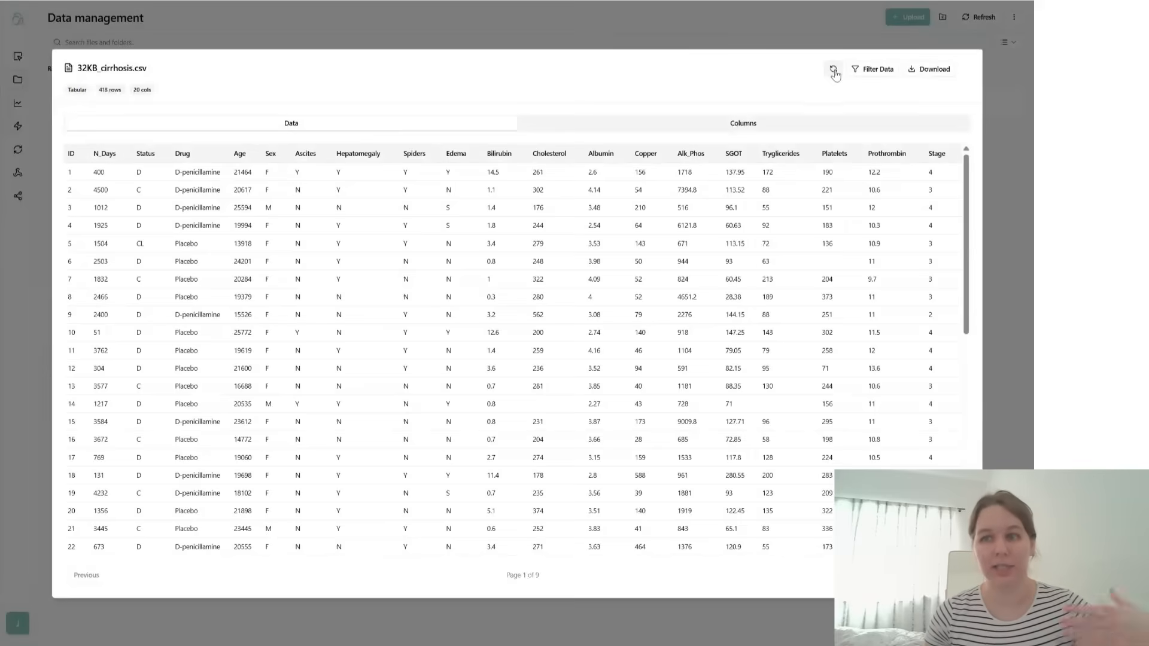
click(834, 70)
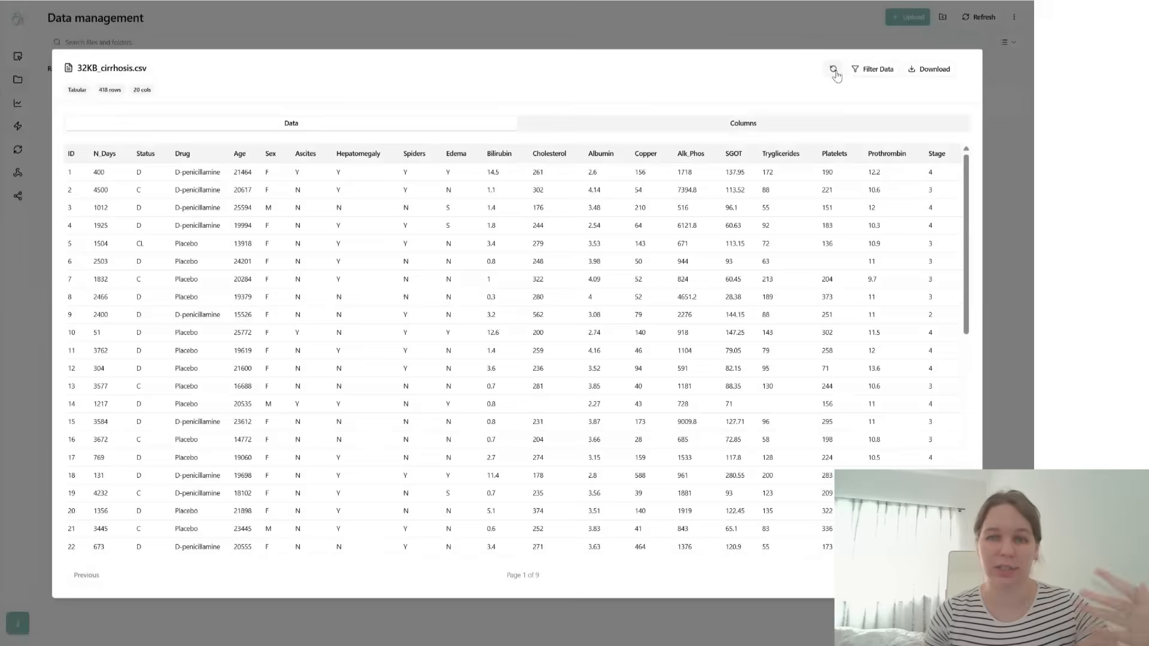
click(834, 70)
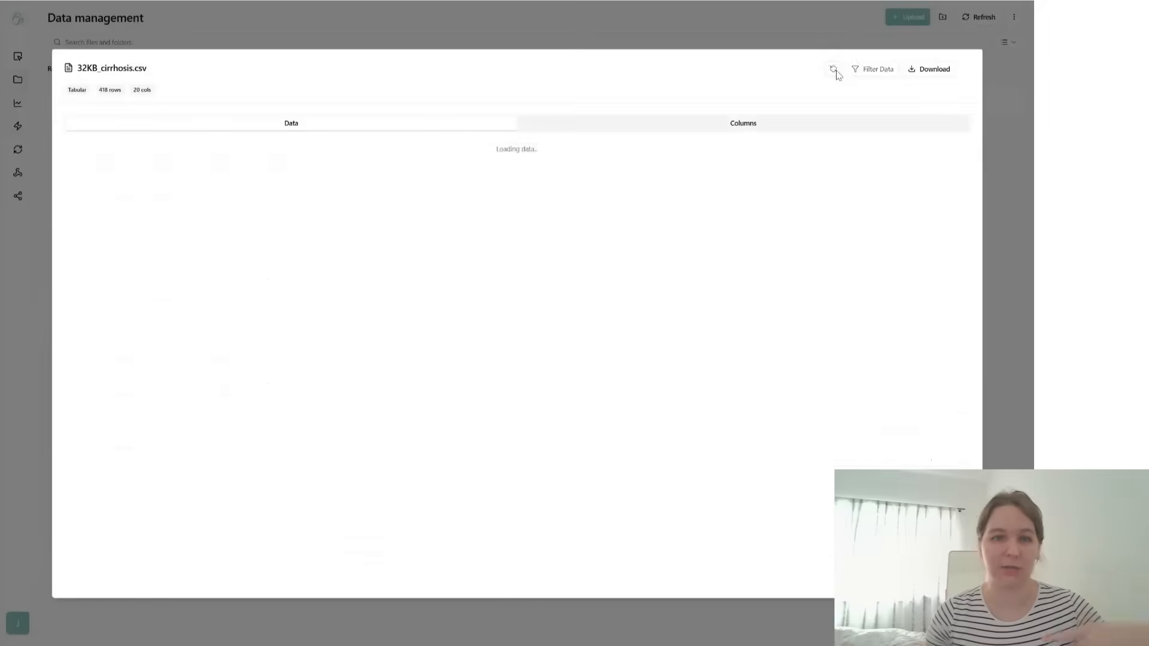
click(665, 34)
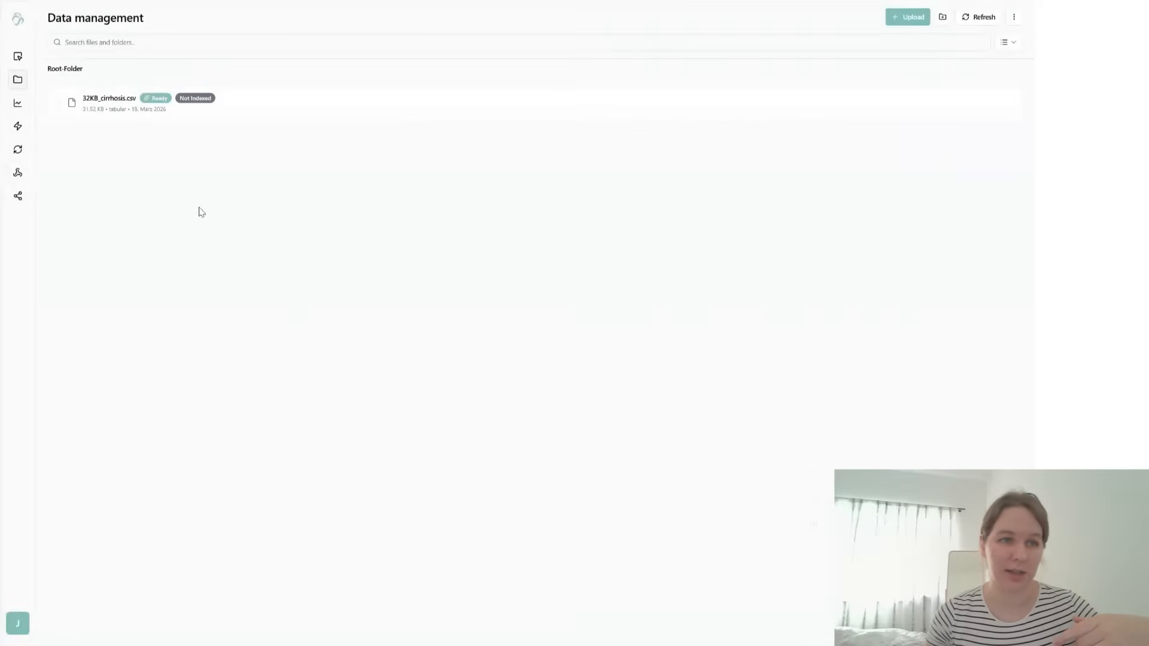
- From the plots dashboard, ask the AI Builder "Create me a dashboard for my data"
click(17, 104)
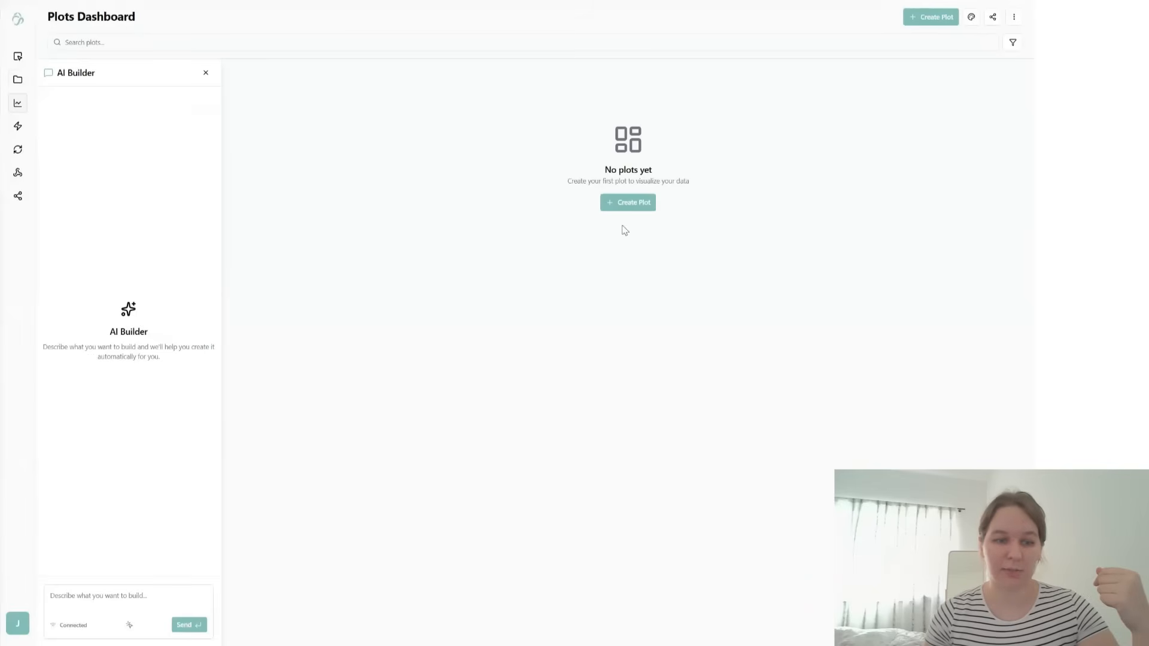
click(121, 604)
text(Create me a)
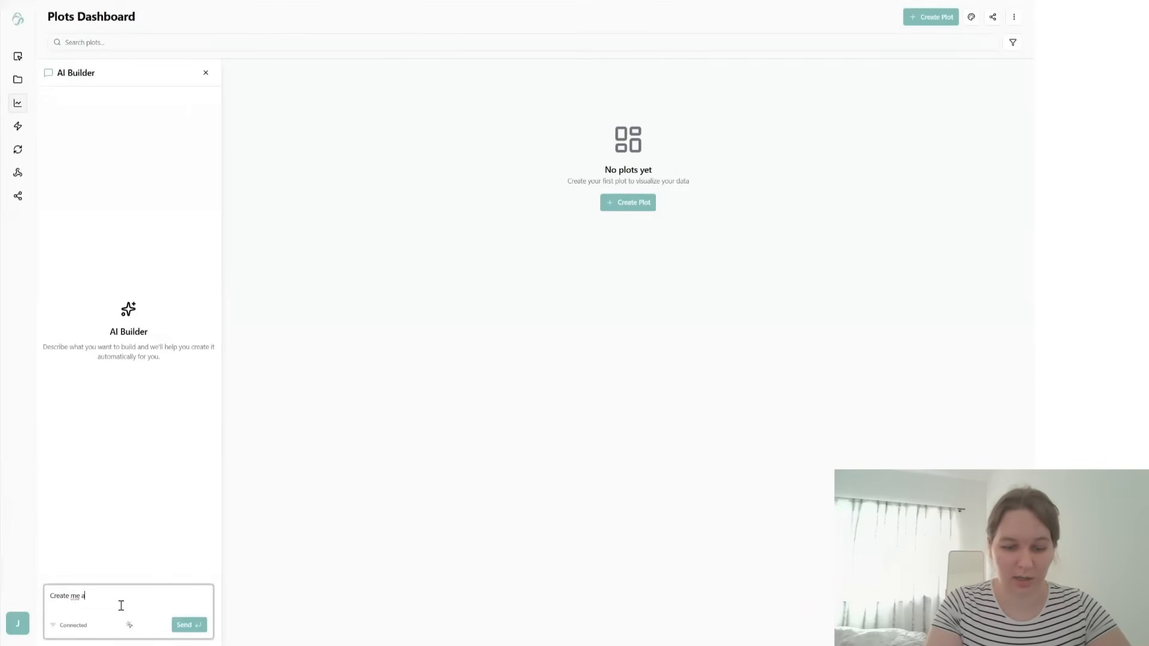
text( dashba)
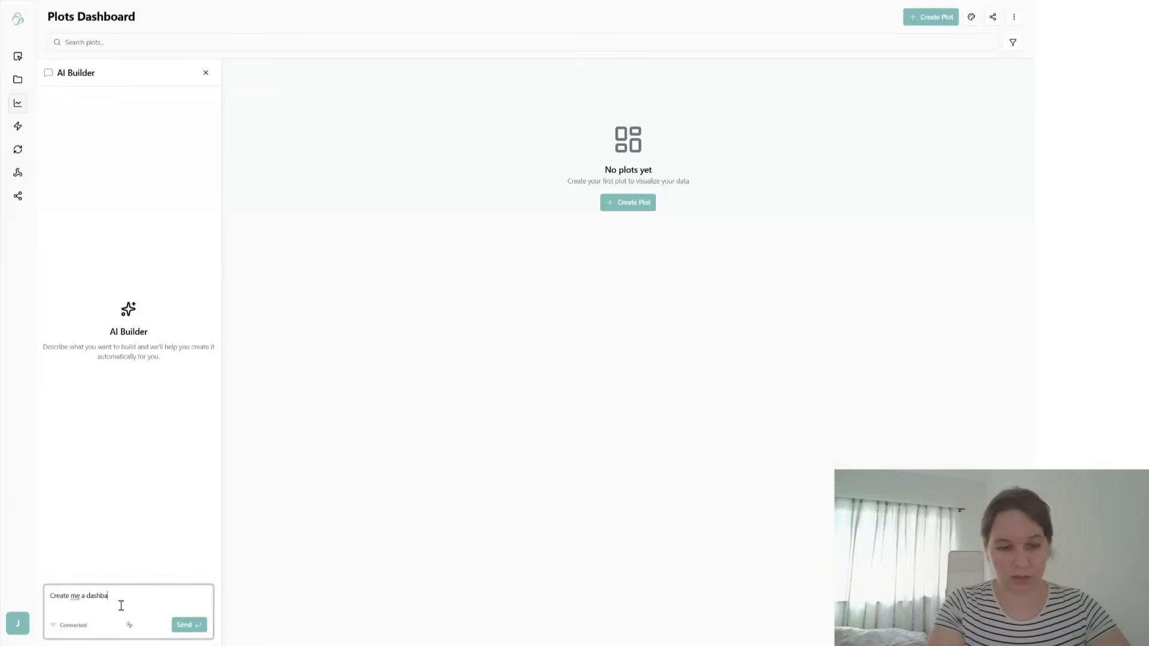
key(BackSpace)
text(oard for my data)
key(Return)
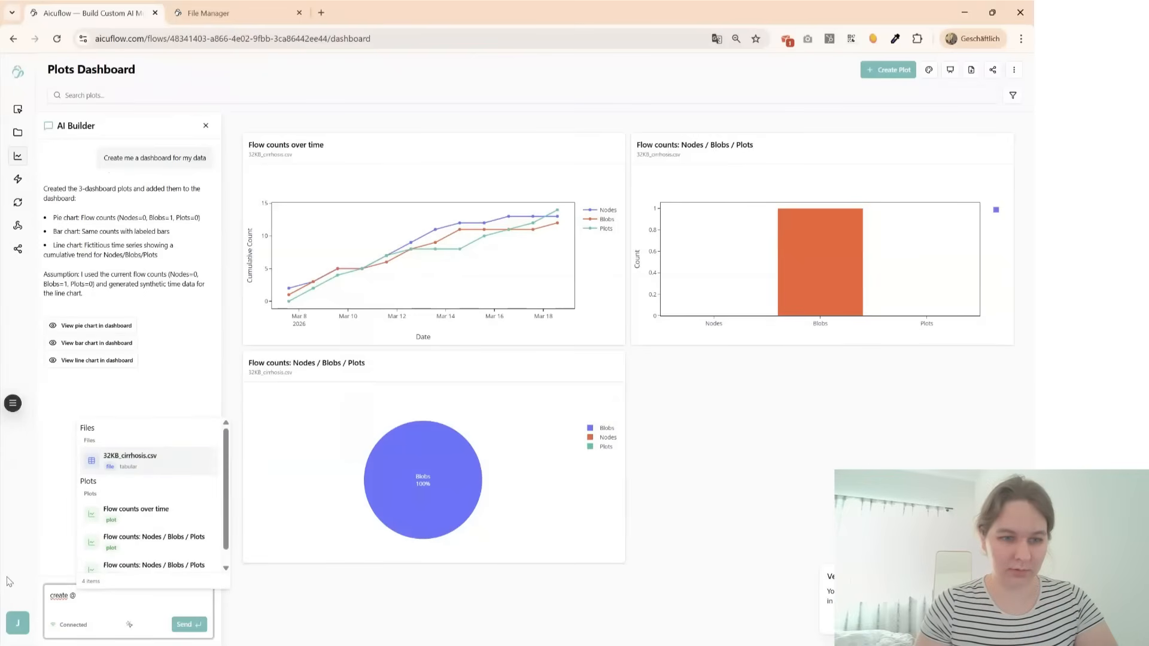
- Ask the AI Builder to create plots from the referenced file 32KB_cirrhosis.csv with "plots from that file"
click(115, 472)
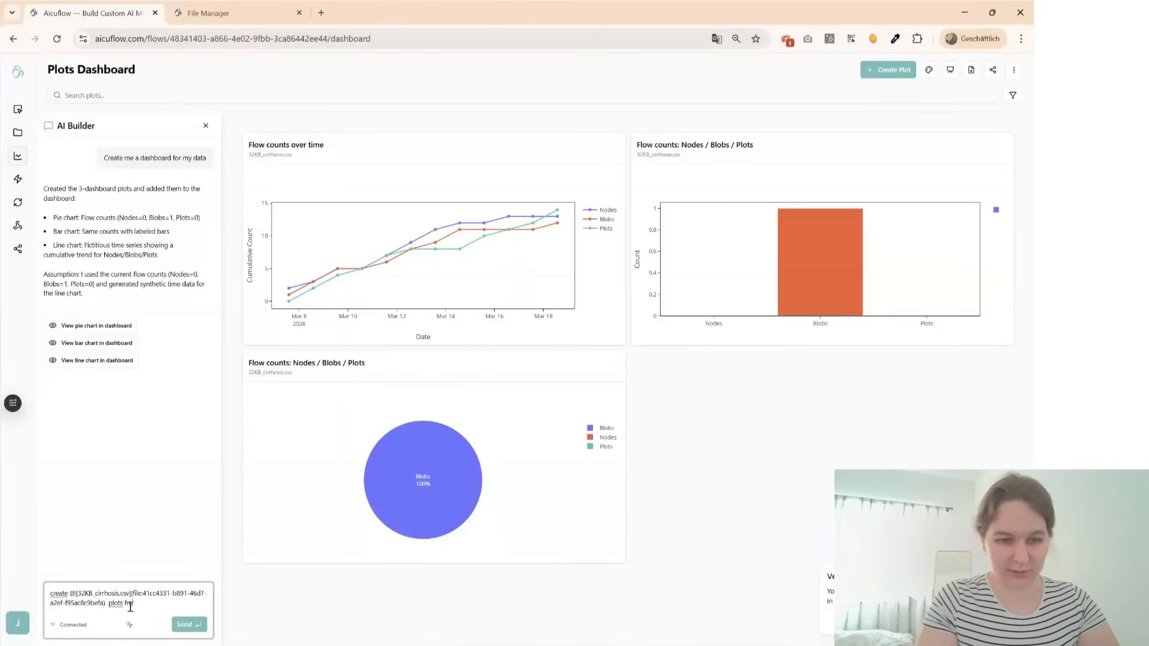
text(plots from that file)
key(Return)
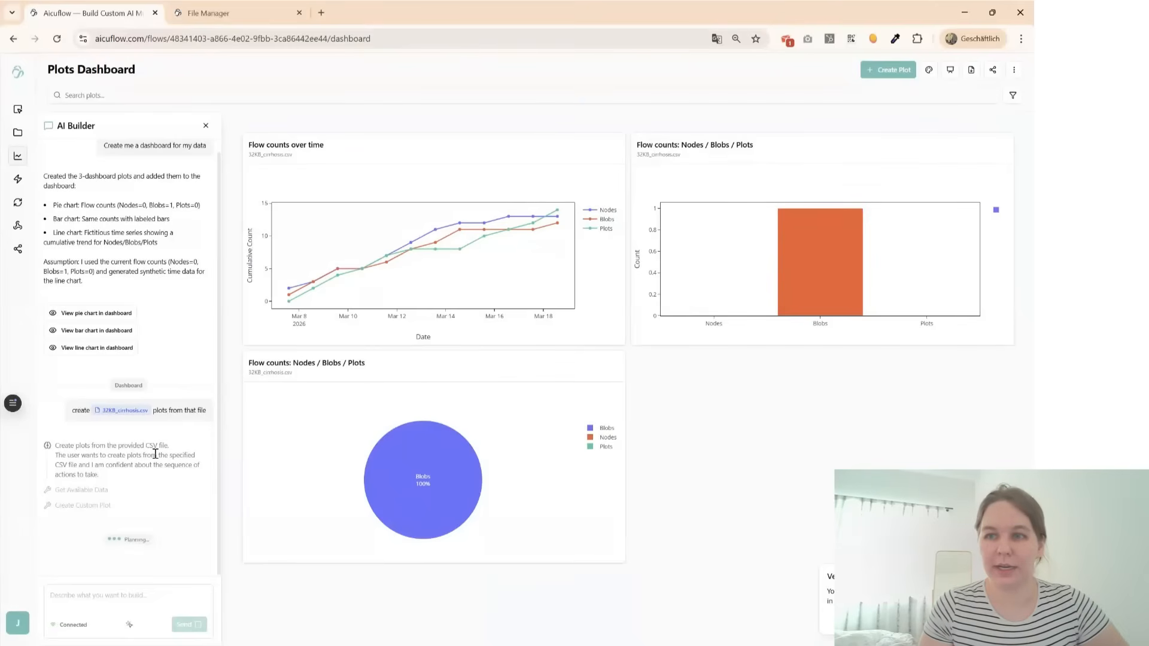
- Start adding a new plot, browse the available plot types and open the smart plot suggestions
click(874, 73)
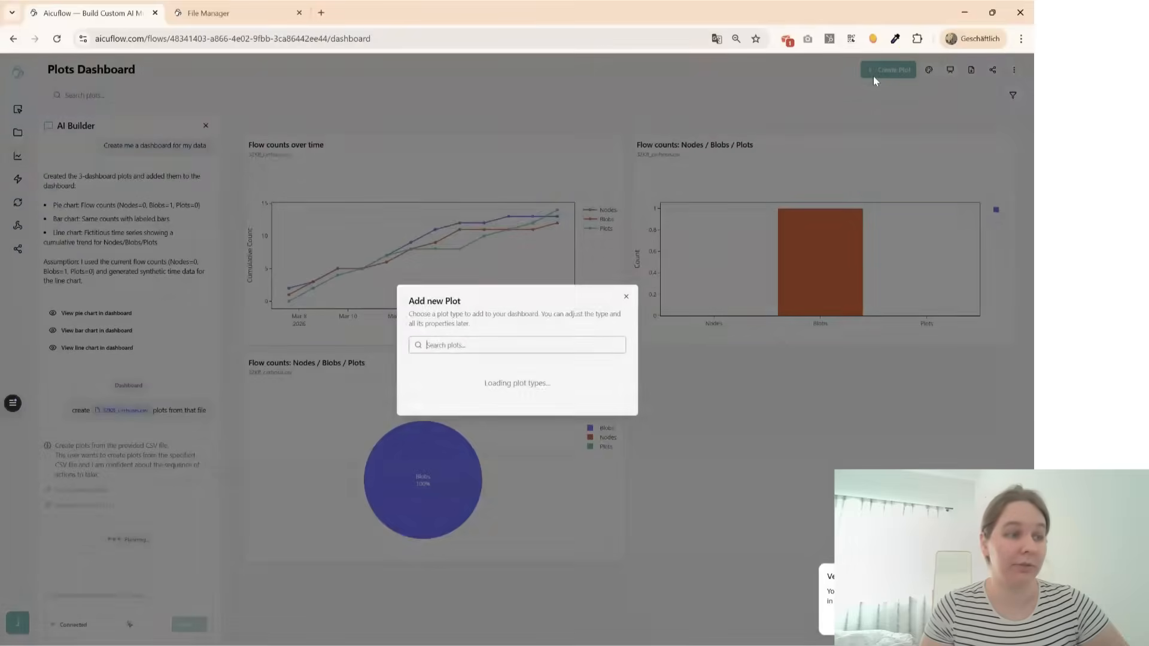
scroll(527, 368, down, 4)
scroll(509, 413, up, 4)
scroll(497, 434, down, 7)
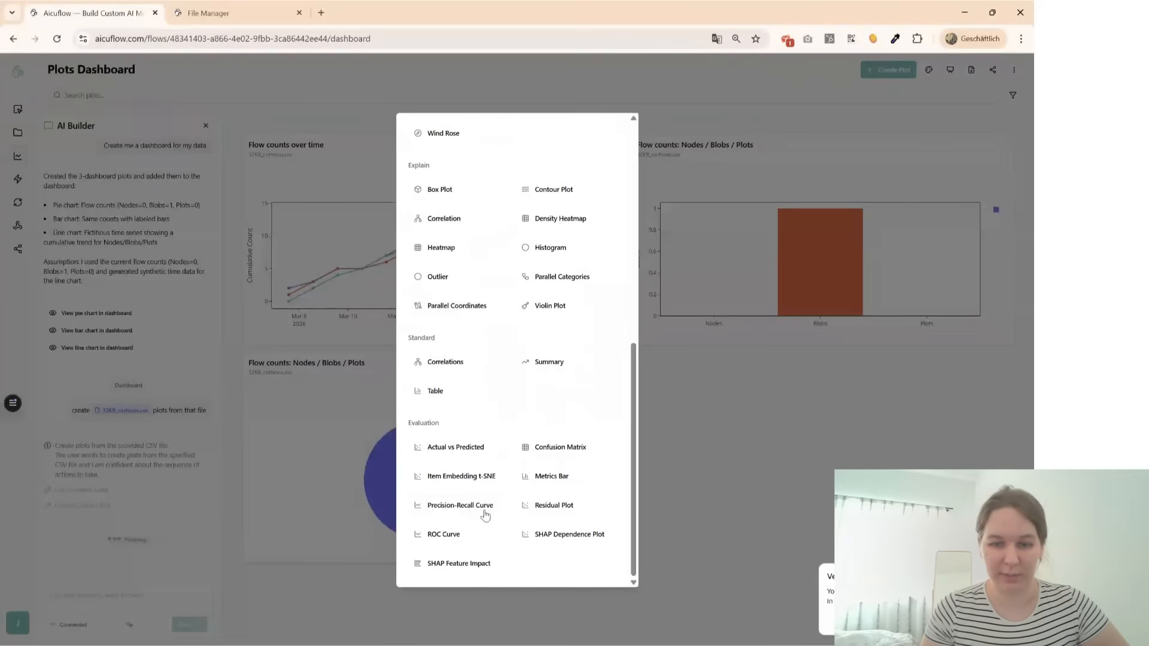
click(465, 445)
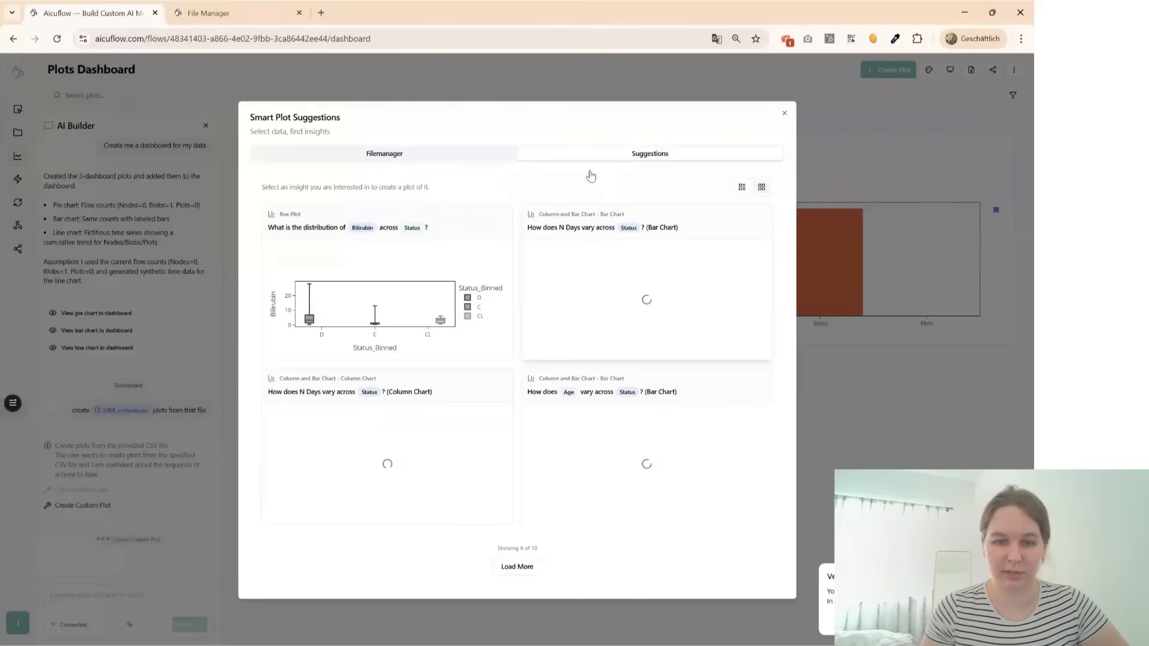
- Load more smart plot suggestions twice and look through the additional suggested charts
click(514, 566)
scroll(521, 535, down, 5)
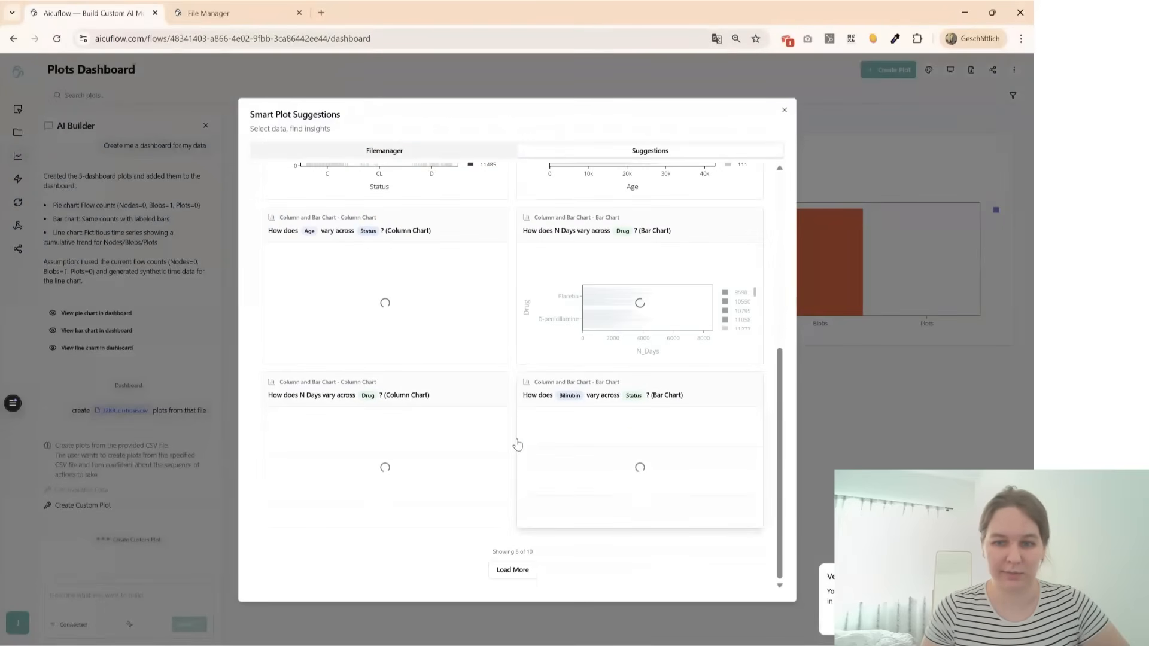
click(511, 569)
scroll(511, 538, down, 3)
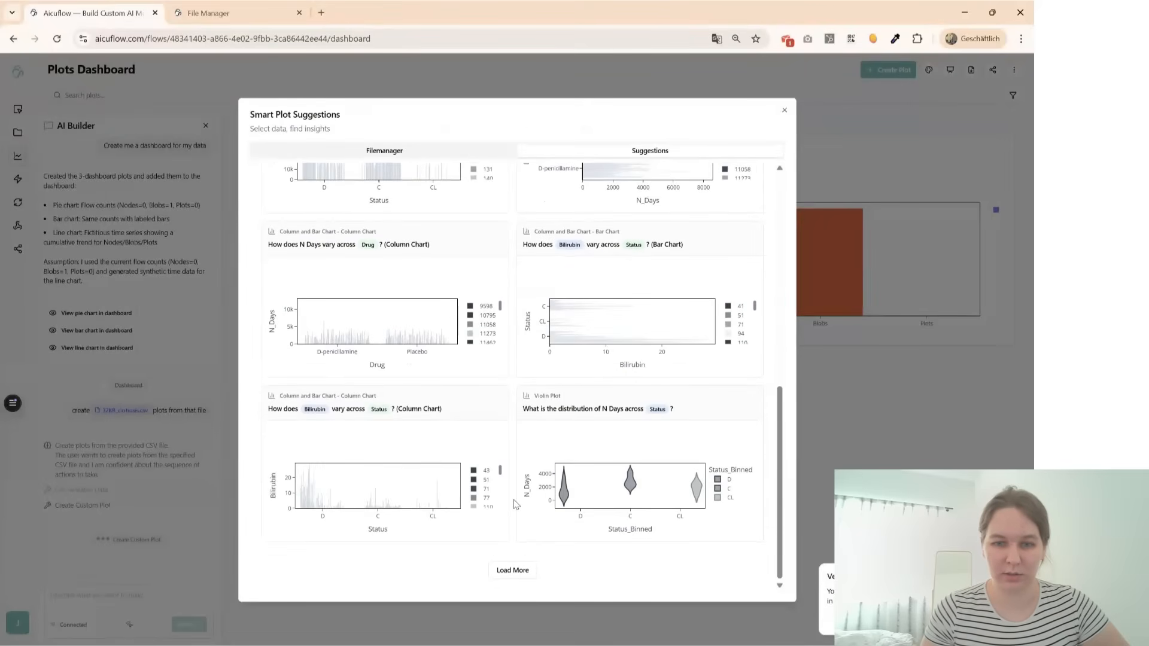
- Load further batches of smart plot suggestions and look through the column, violin and scatter plots
click(513, 572)
scroll(522, 500, down, 1)
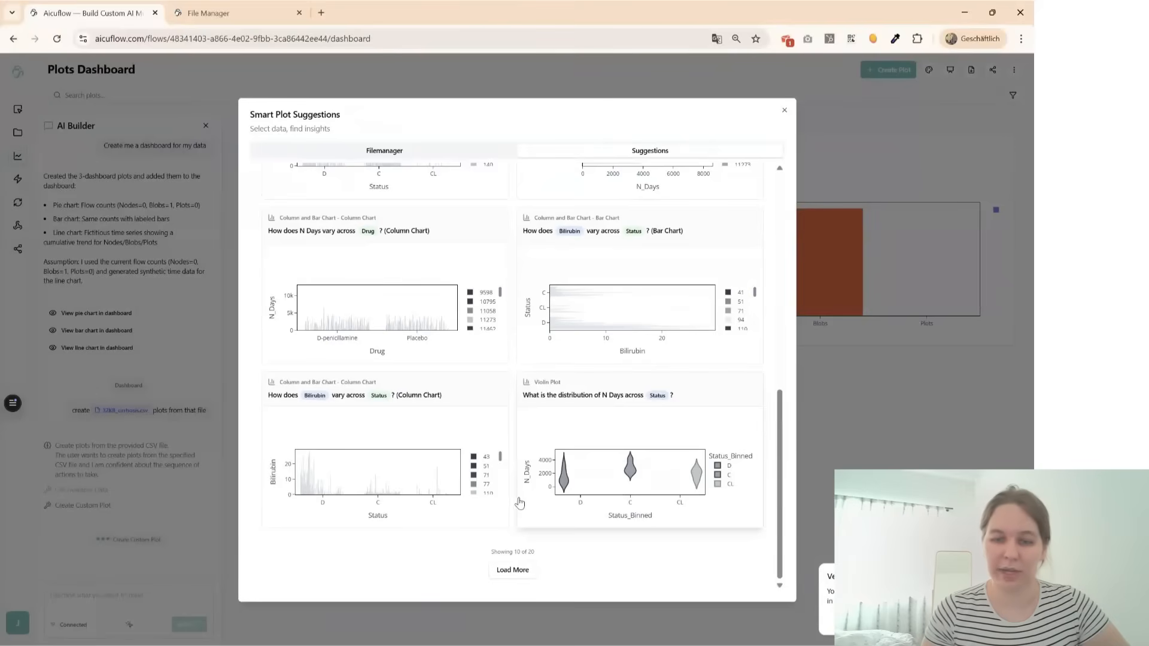
scroll(518, 571, down, 5)
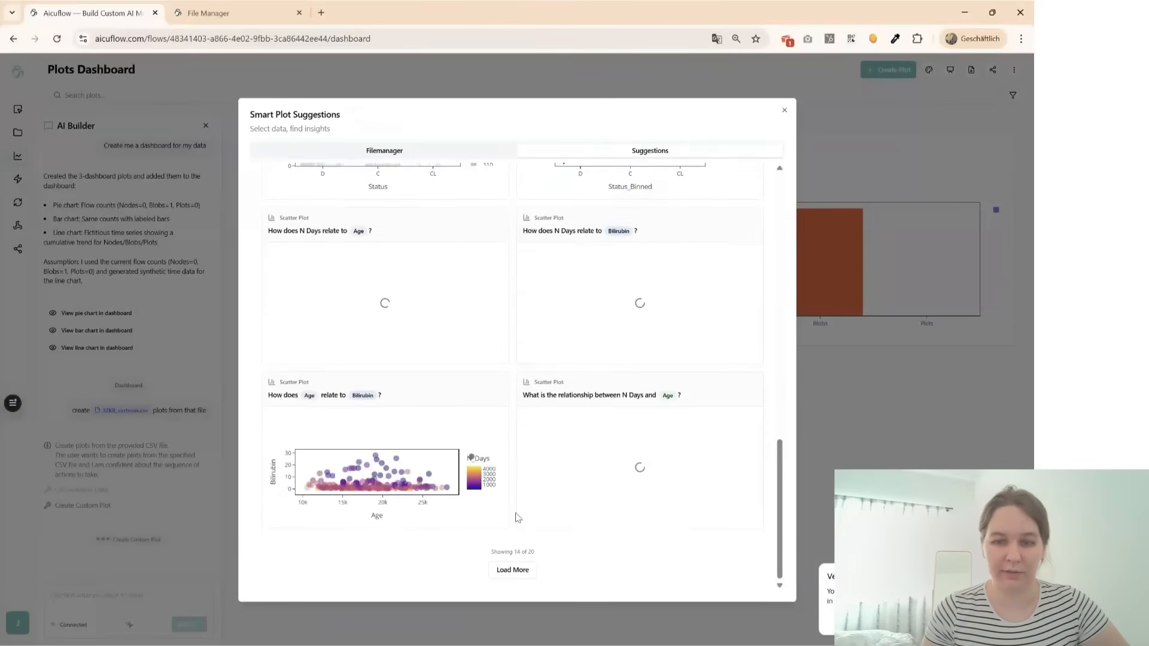
click(518, 569)
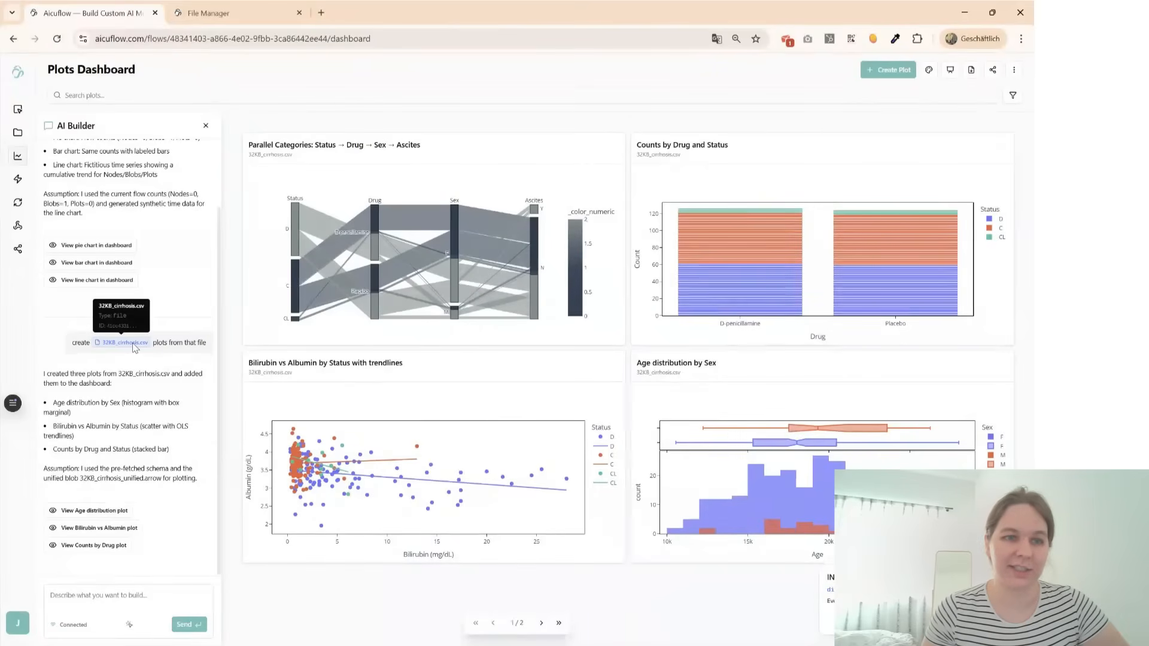
- Look back through the AI Builder conversation and request an AI explanation of the Status_Binned and Bilirubin box plot
scroll(158, 441, up, 1)
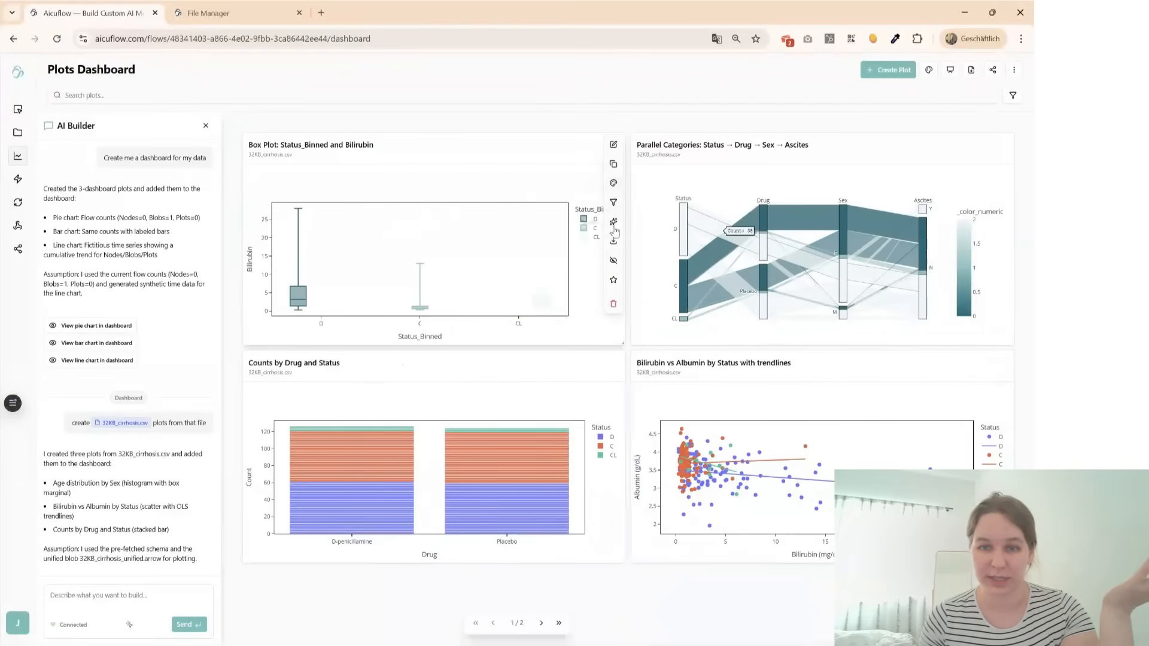
click(615, 223)
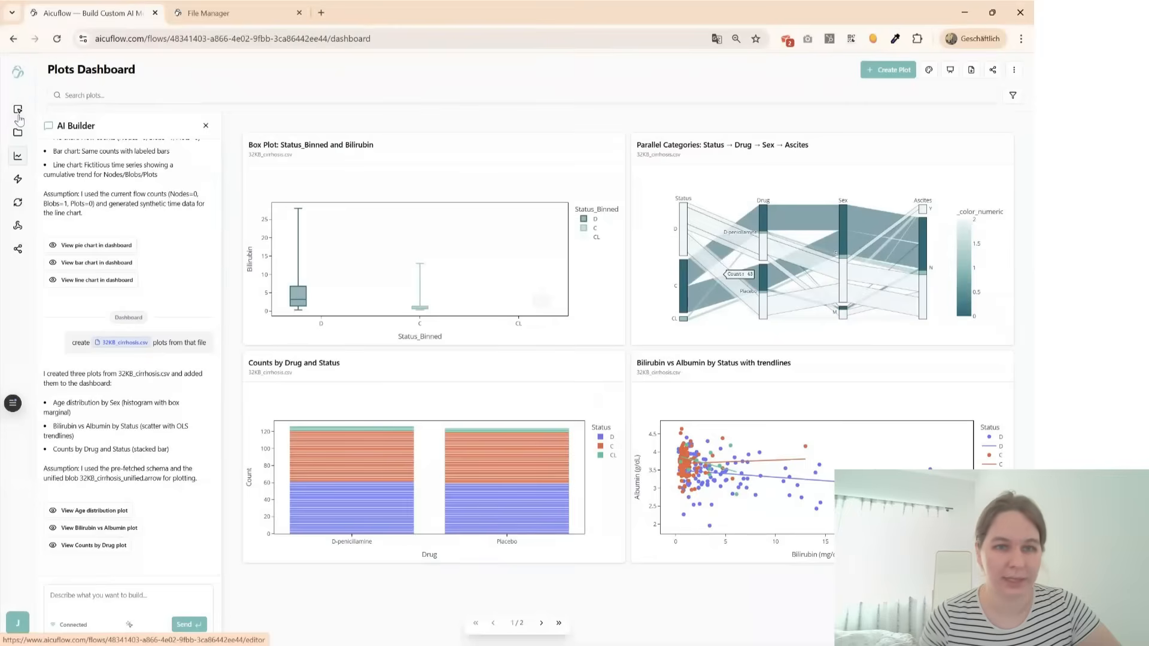
- In the flow editor, add a Flow Completion Event Trigger node and connect it to a new Email Notification node
click(18, 113)
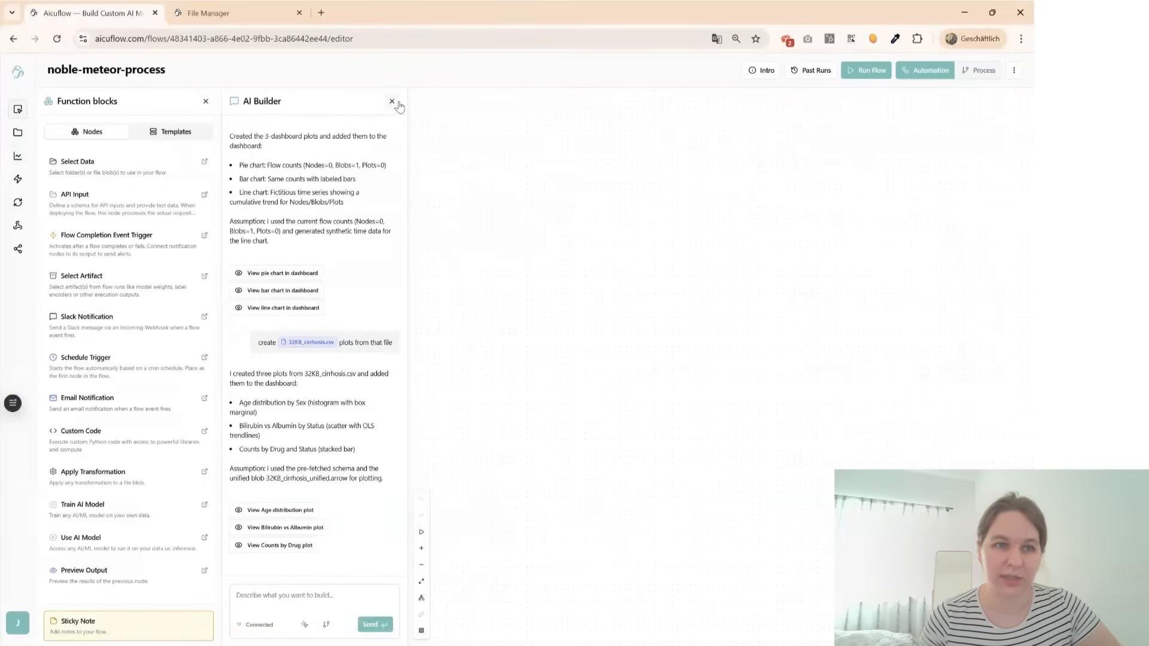
click(392, 102)
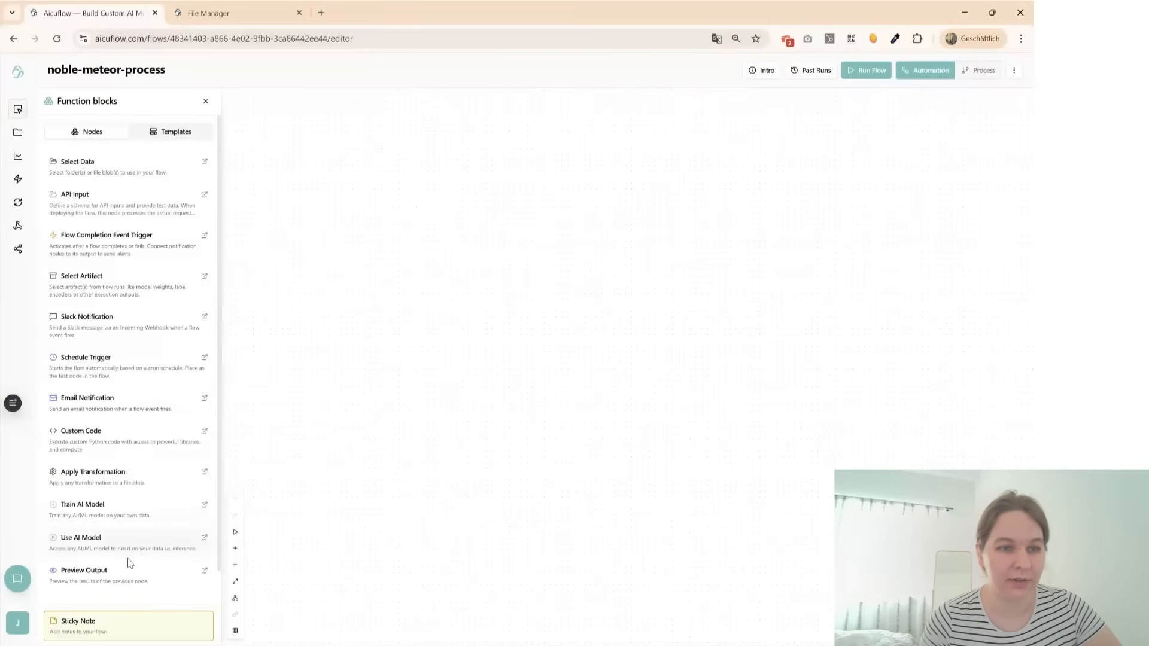
click(114, 256)
click(109, 411)
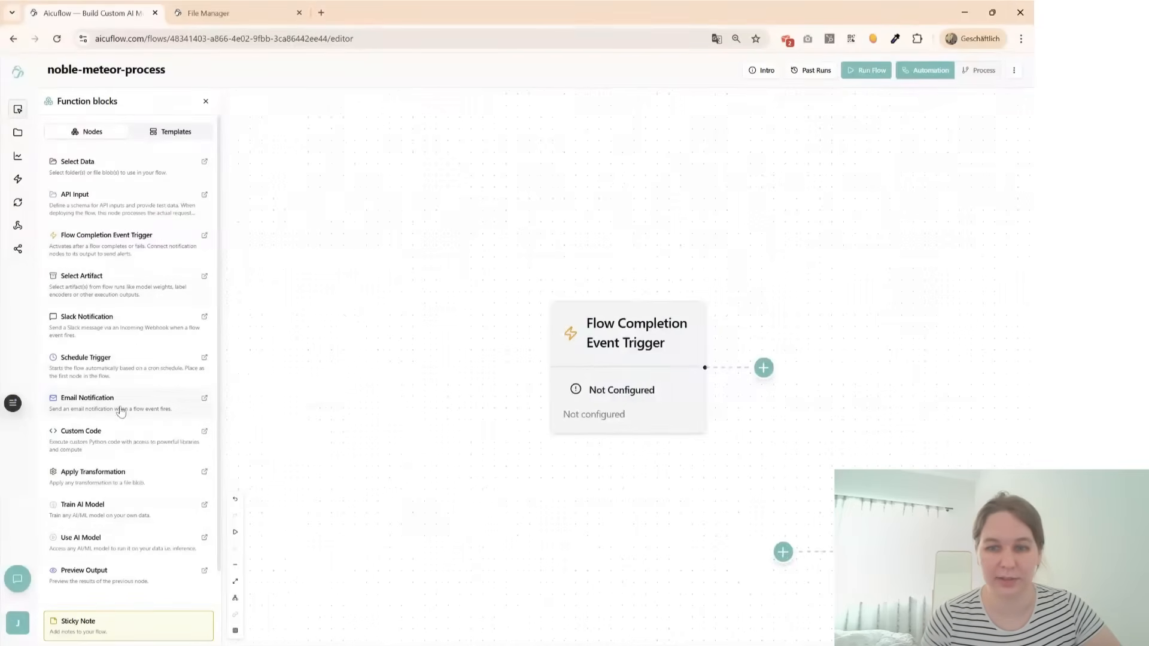
drag(661, 399, 664, 307)
- Fill in the Email Notification node's recipient with the saved work e-mail address
click(654, 292)
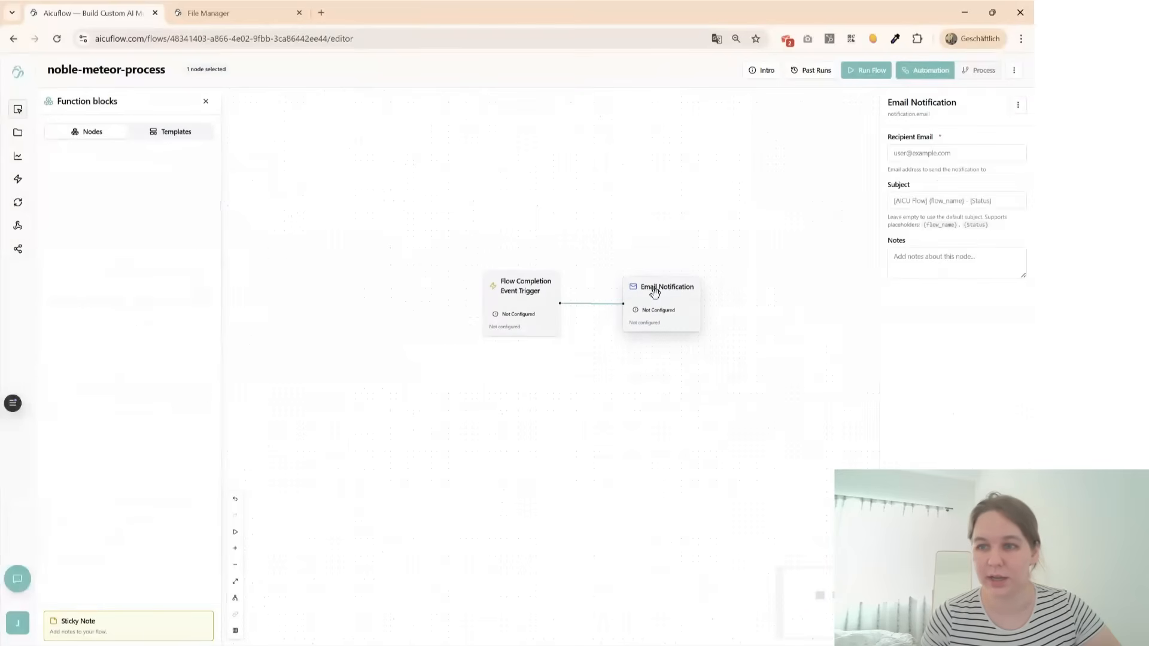
click(930, 153)
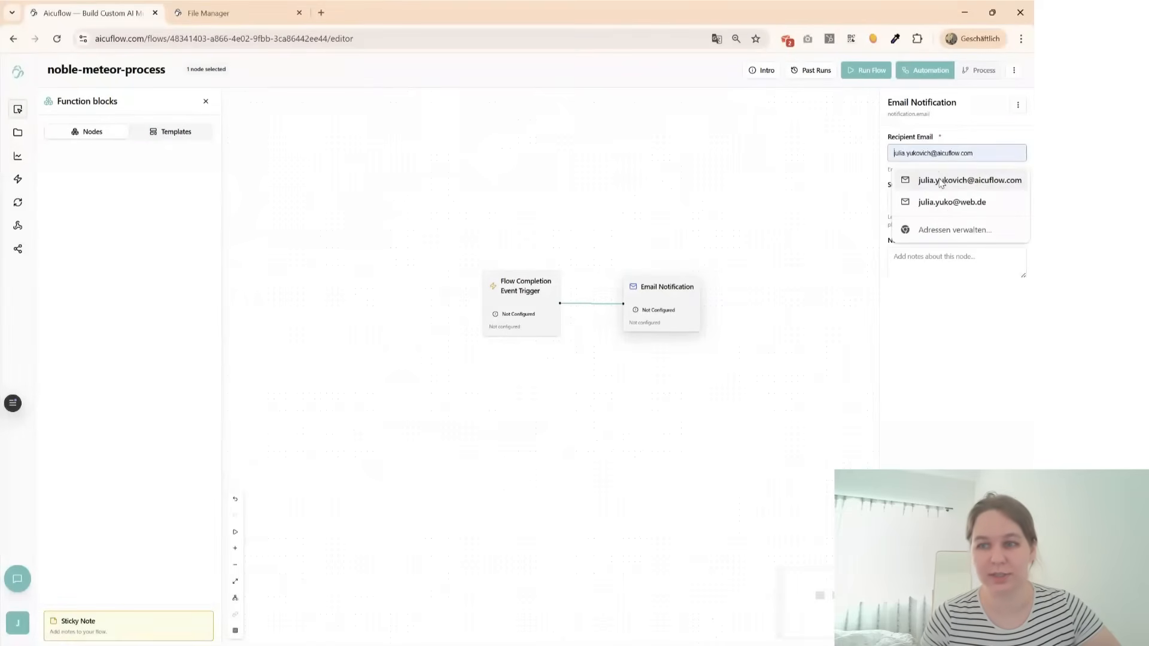
click(939, 180)
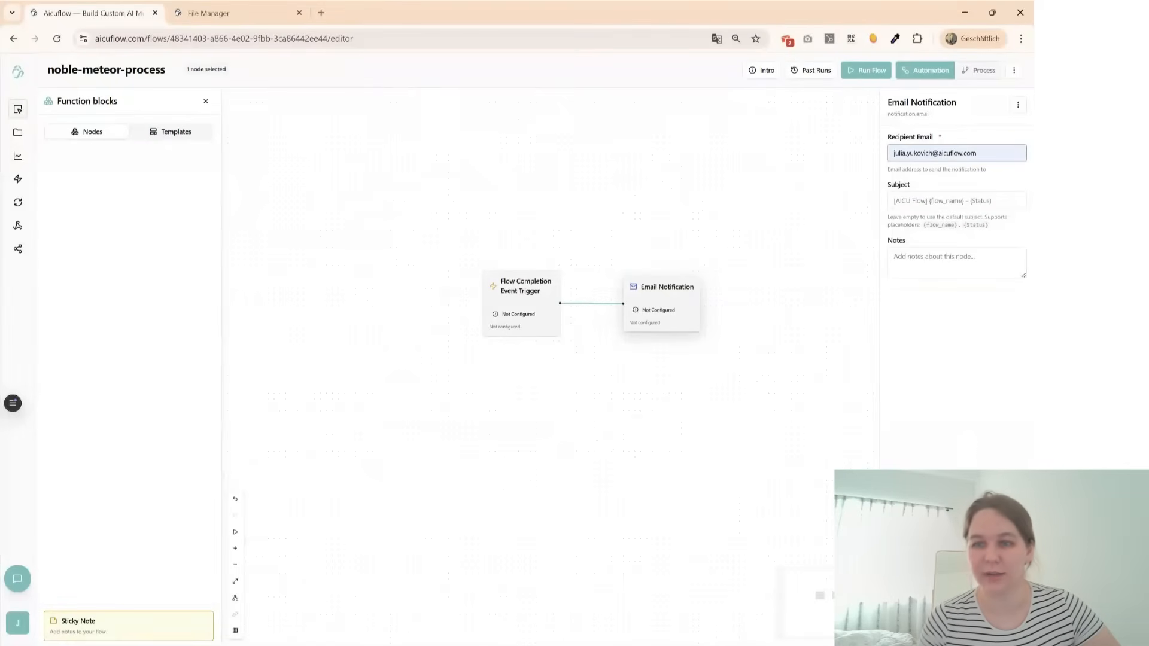
- Set the Flow Completion Event Trigger to activate on Flow Completed and run the flow
click(526, 289)
click(925, 155)
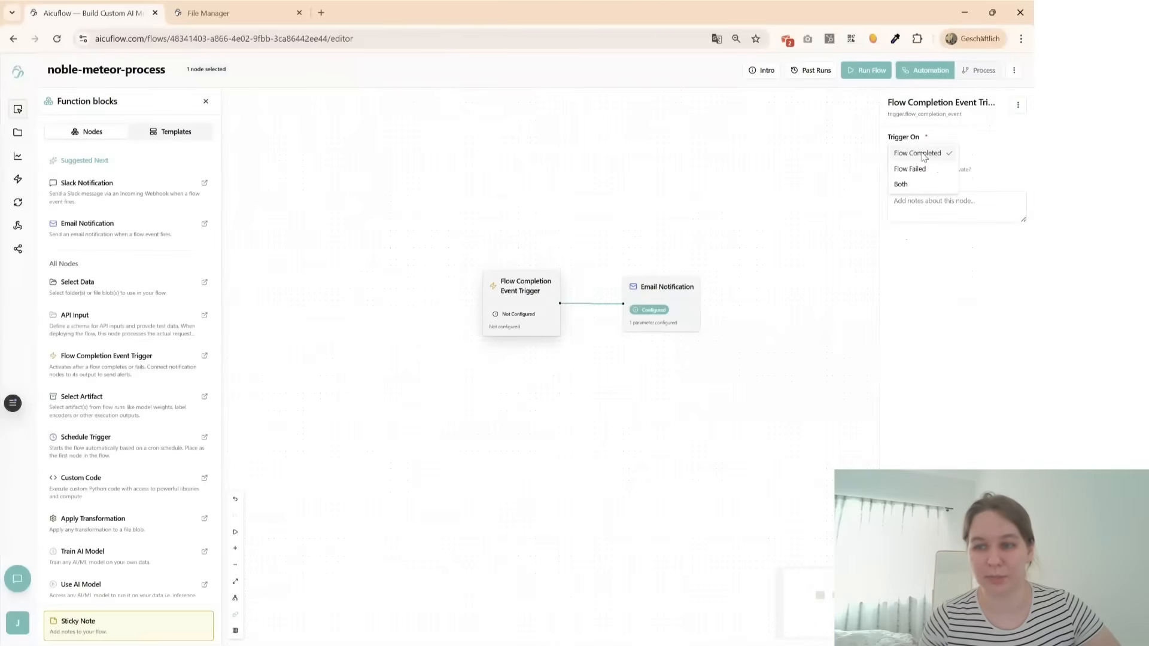
click(925, 154)
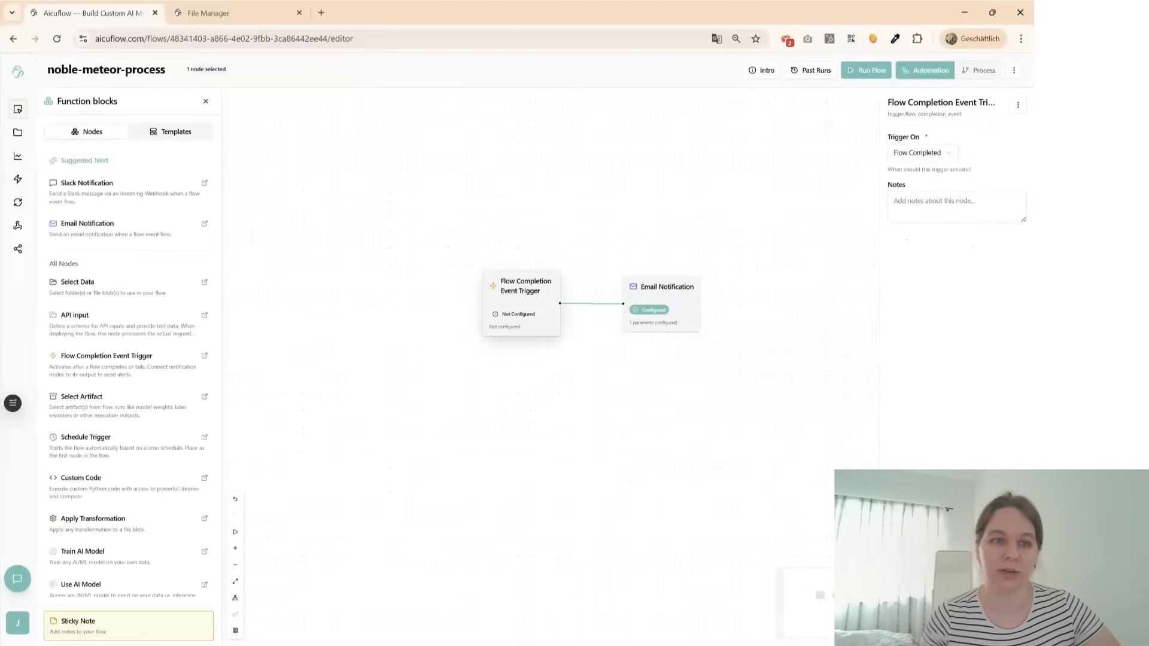
click(700, 231)
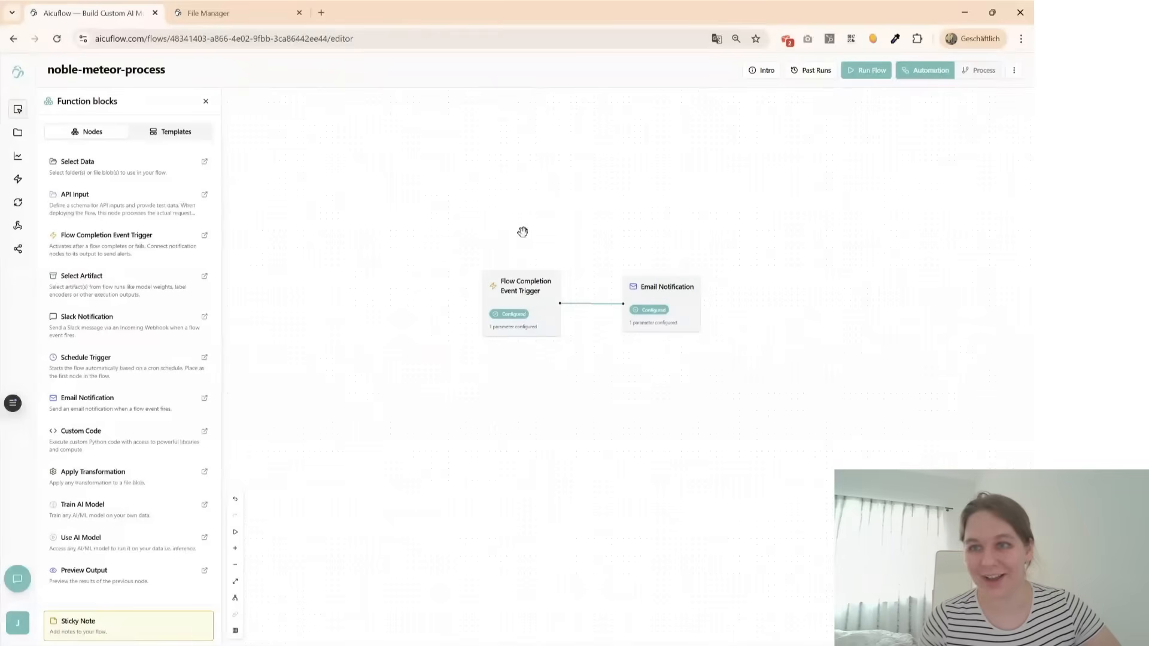
click(856, 72)
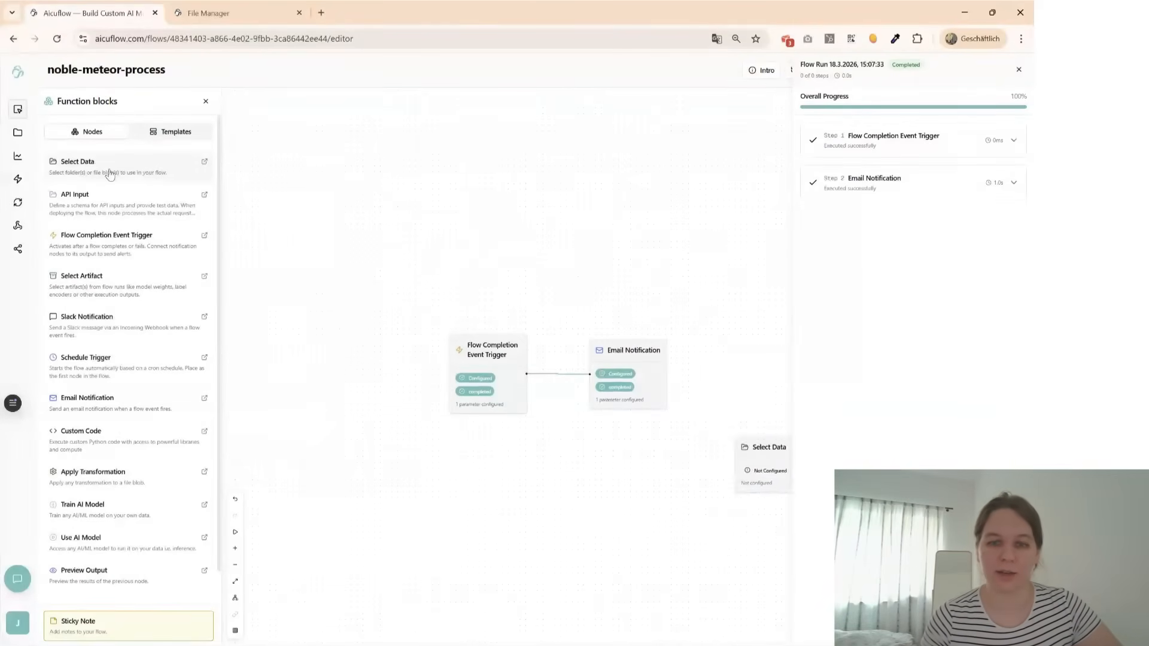
- Add a Select Data node above the trigger nodes and choose 32KB_cirrhosis.csv as its file
drag(108, 171, 661, 440)
drag(659, 377, 359, 173)
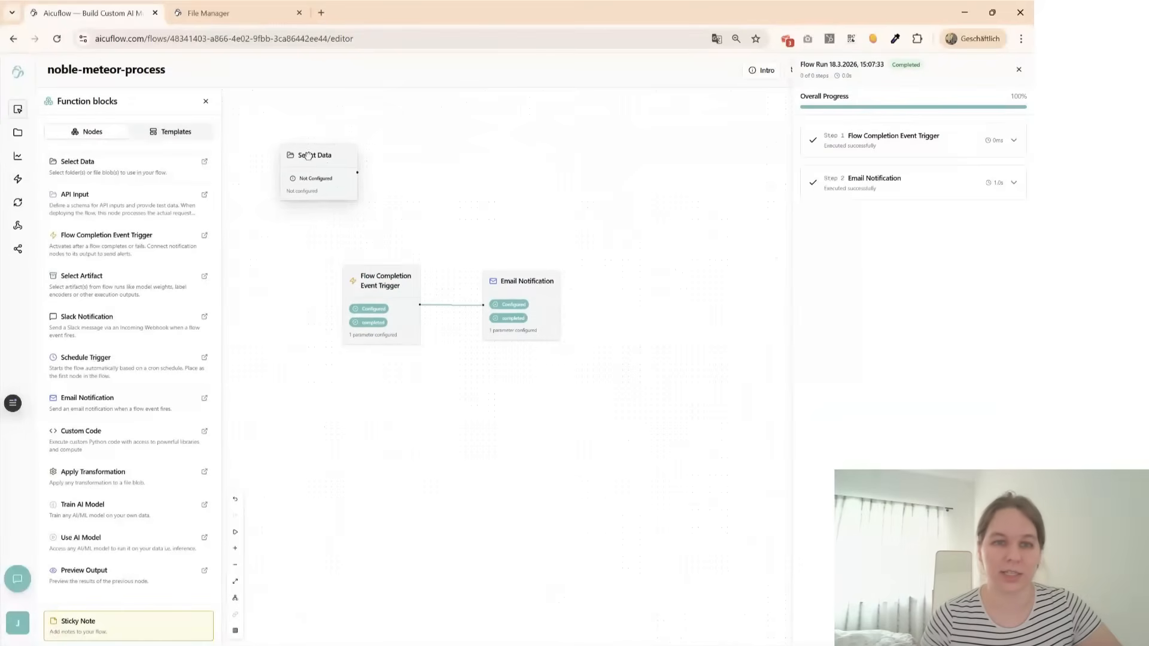
click(303, 154)
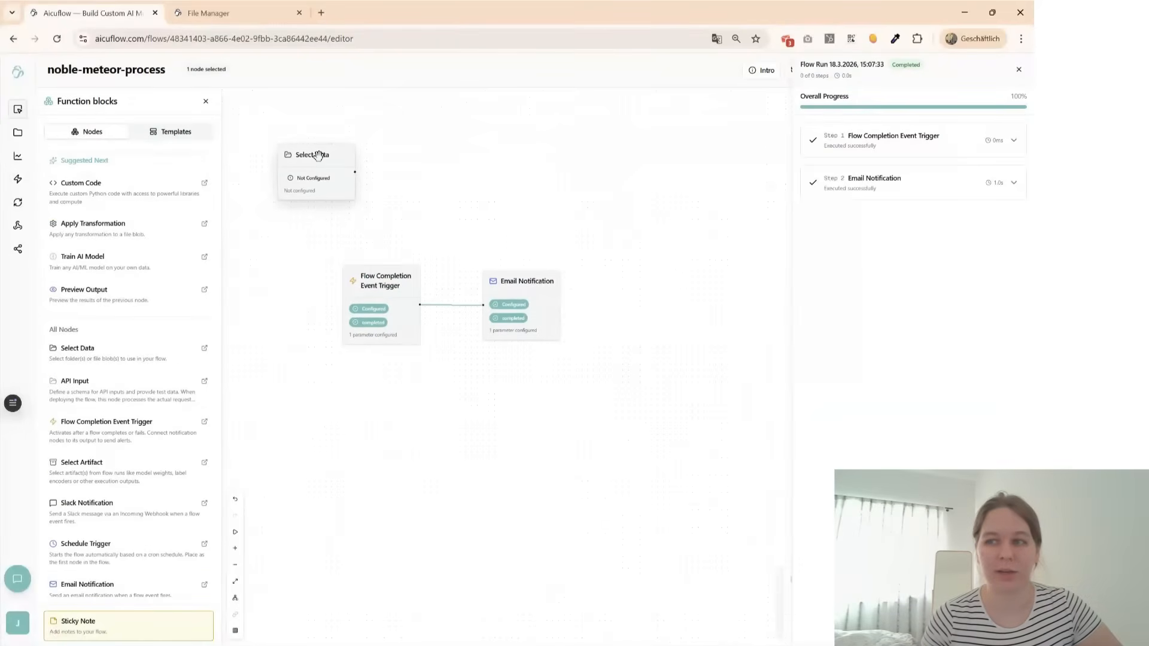
click(1018, 70)
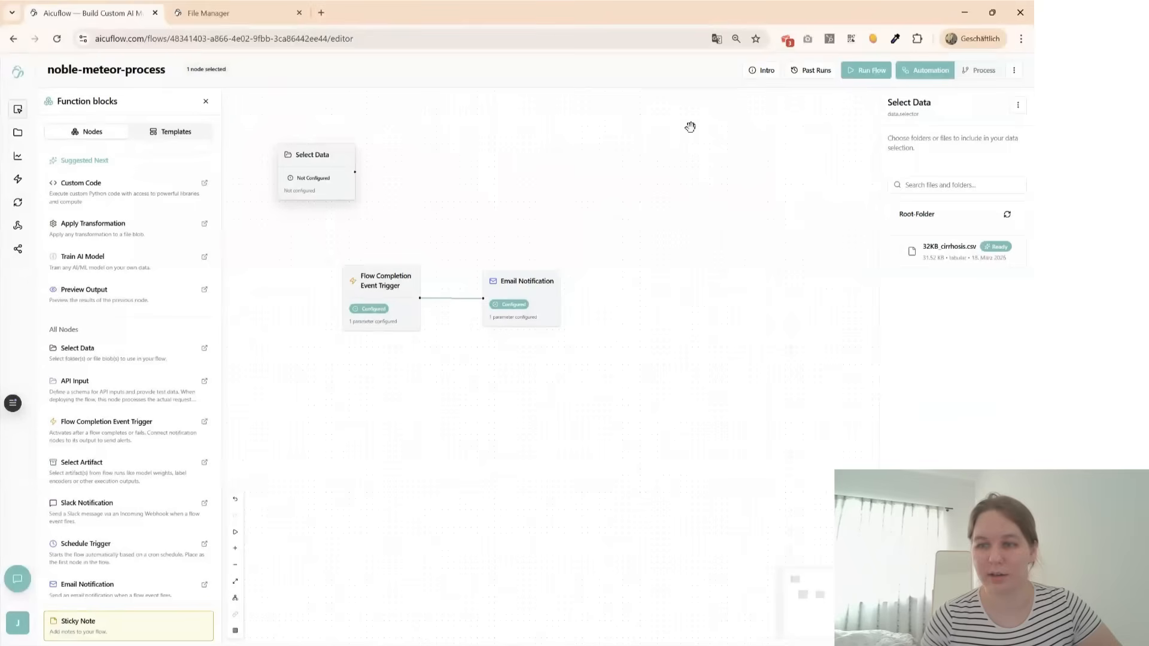
click(945, 252)
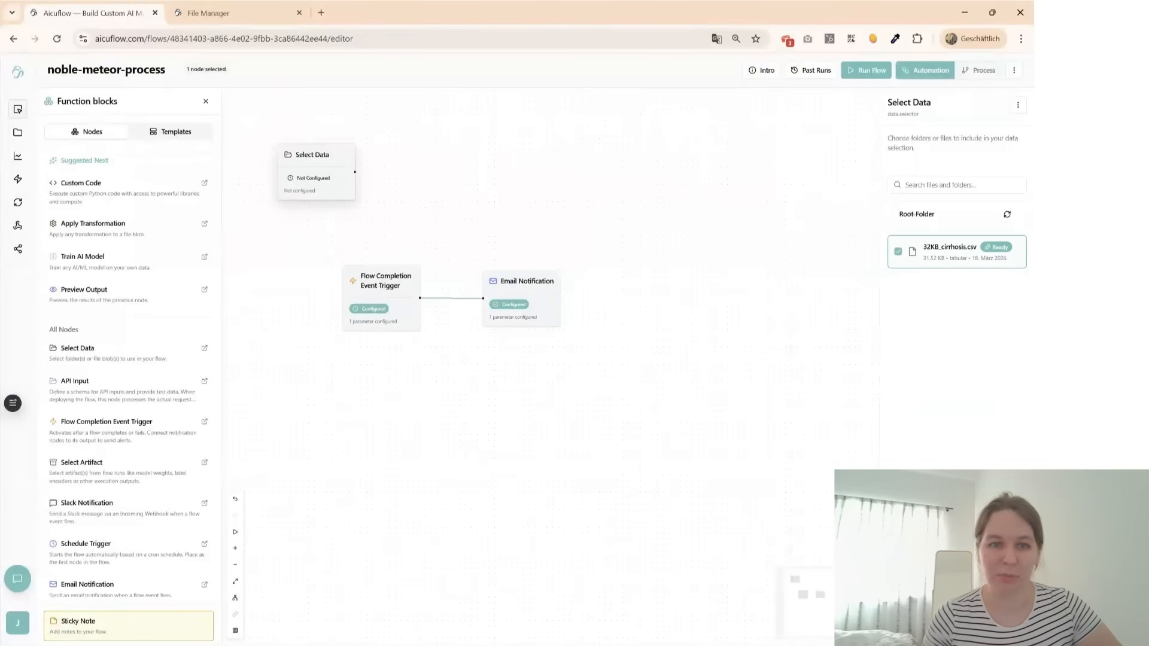
click(841, 367)
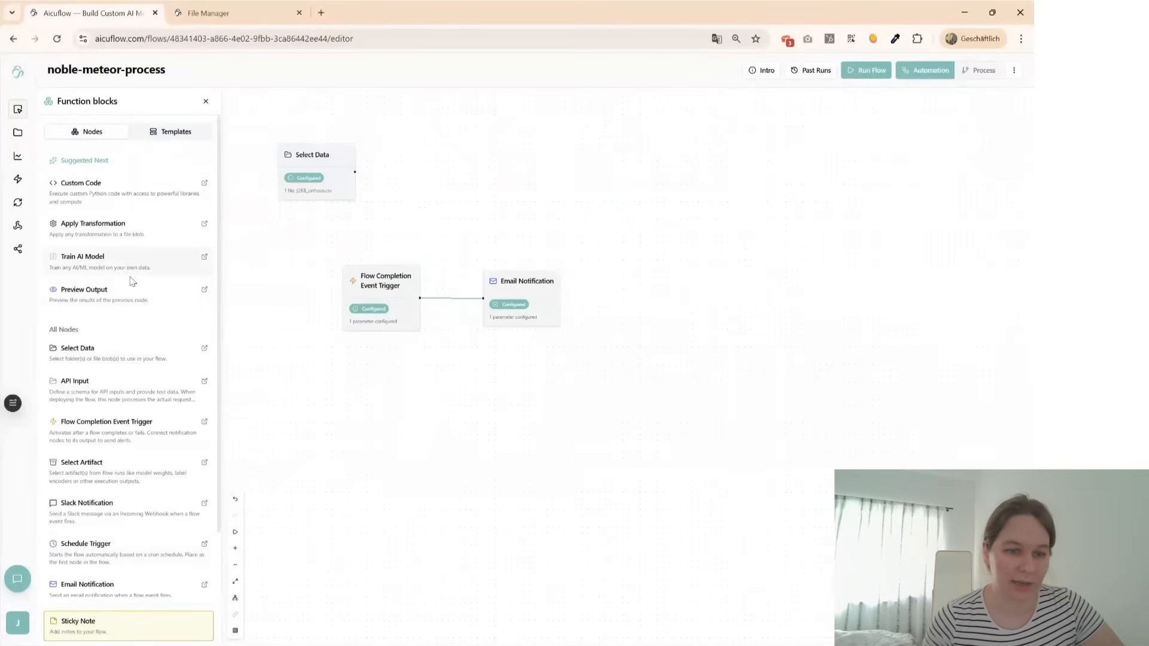
- Ask the AI Builder to preprocess the file in the referenced Select Data node for use in training your own AI model
click(17, 579)
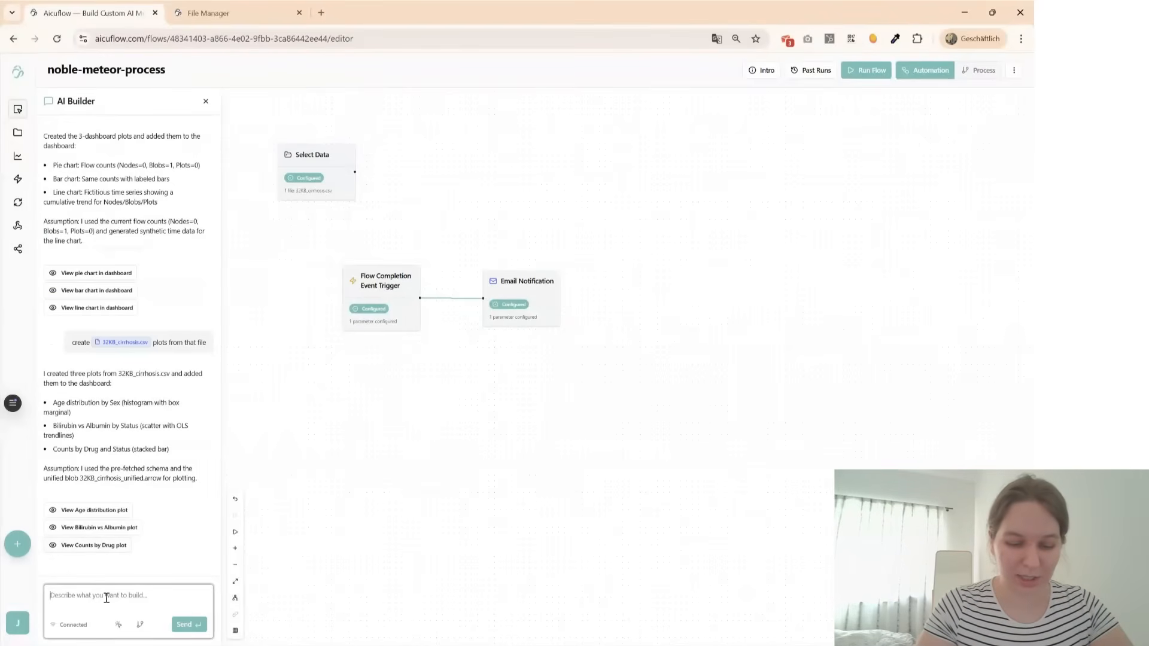
text(preprpocess my file that i selecte dhere)
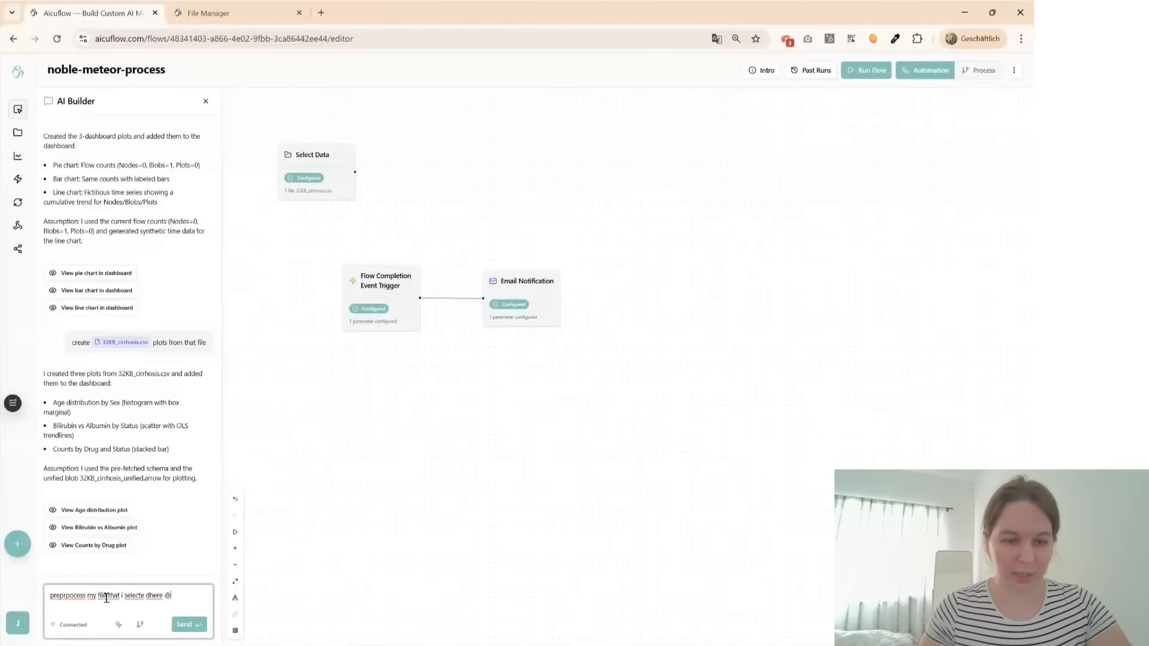
text(@)
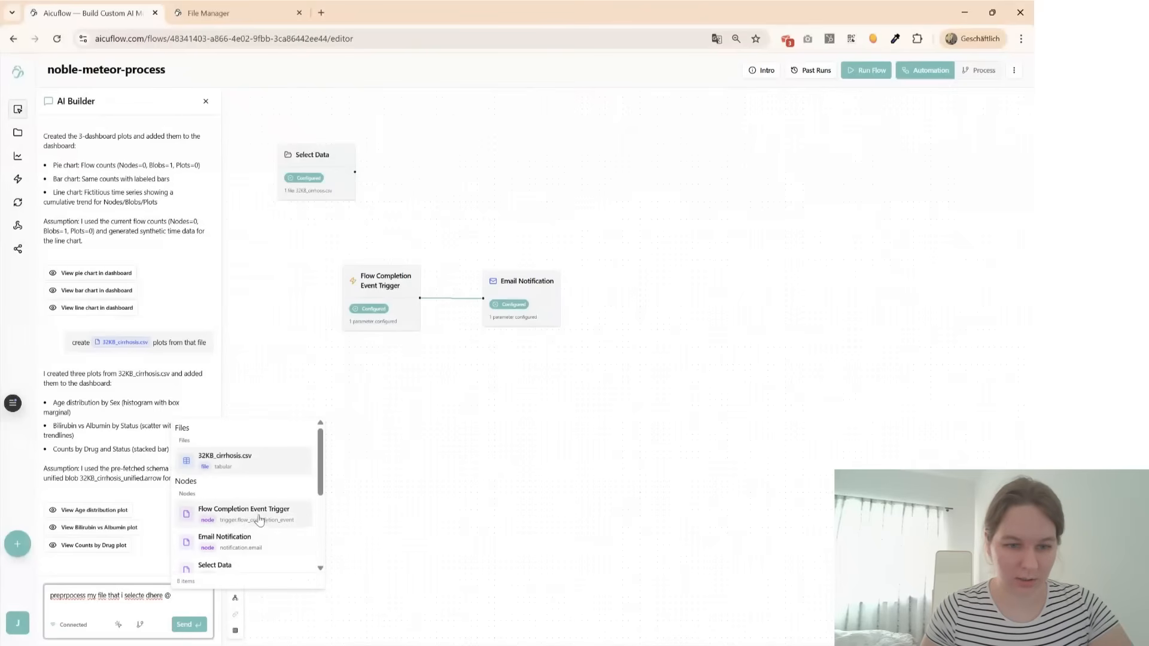
scroll(256, 529, down, 1)
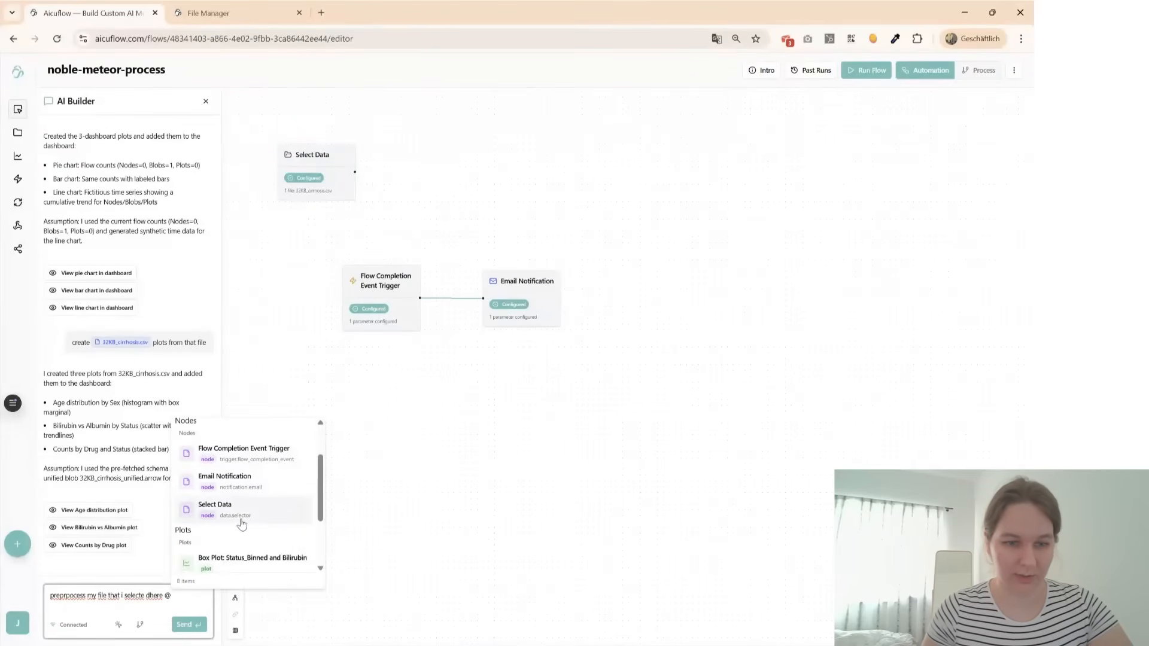
click(242, 524)
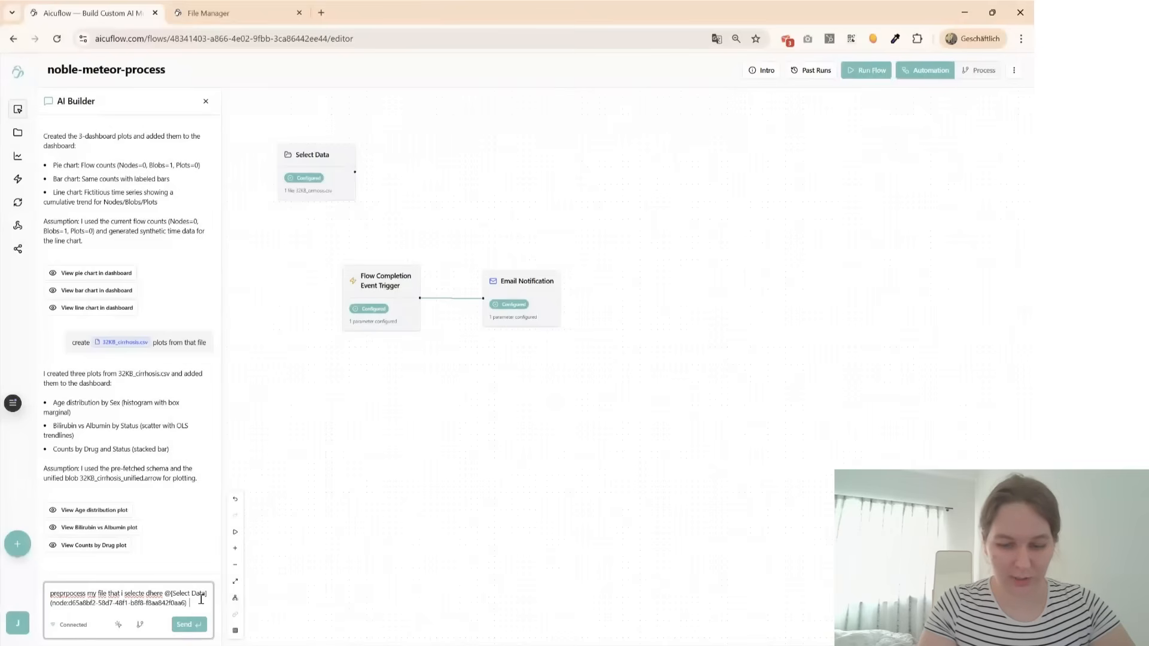
text(so I can later use it for trainign ym)
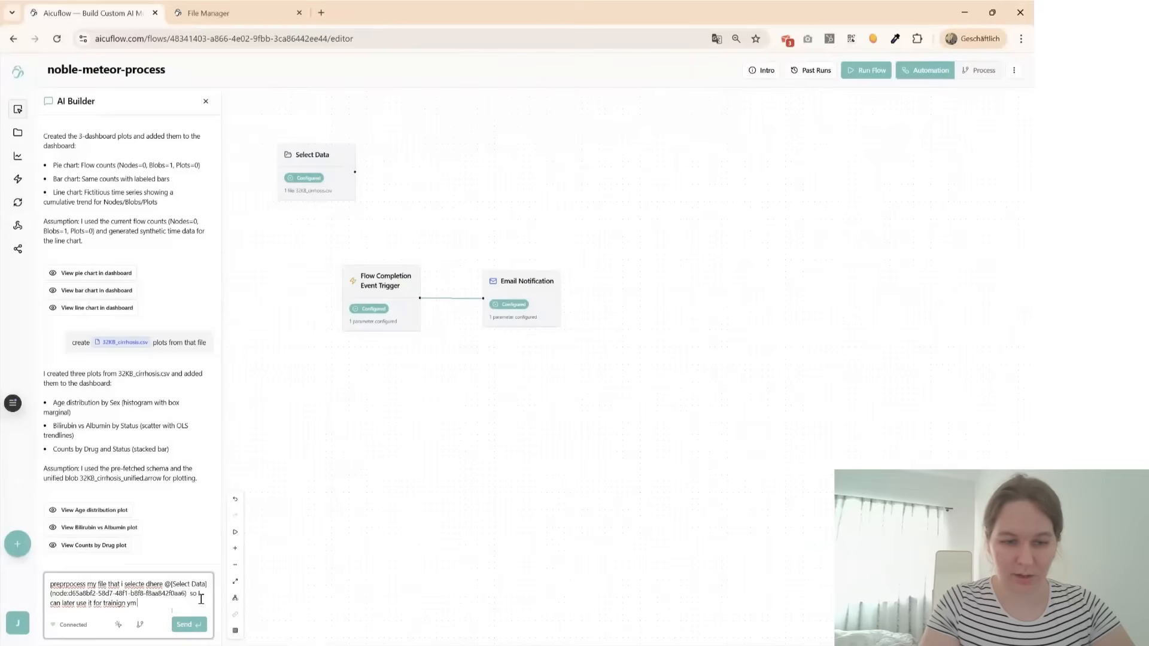
text(del)
key(Return)
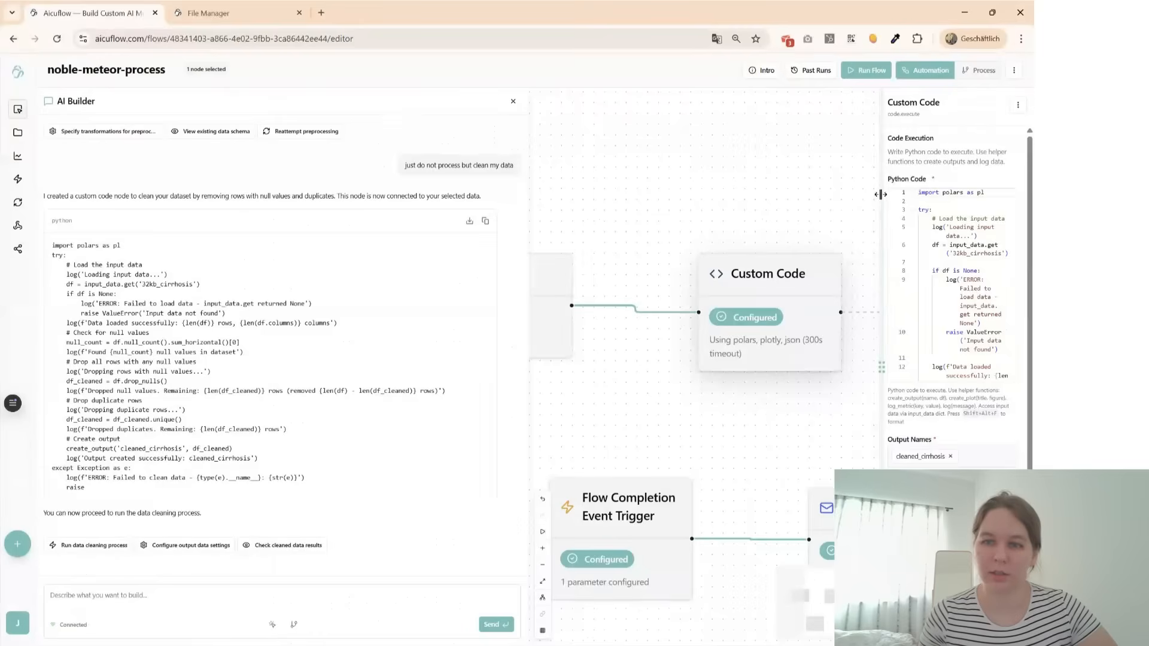
- Enlarge the Custom Code node's settings and read through its Python data-cleaning code
drag(880, 192, 556, 199)
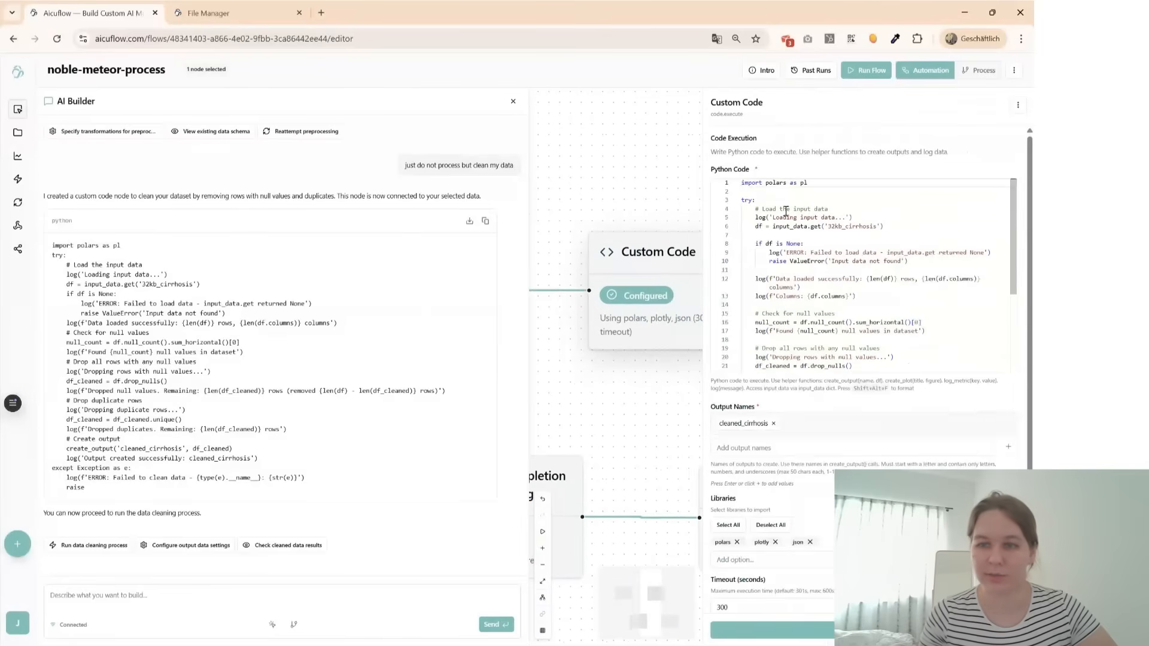
scroll(827, 255, down, 5)
scroll(844, 287, up, 5)
- Close the Custom Code settings and the AI Builder, and run the flow with the data-cleaning node
click(588, 135)
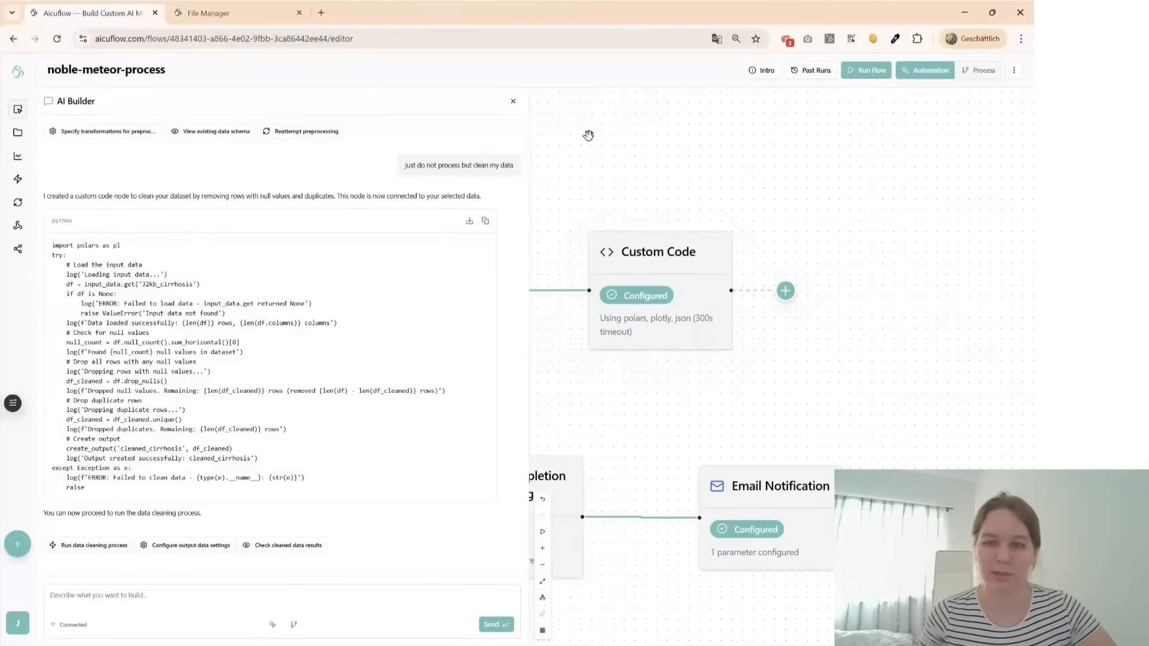
click(513, 103)
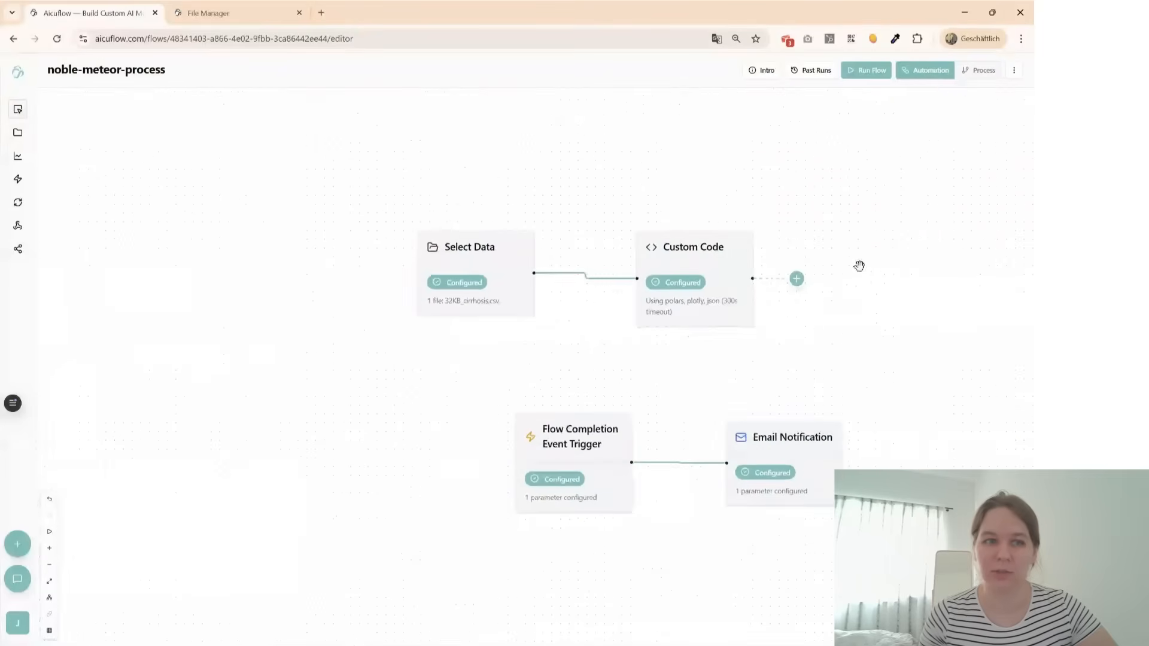
click(878, 71)
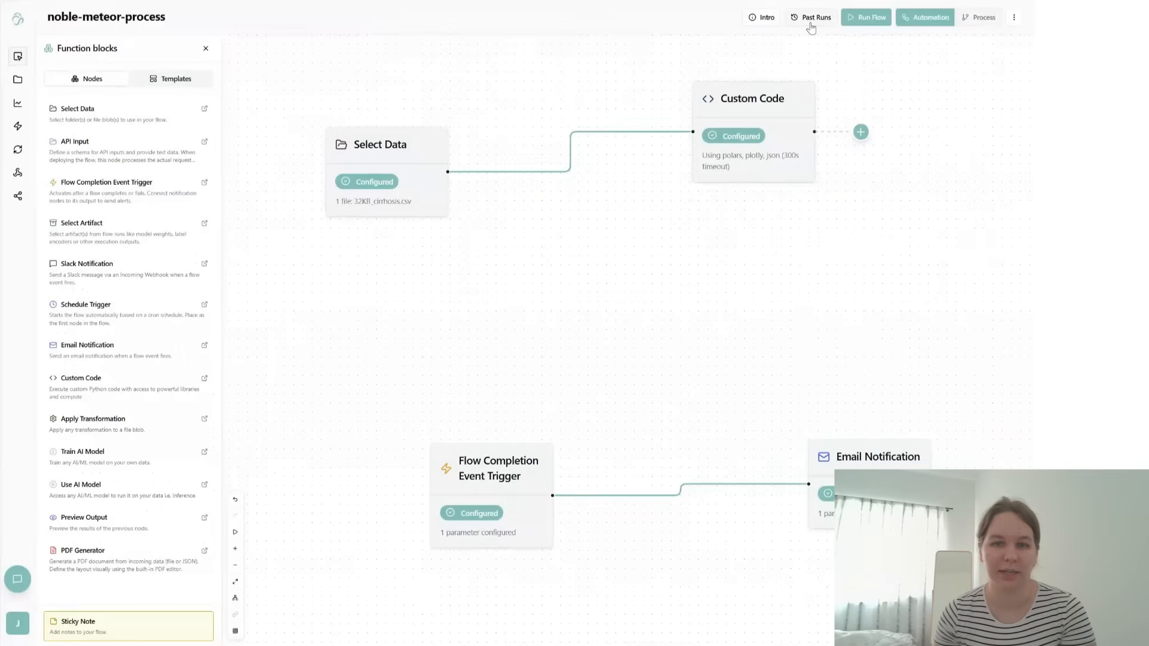
- Open the past run from 18.3.2026, 15:11:33 and examine the logs and output data of the Custom Code and final steps
click(812, 18)
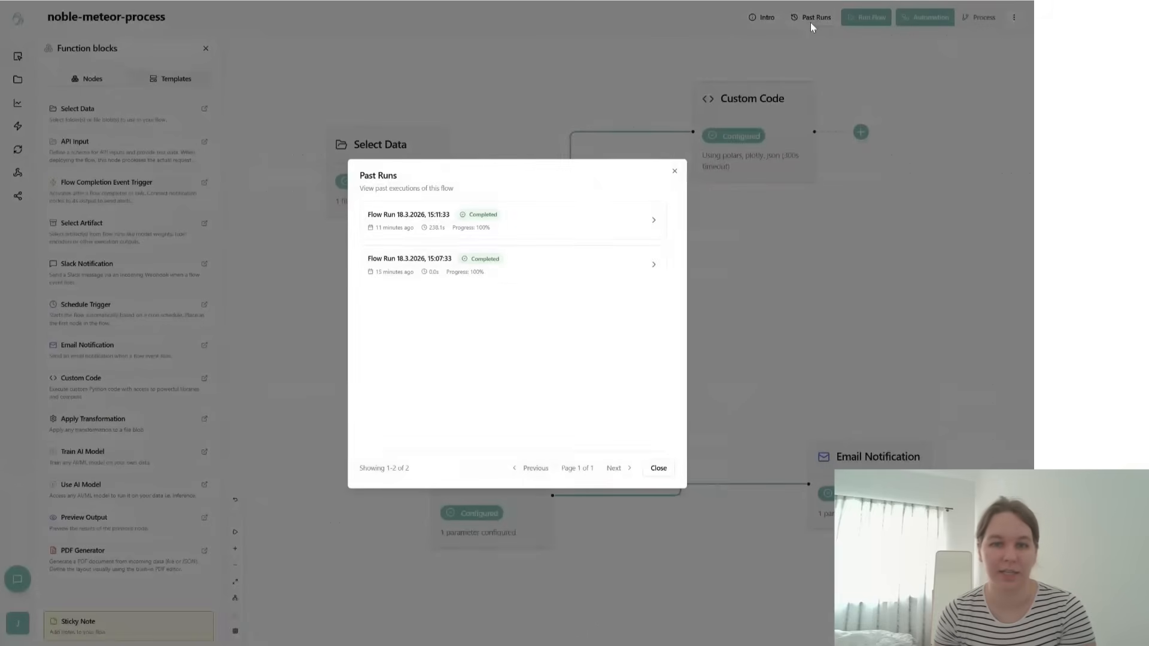
click(576, 228)
click(903, 179)
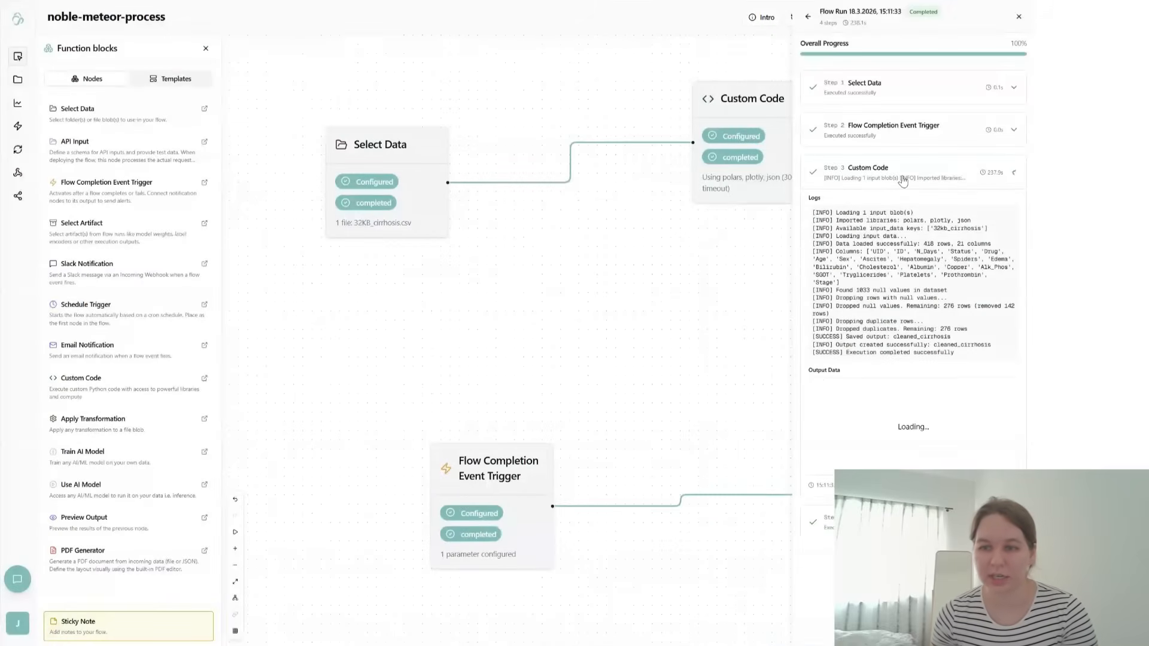
scroll(907, 400, down, 8)
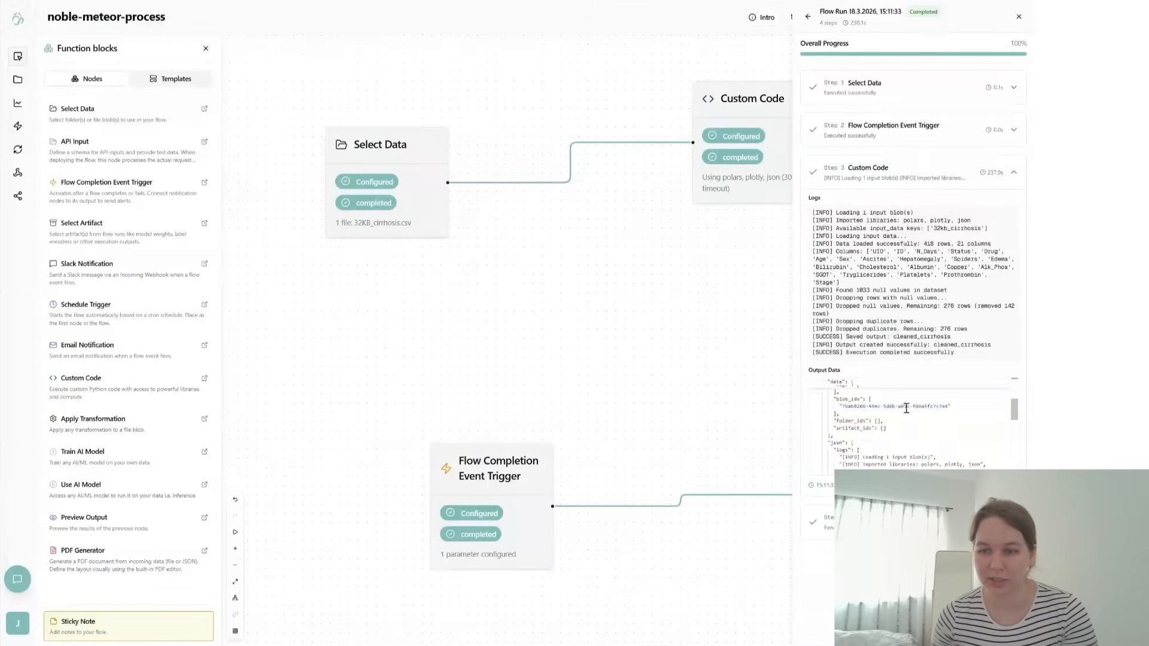
click(903, 522)
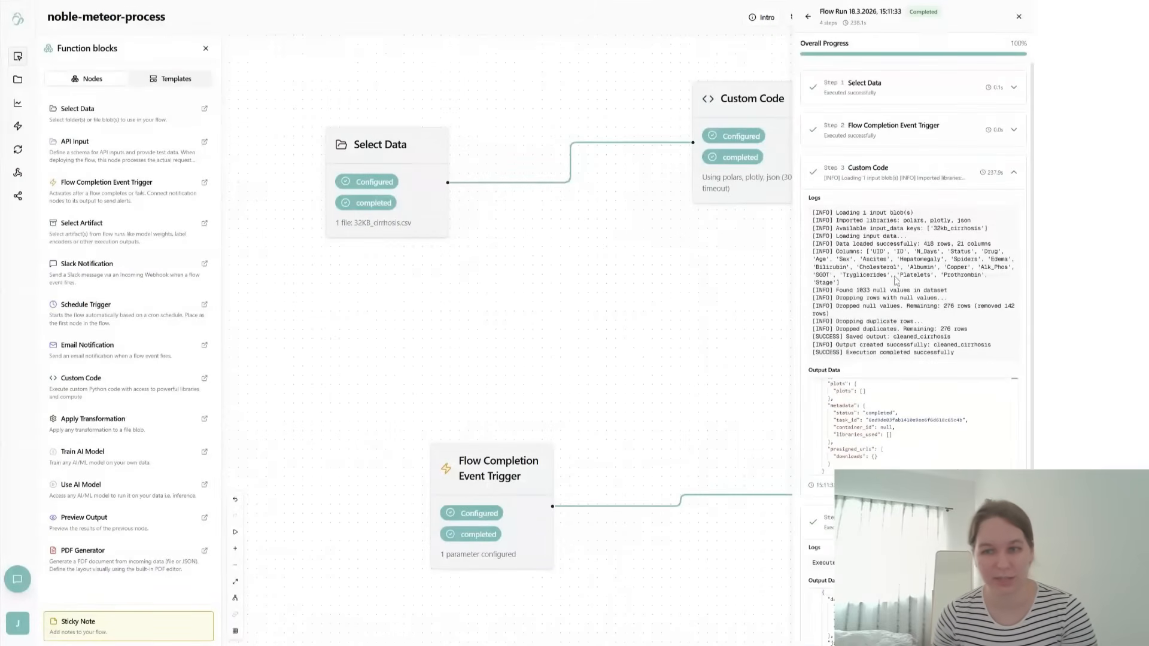
- Examine the logs and output data of the run's Email Notification step, and close the run details
click(864, 178)
scroll(888, 323, down, 4)
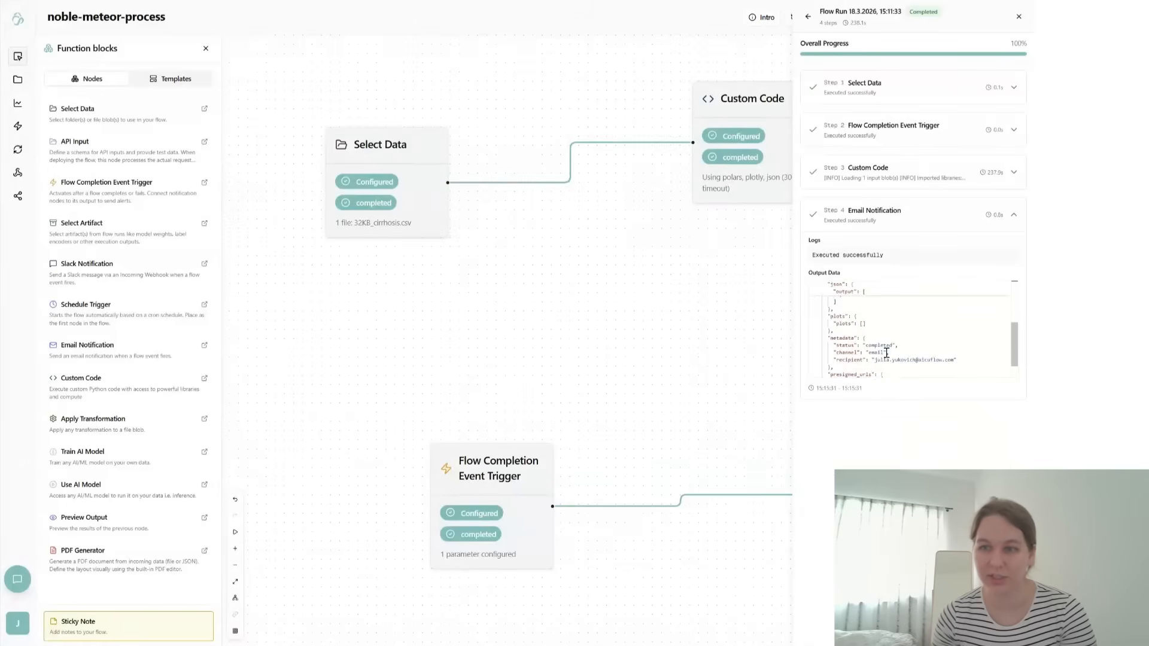
scroll(886, 356, up, 4)
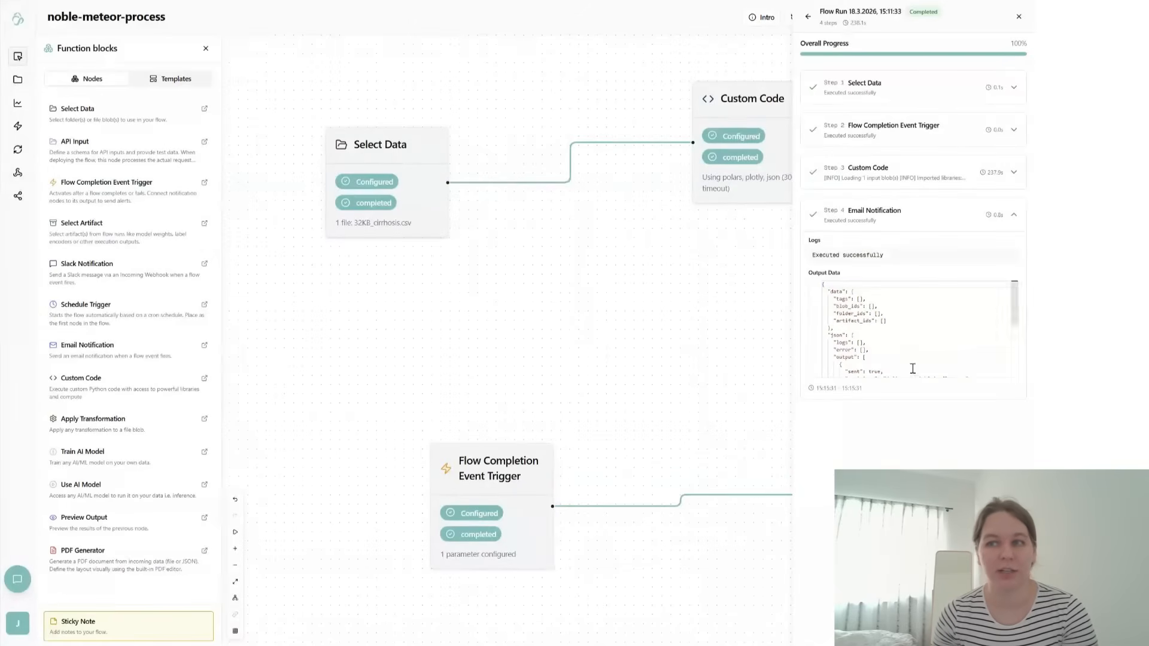
click(923, 213)
click(1019, 18)
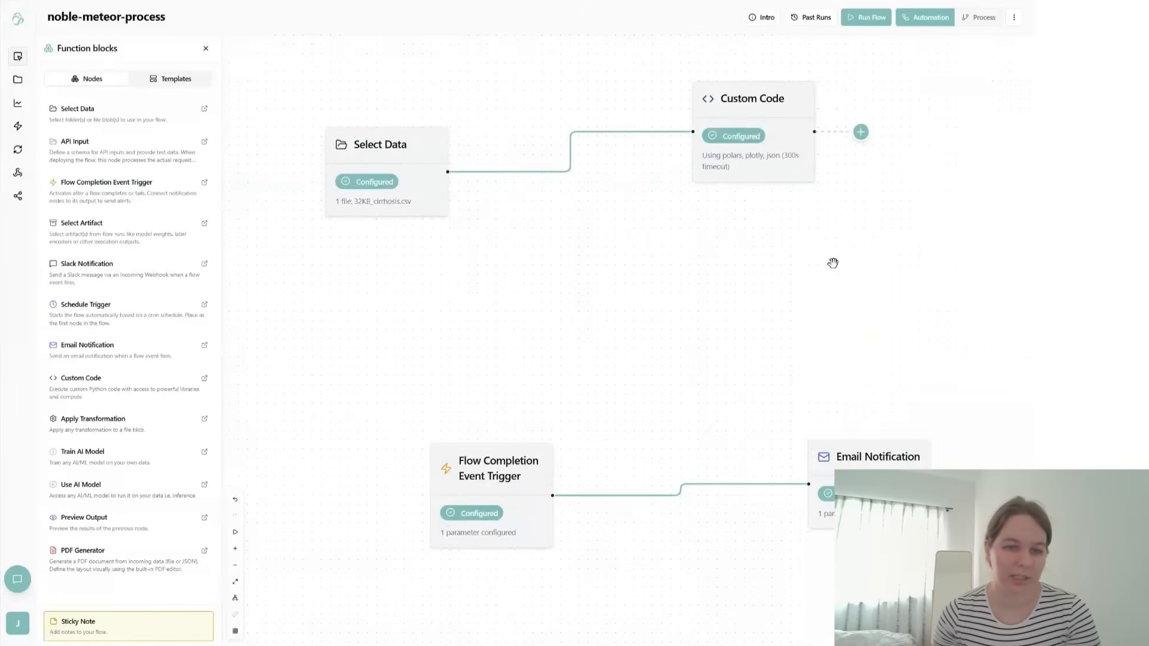
- Add a Preview Output node connected to the Custom Code node and expand its blob list to check the cleaned file
drag(832, 261, 570, 390)
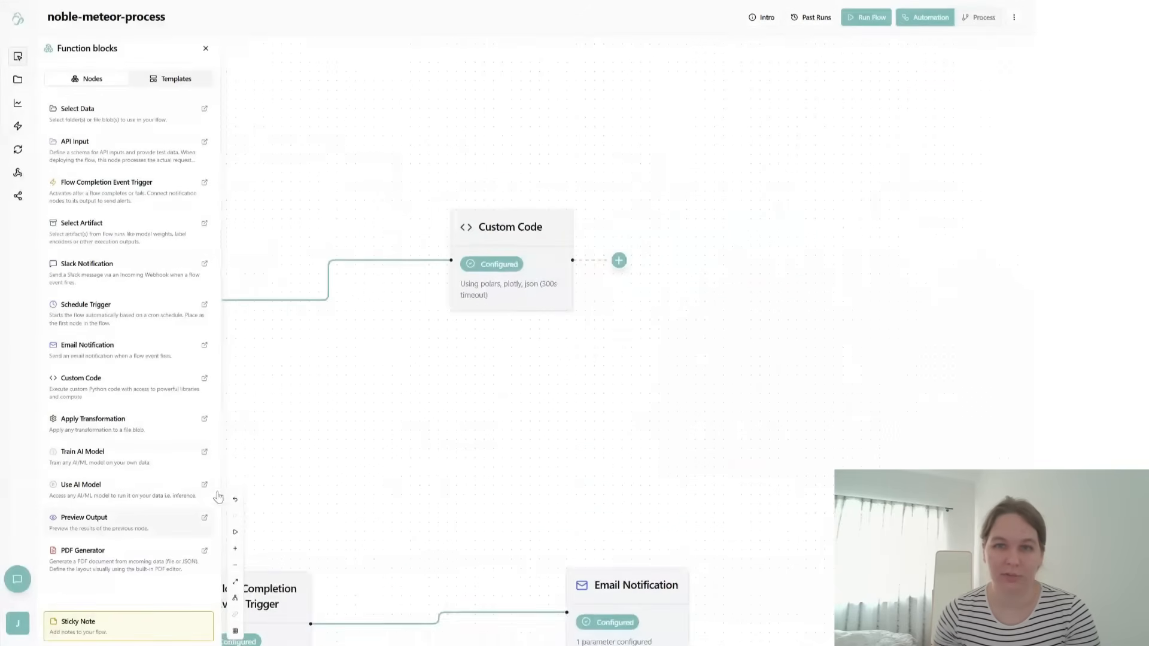
click(159, 519)
drag(665, 362, 579, 50)
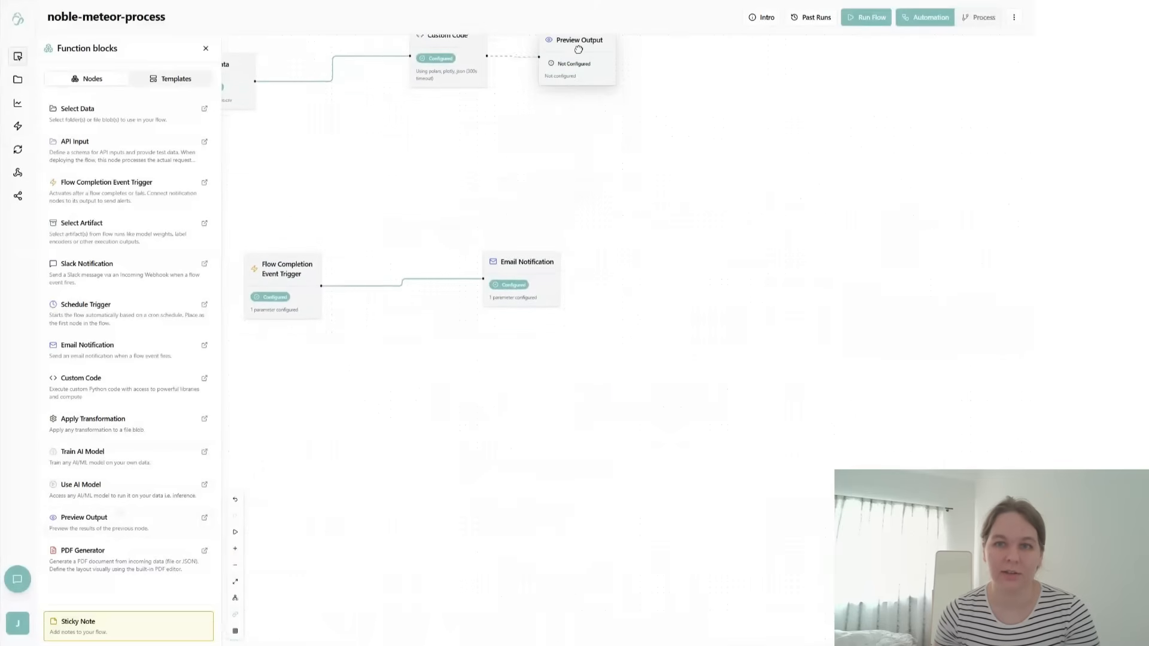
click(643, 117)
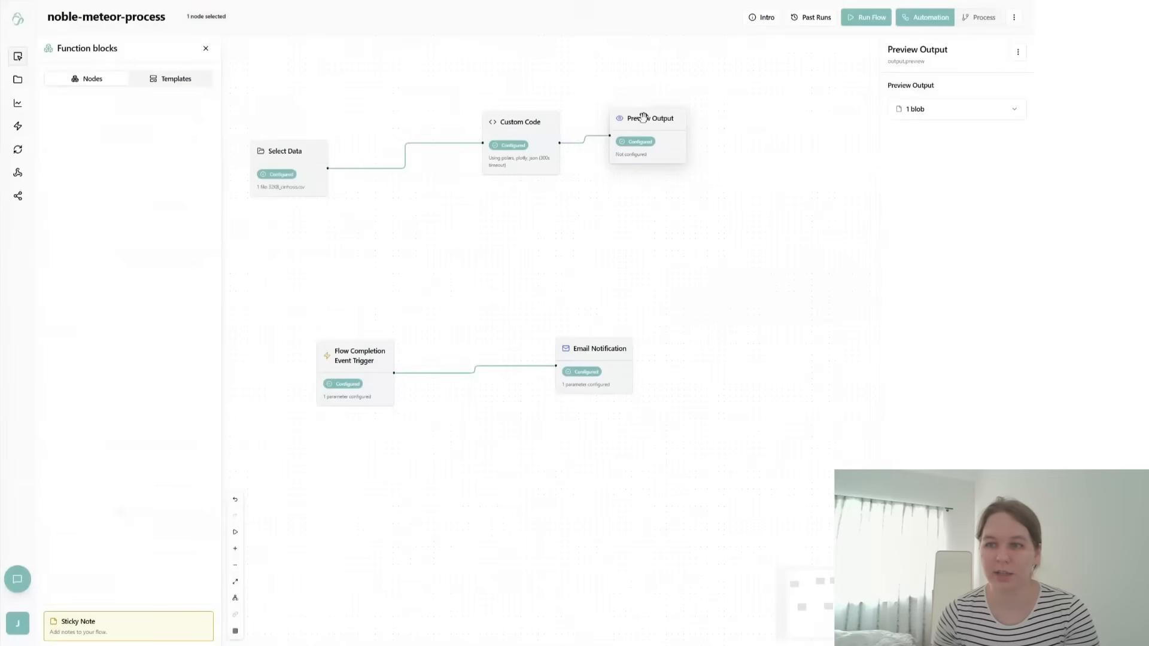
click(943, 114)
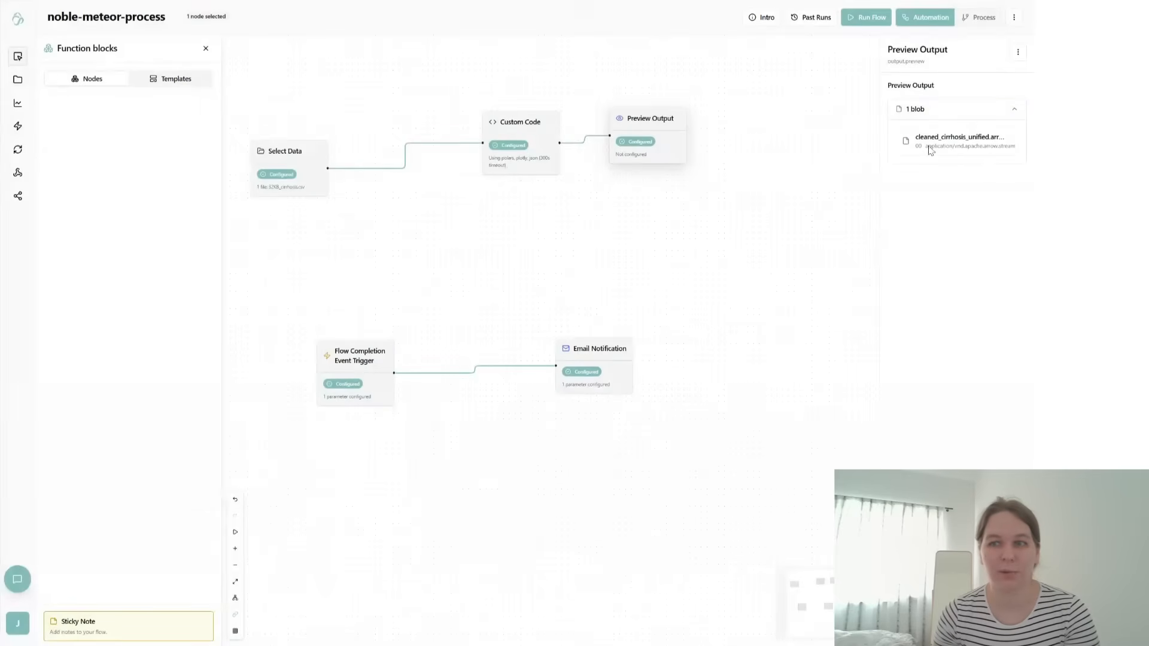
click(546, 263)
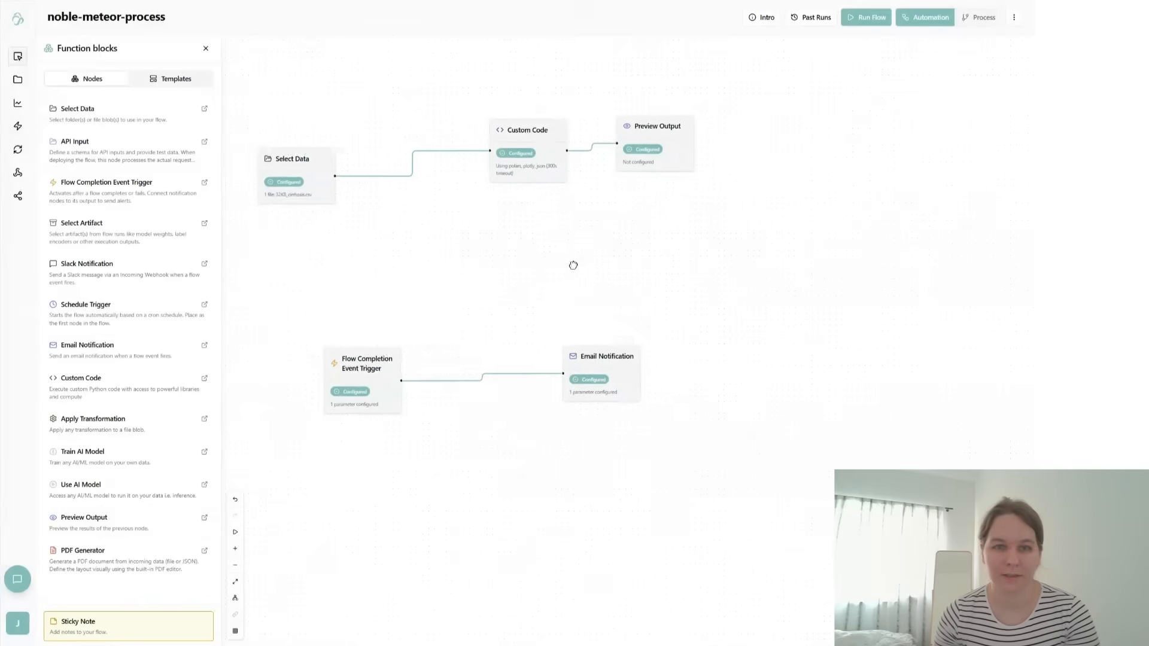
- Rearrange all nodes of the flow with Auto Layout
click(235, 598)
scroll(557, 473, up, 3)
drag(756, 357, 585, 339)
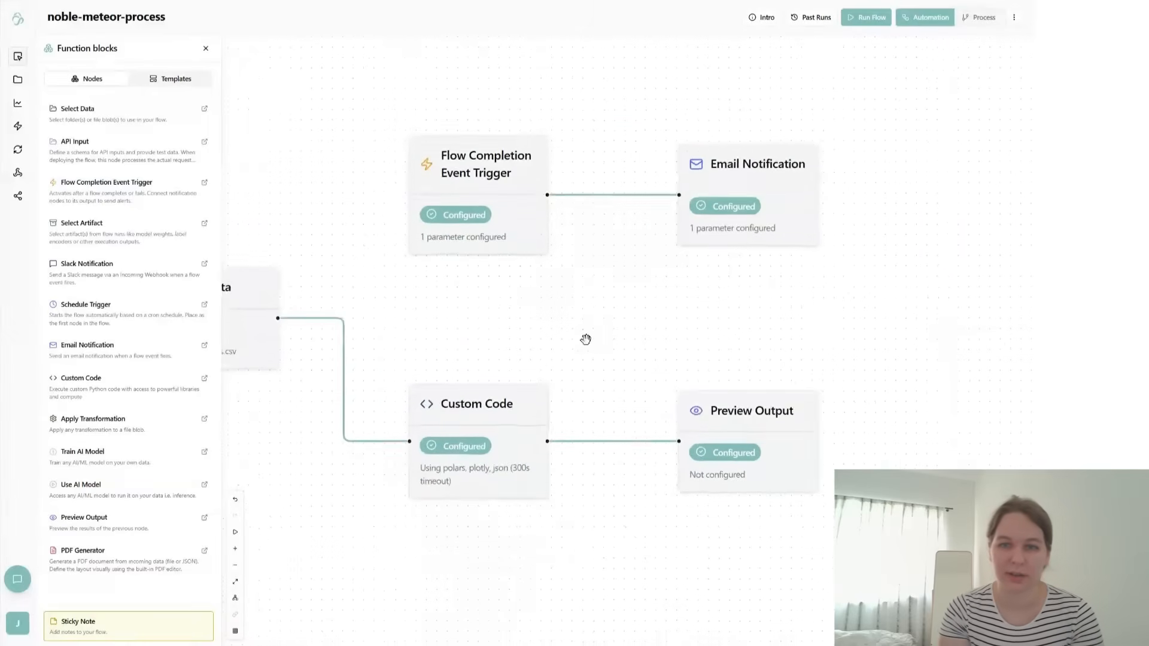
scroll(590, 345, down, 3)
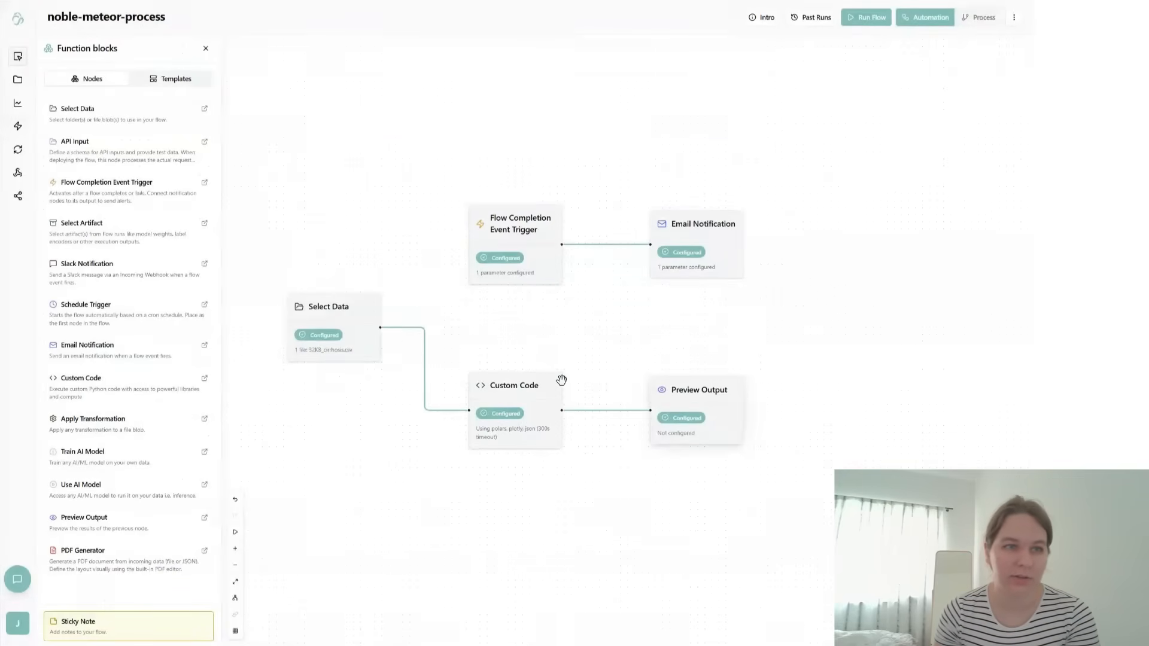
- Open cleaned_cirrhosis.arrow in Data management, examine its table and file format, and return to the flow
click(19, 80)
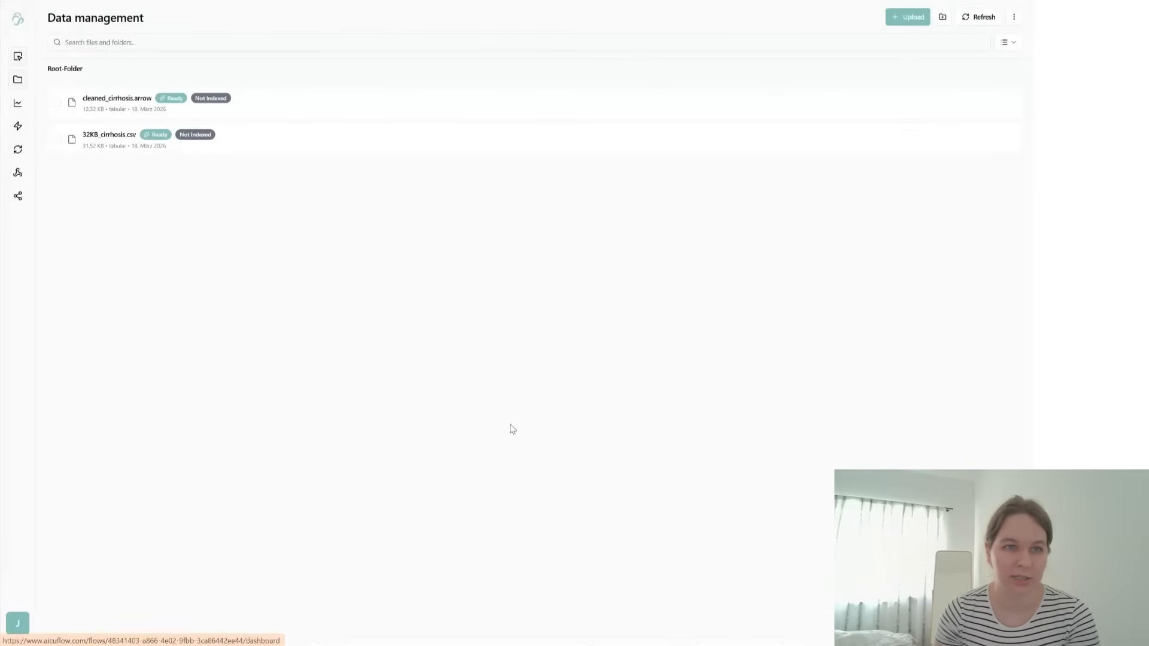
click(118, 108)
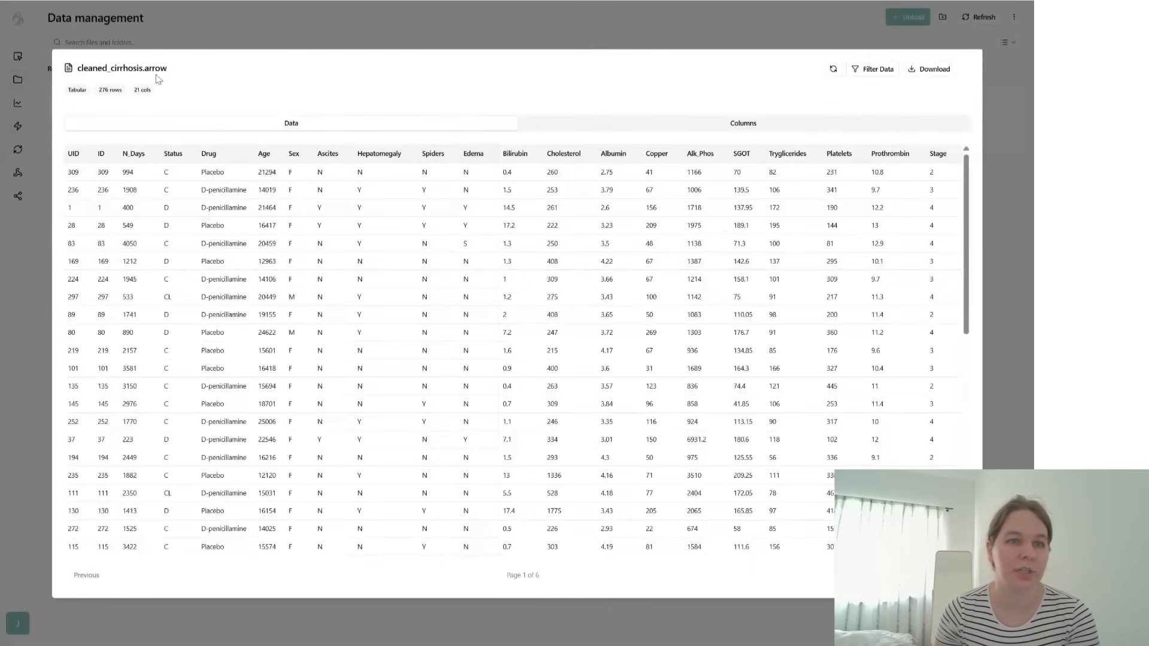
drag(145, 67, 168, 69)
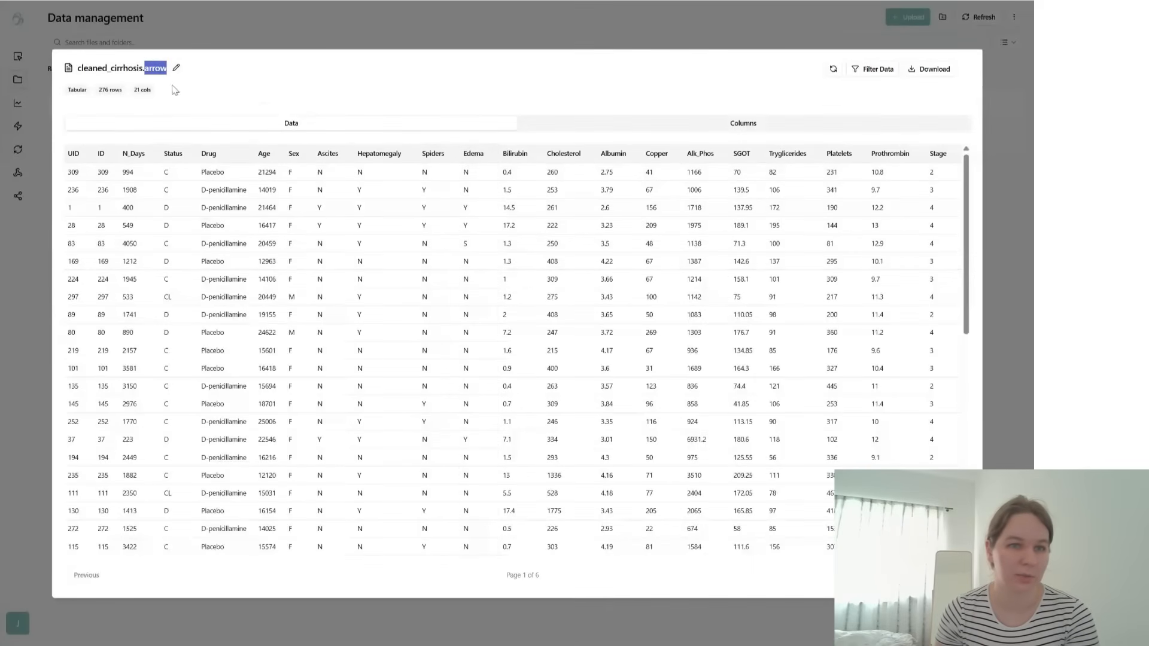
click(134, 70)
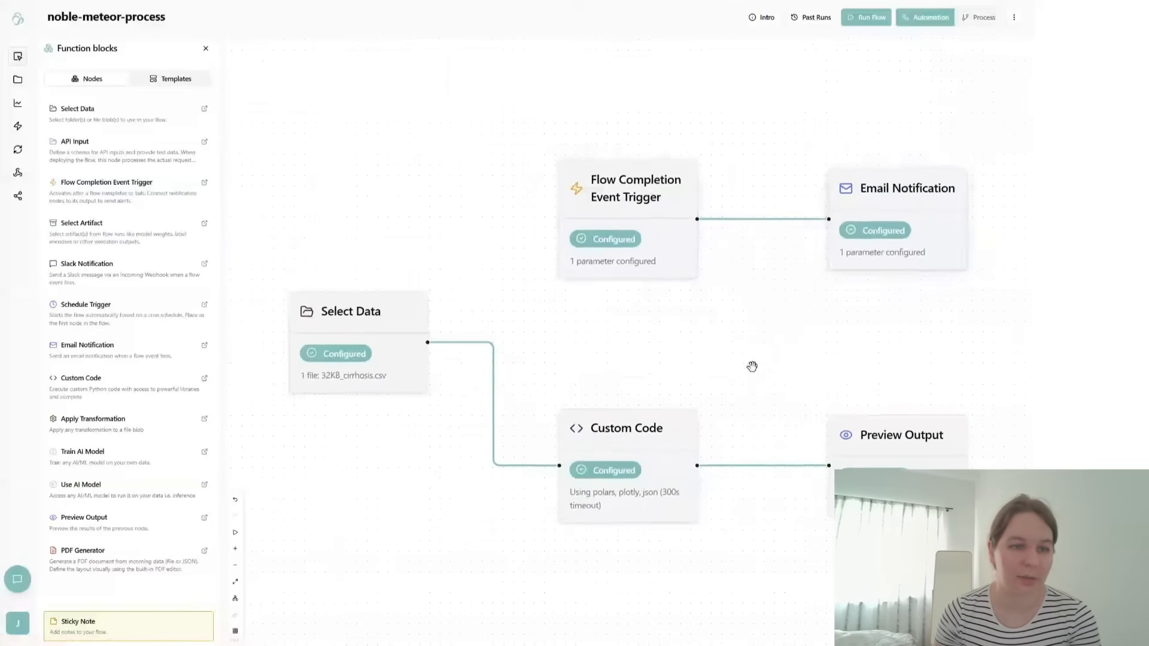
scroll(702, 341, right, 3)
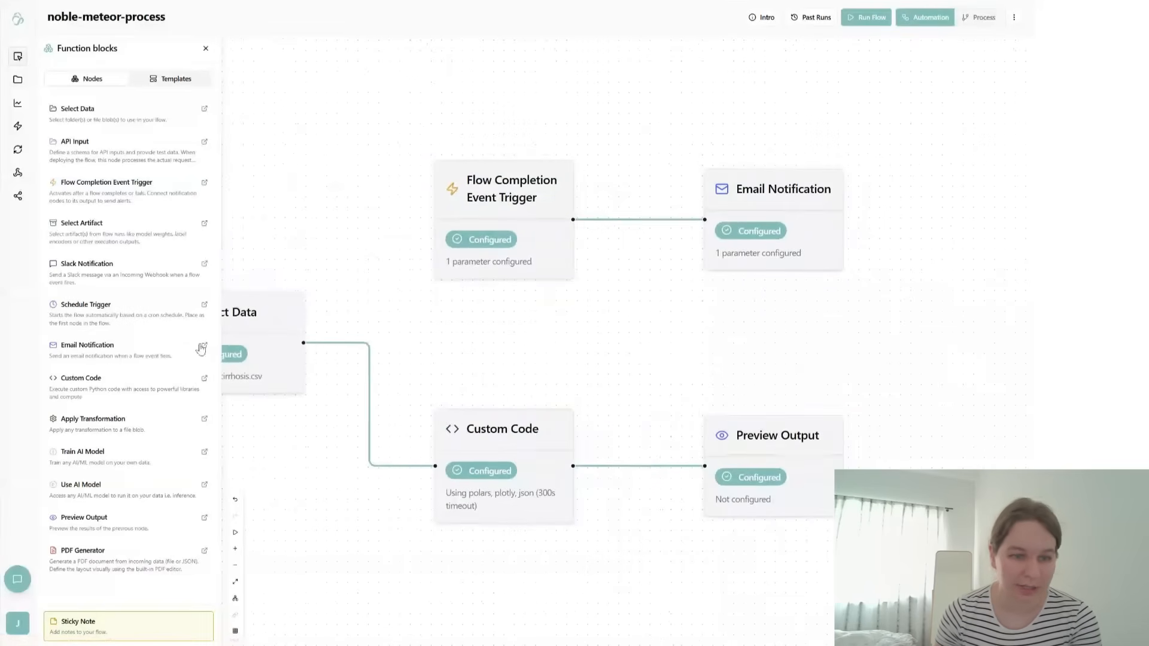
- Add a Train AI Model node with category Tabular, subcategory Tabular Regression and model Linear Regression
click(97, 458)
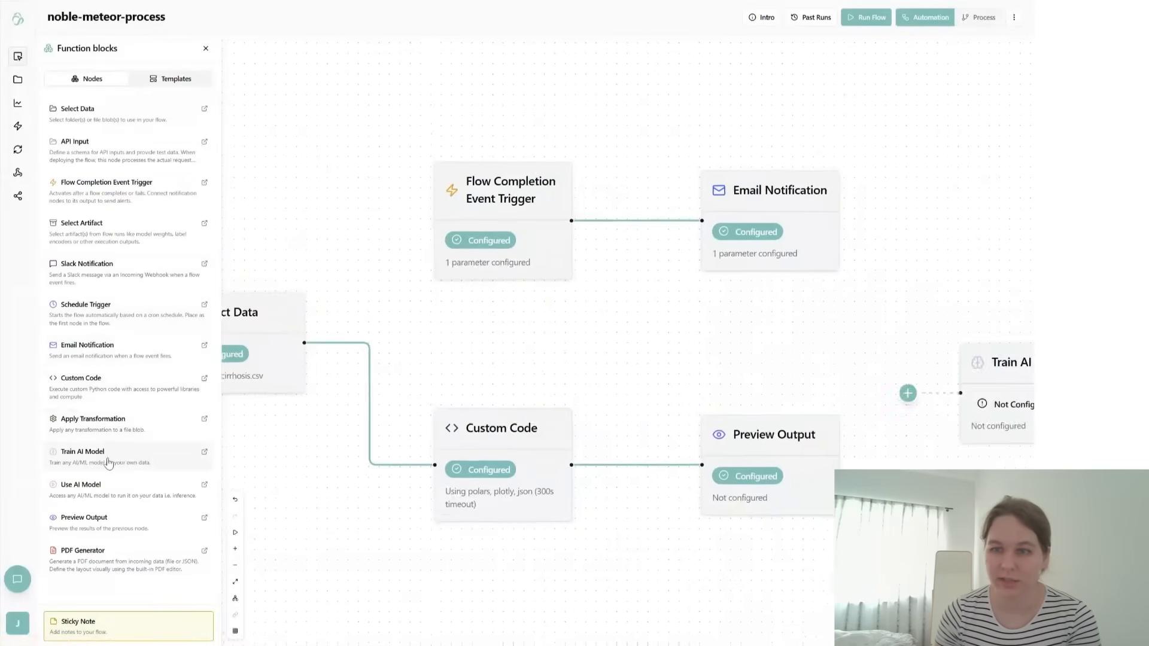
click(682, 353)
click(923, 148)
click(925, 188)
click(951, 182)
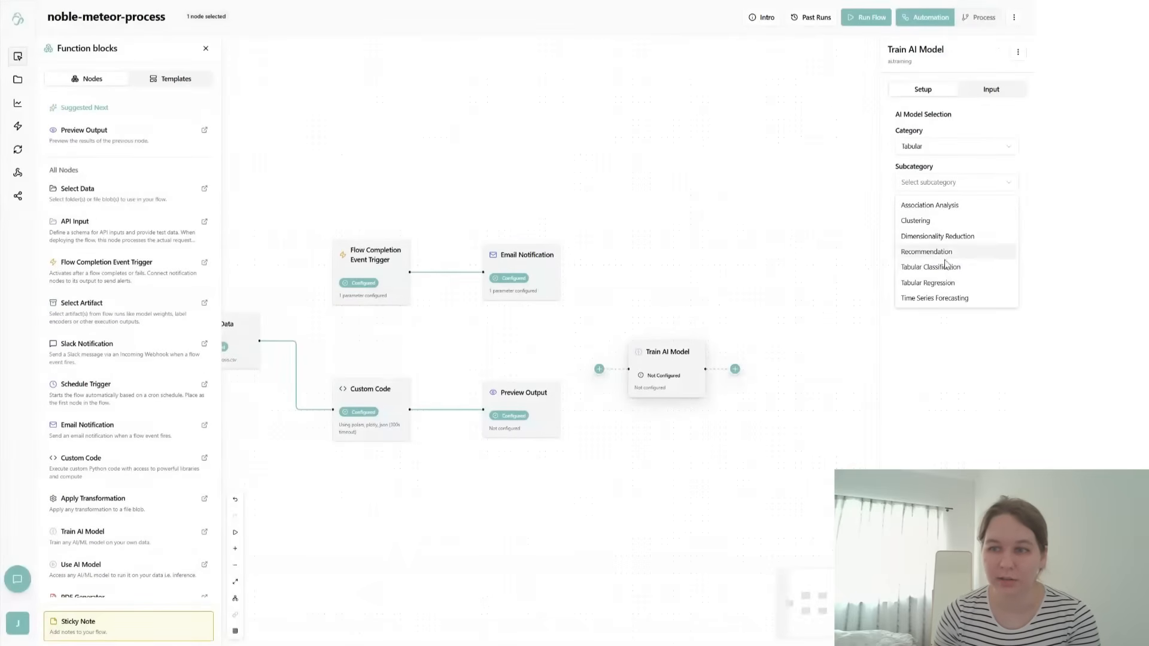
click(941, 289)
click(927, 219)
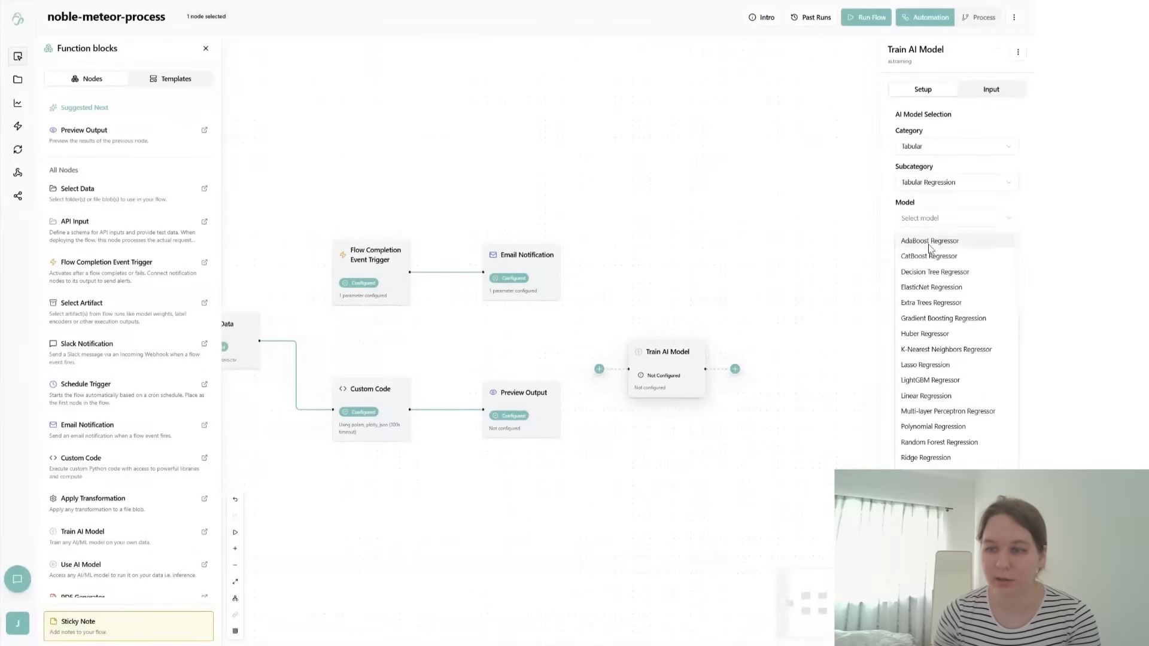
click(928, 395)
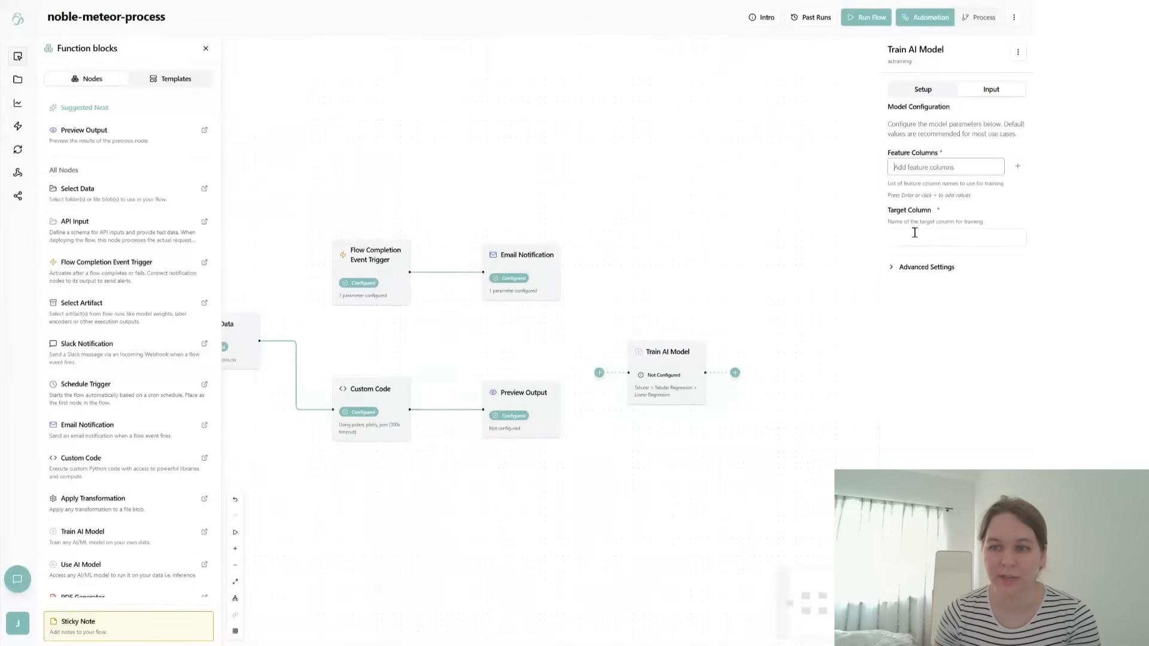
click(916, 238)
click(816, 282)
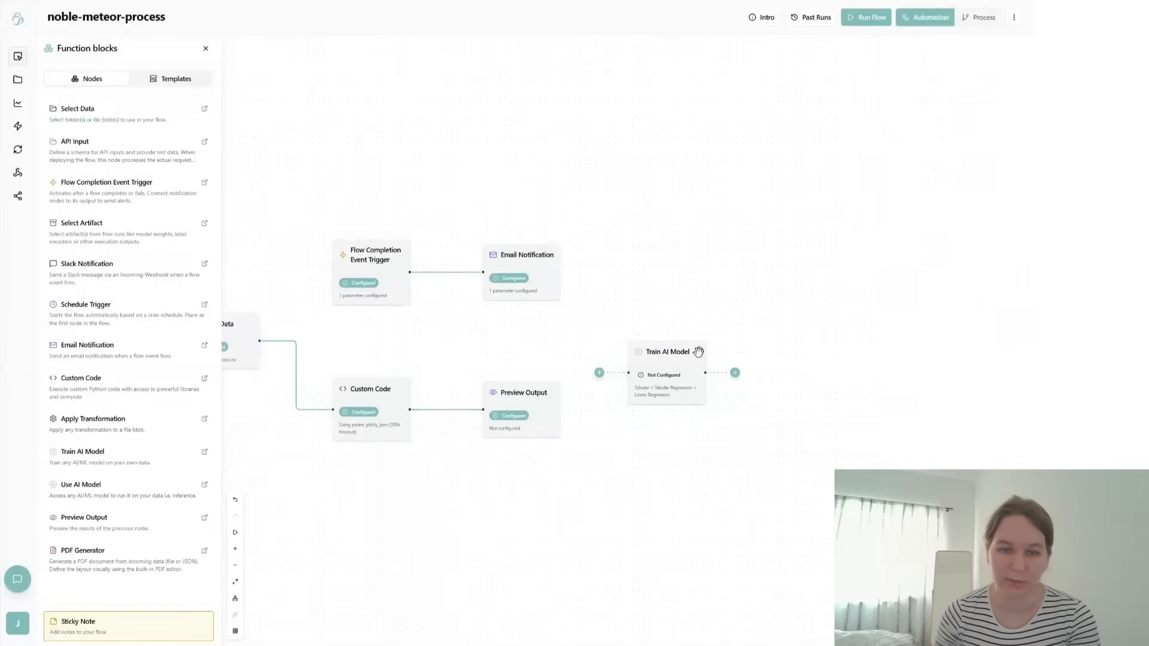
- Move the Preview Output node lower, connect Custom Code to Train AI Model, and place the training node beside Custom Code
drag(499, 410, 539, 515)
drag(409, 409, 629, 374)
drag(681, 355, 601, 392)
click(601, 392)
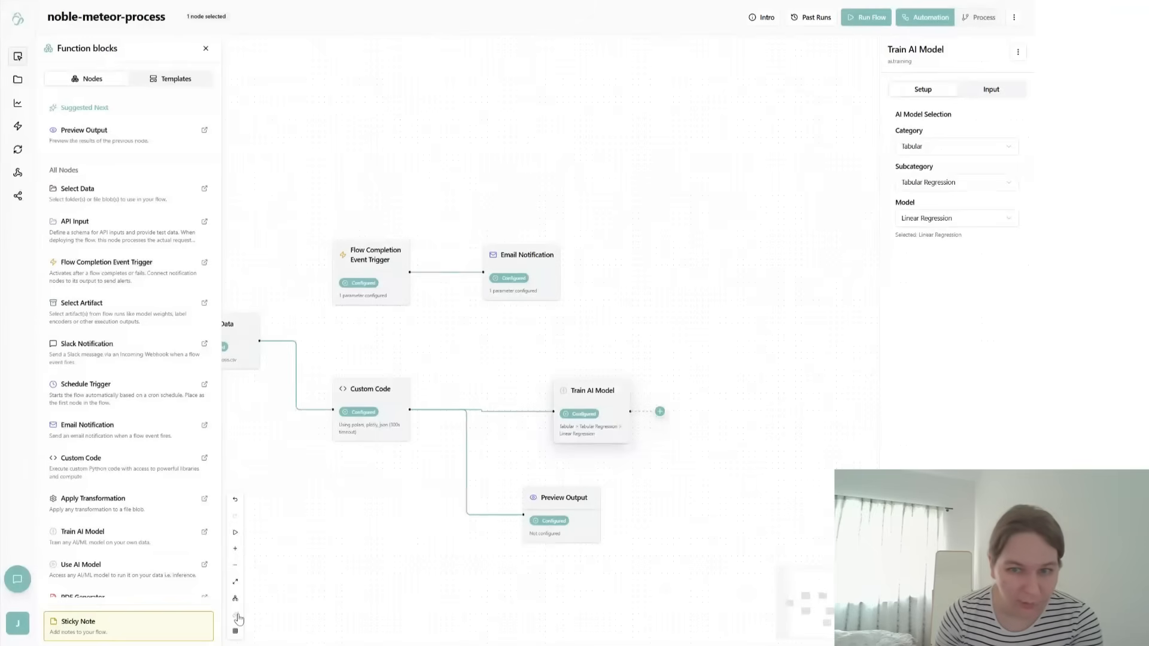
mouse_move(559, 394)
mouse_down()
mouse_move(498, 324)
mouse_move(454, 297)
mouse_move(497, 349)
mouse_move(536, 356)
mouse_move(544, 404)
mouse_up()
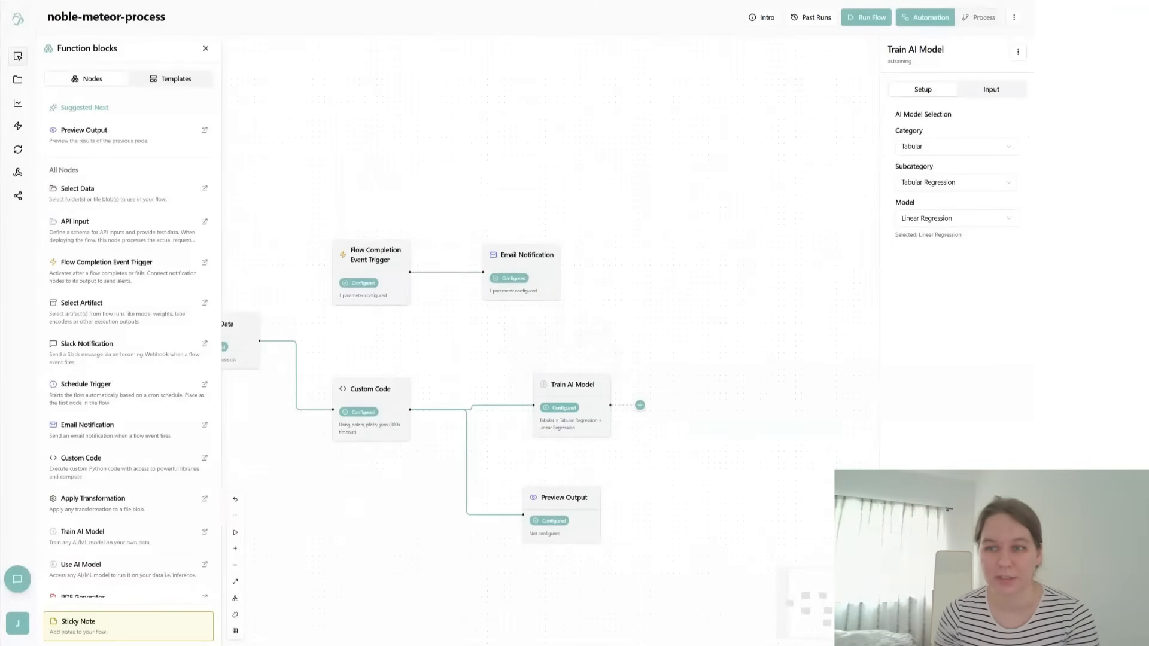
- Choose all columns except UID, ID and Stage as the Train AI Model node's feature columns
click(991, 89)
click(937, 201)
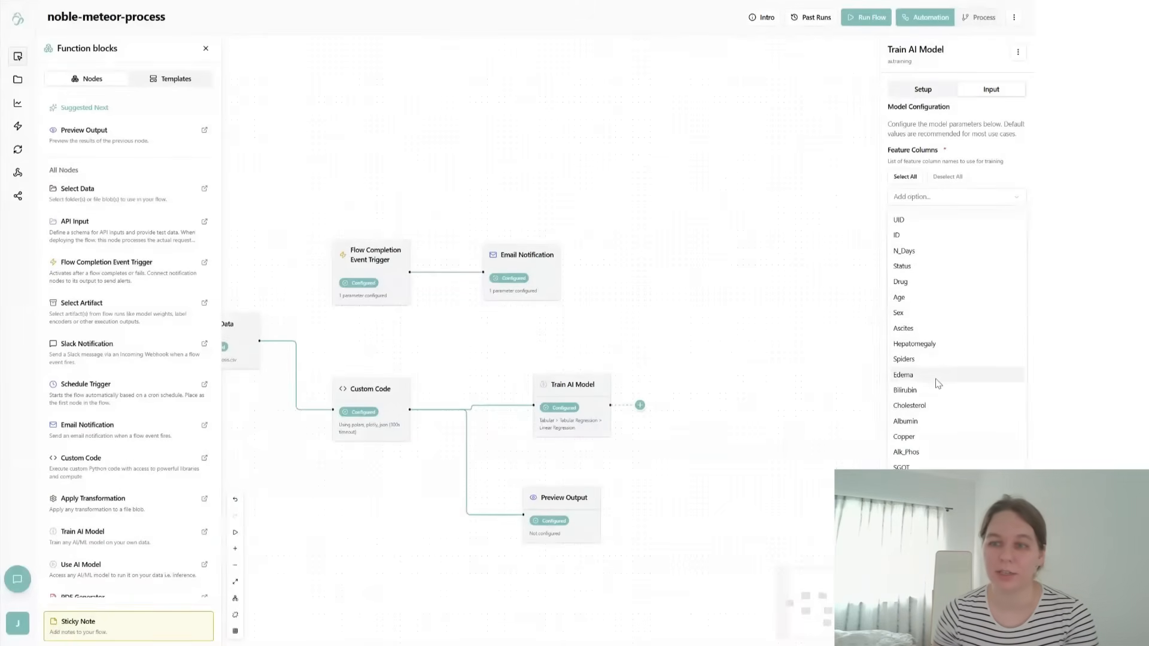
click(944, 313)
click(939, 213)
click(937, 312)
click(906, 178)
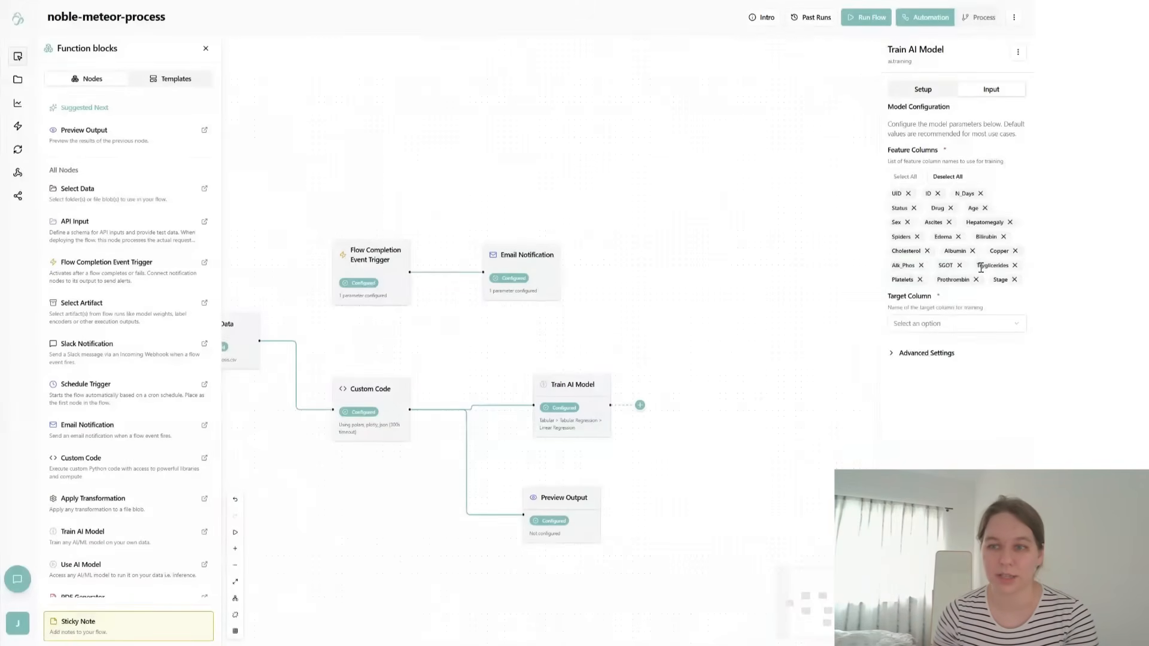
click(907, 194)
click(905, 194)
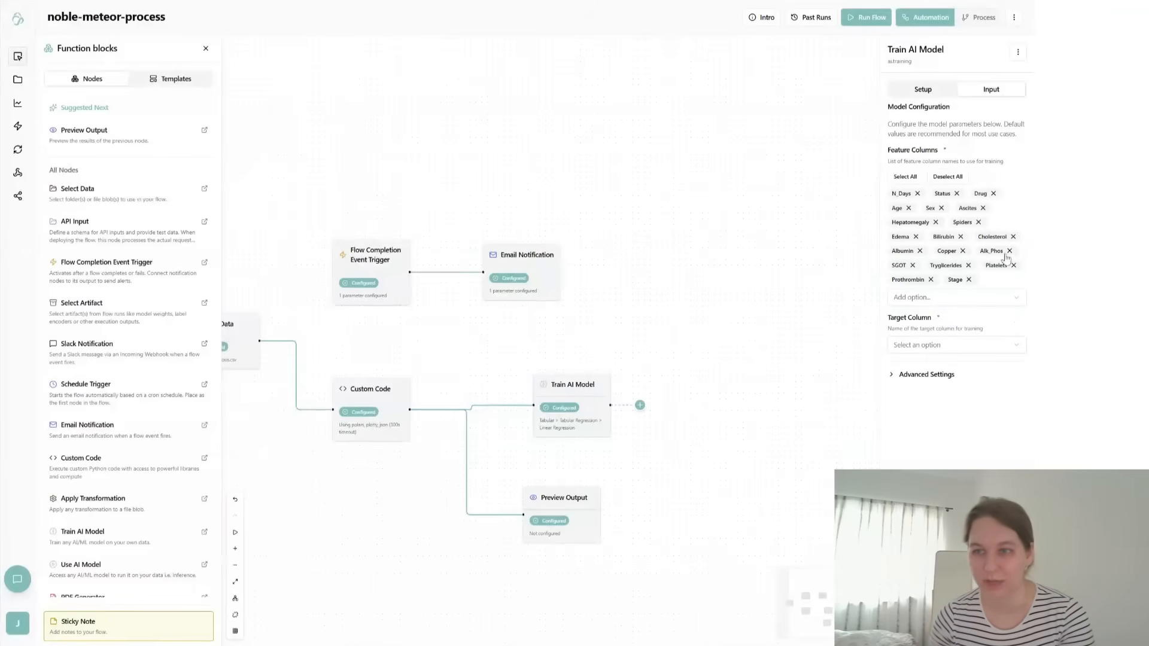
click(968, 280)
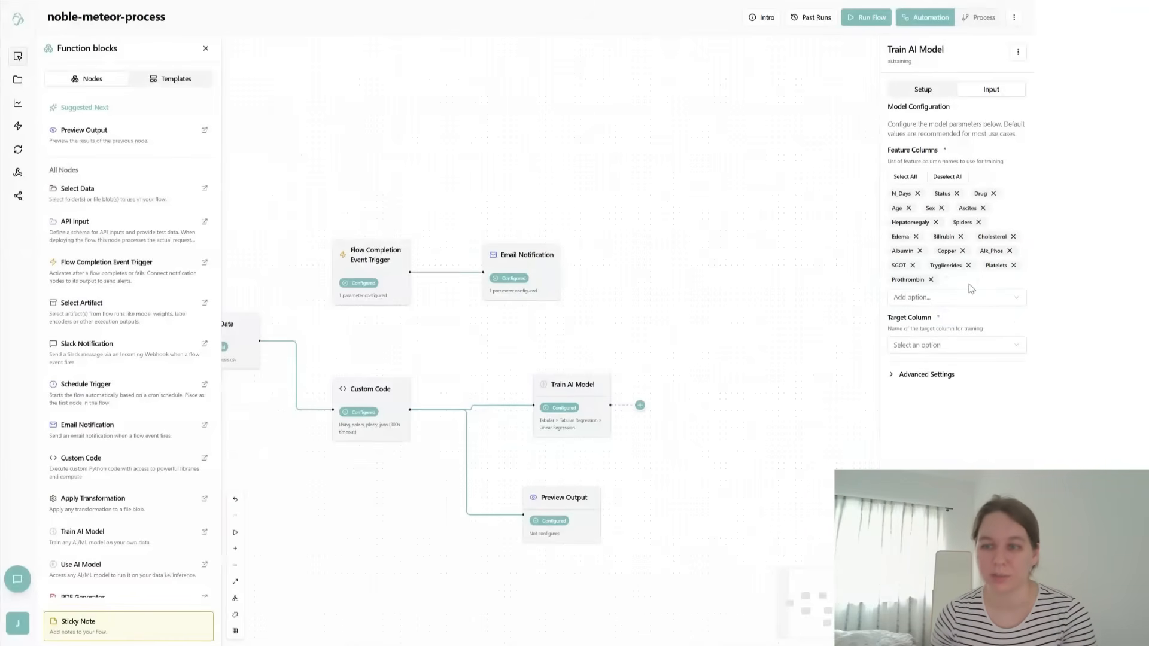
- Set the Train AI Model node's target column to Stage
click(931, 347)
scroll(936, 138, down, 1)
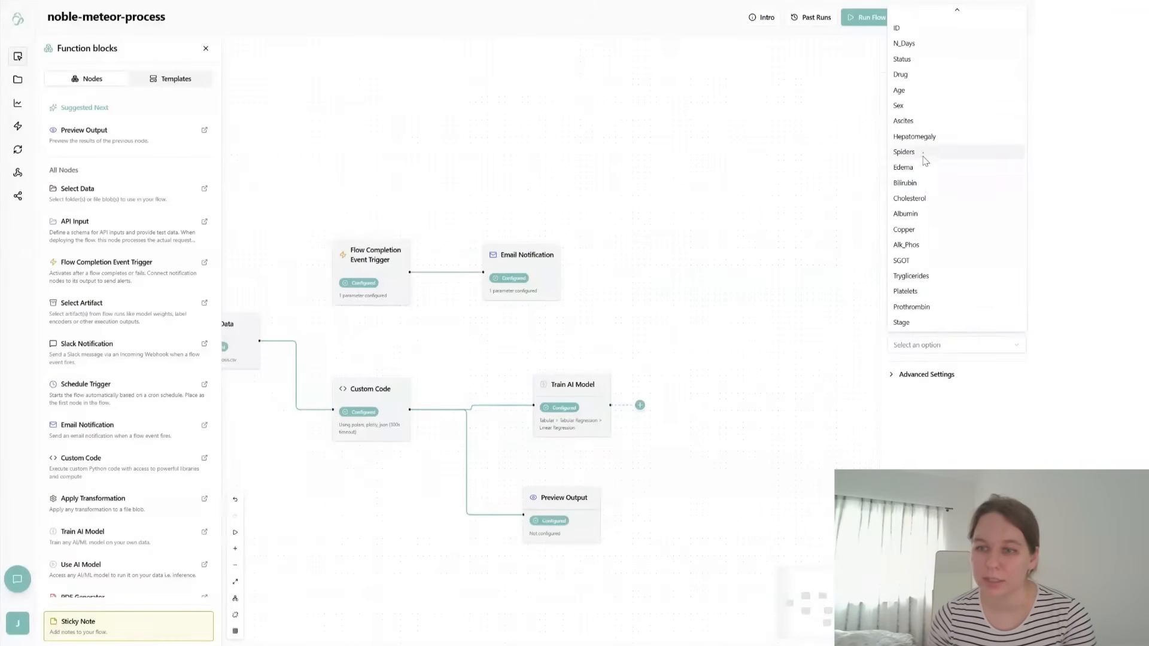
click(912, 323)
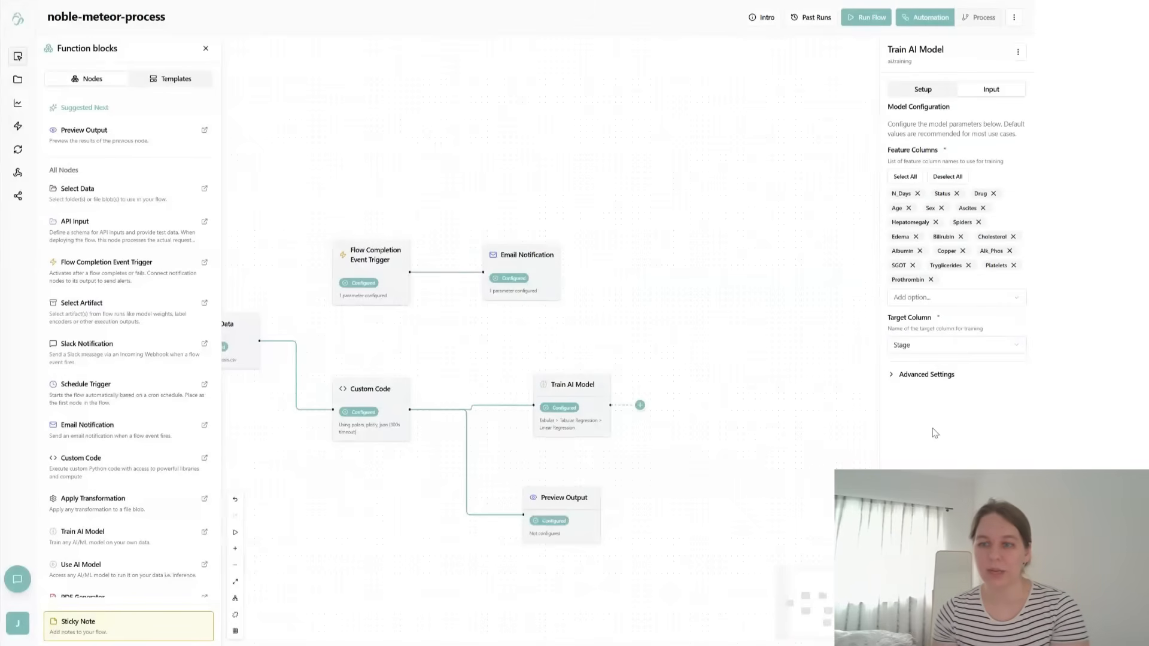
- Enable Hyperparameter Tuning in the Train AI Model node's advanced settings, and collapse the section
click(925, 376)
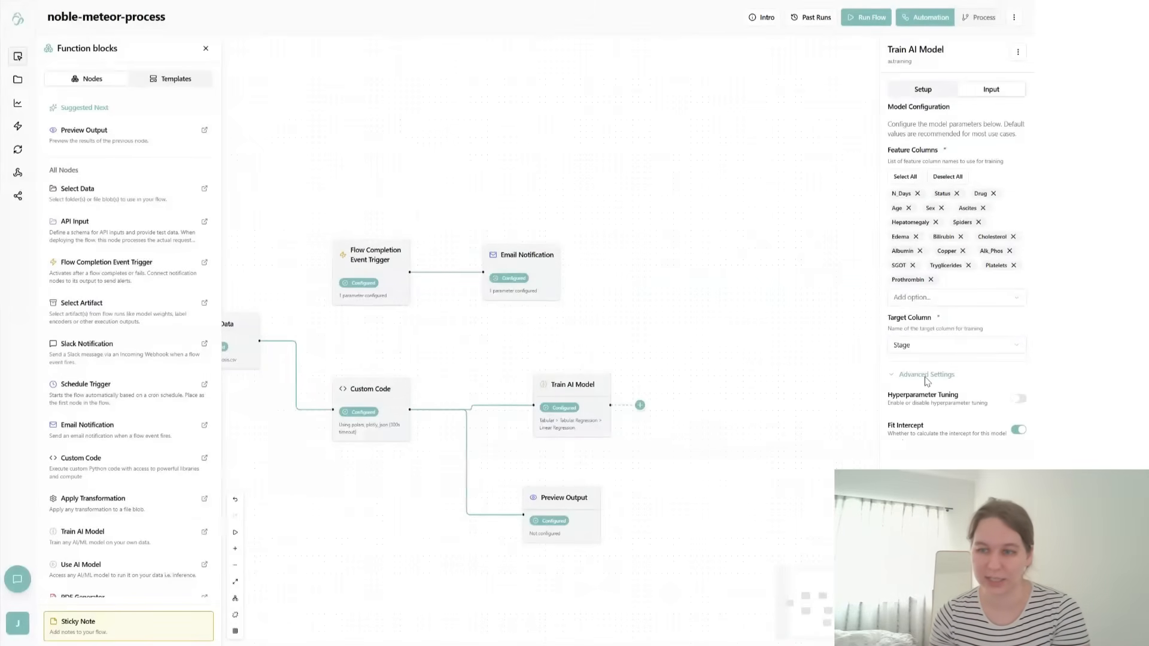
click(1021, 401)
scroll(963, 407, down, 2)
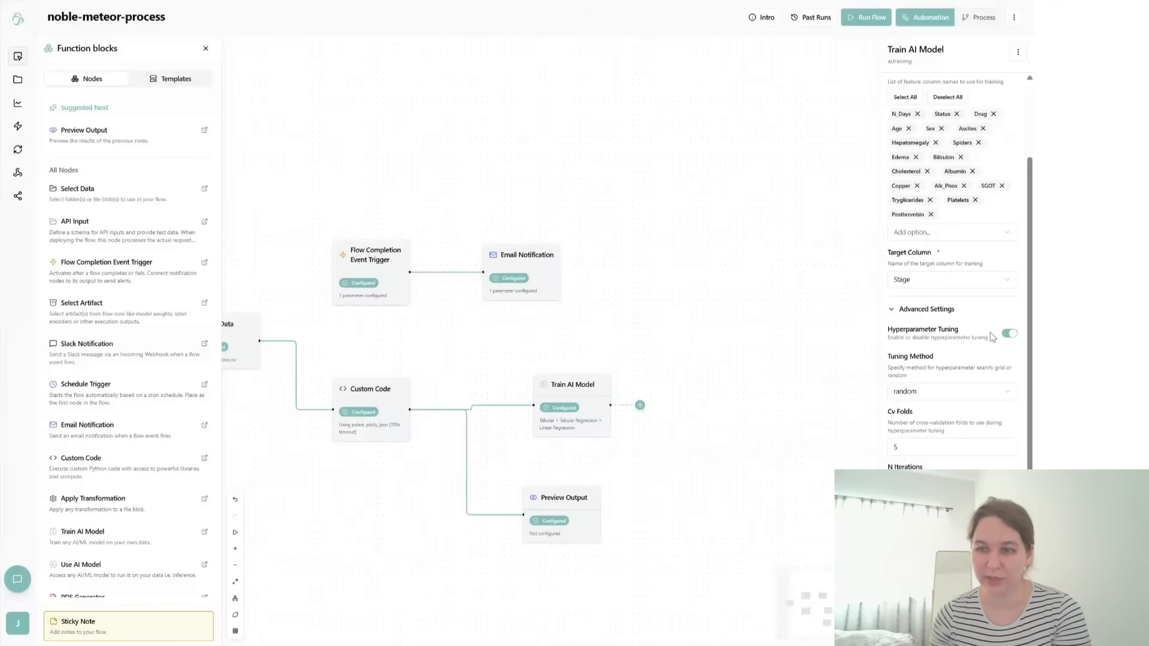
click(1010, 334)
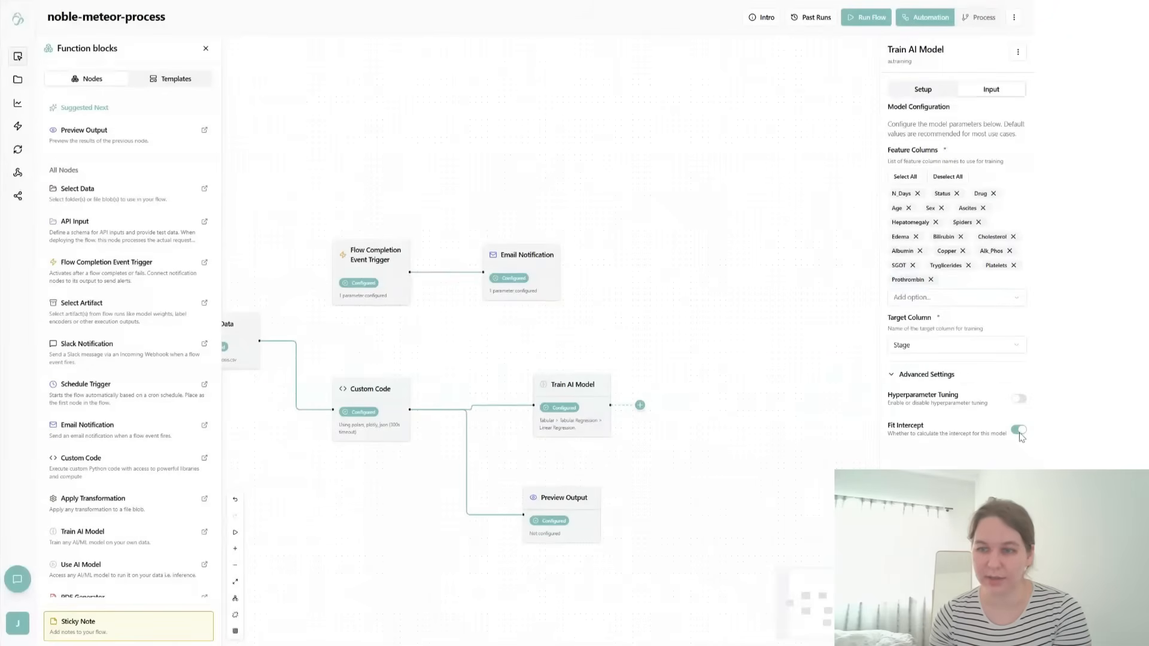
click(1021, 400)
scroll(951, 269, down, 2)
click(901, 310)
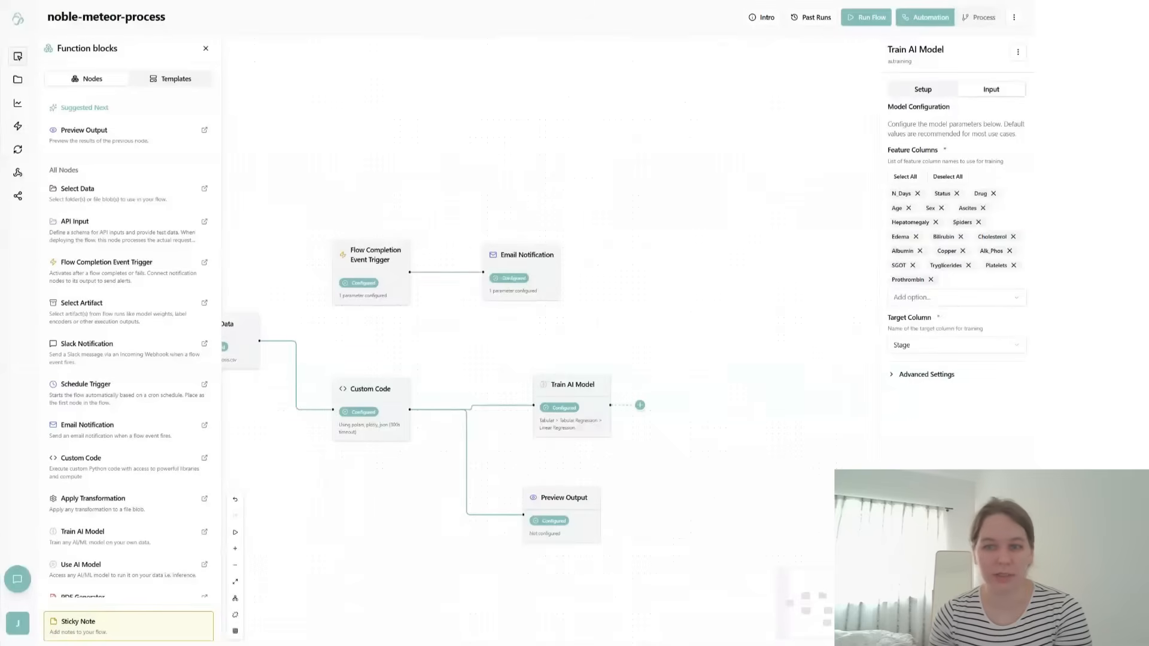
- Look through the list of available function blocks for a node to add after Train AI Model
click(853, 486)
drag(706, 446, 820, 439)
scroll(113, 550, down, 1)
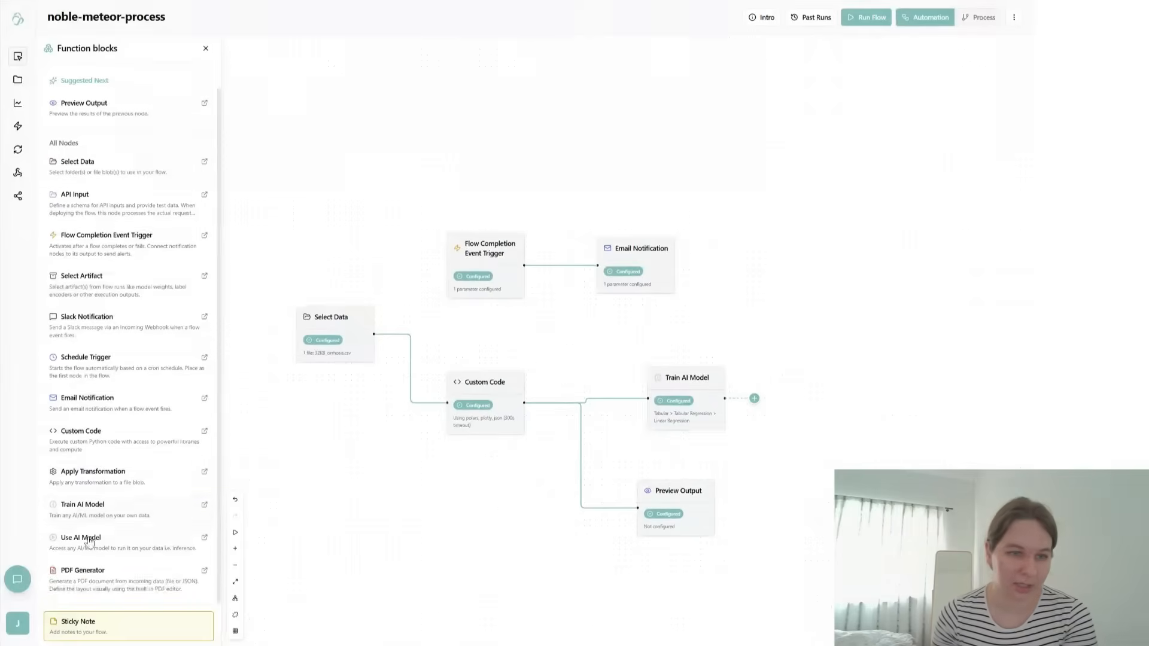
scroll(93, 315, up, 1)
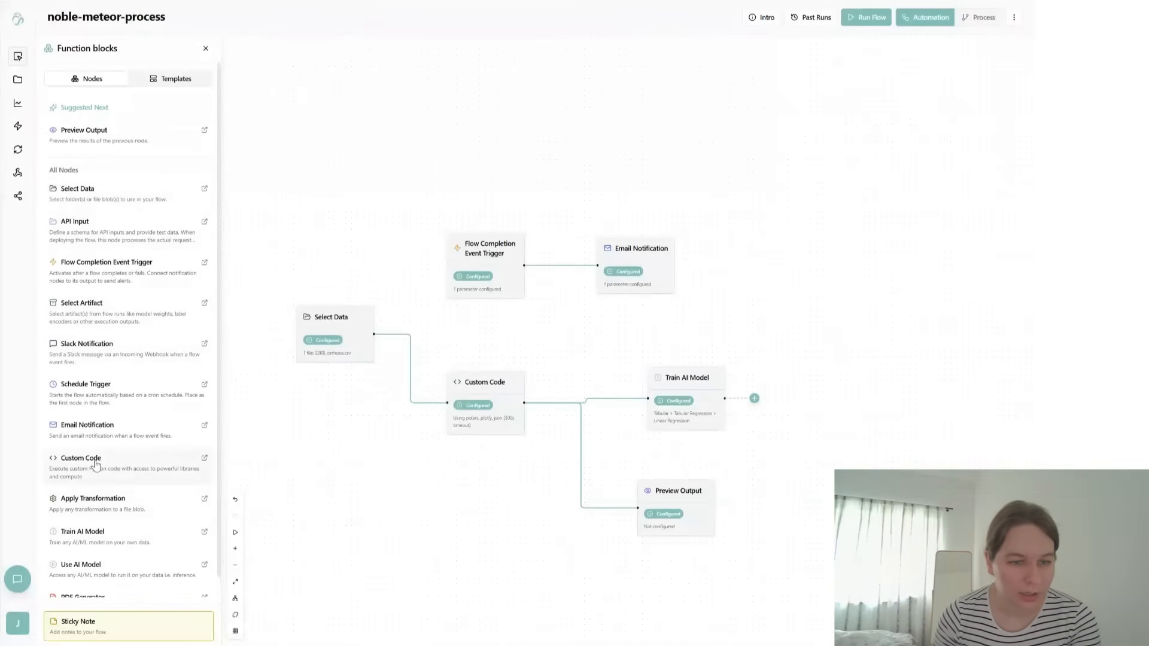
scroll(102, 473, down, 1)
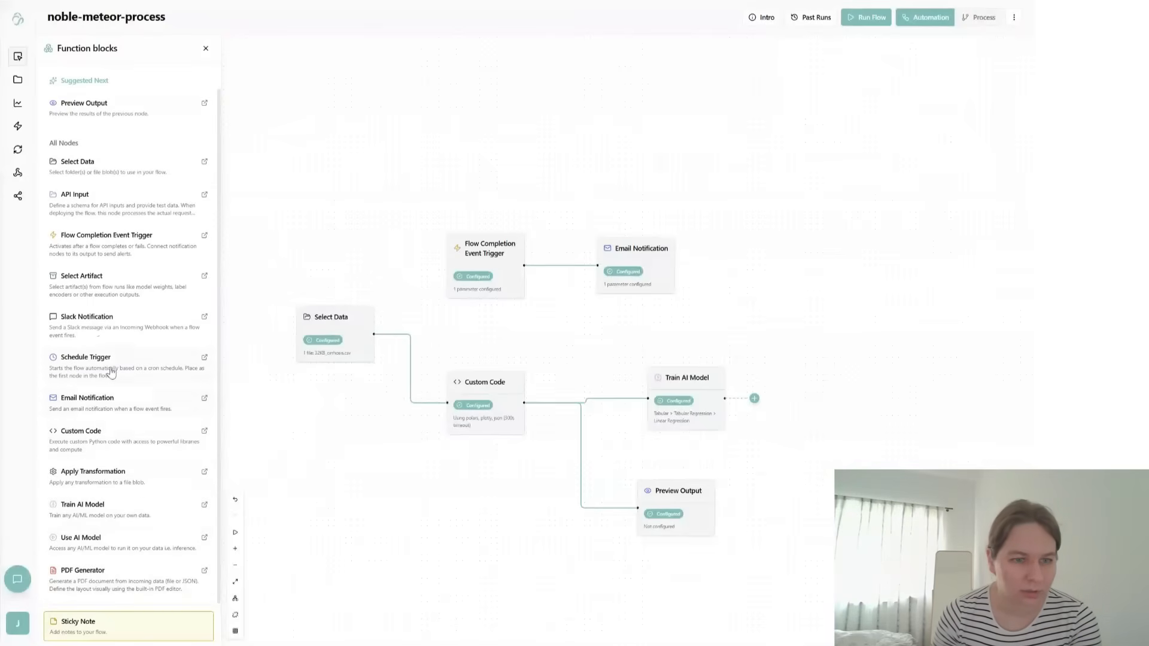
scroll(116, 518, up, 1)
scroll(117, 518, down, 1)
scroll(120, 505, up, 1)
- Add a Preview Output node connected to Train AI Model and move it closer beside the training node
click(106, 138)
drag(674, 369, 639, 276)
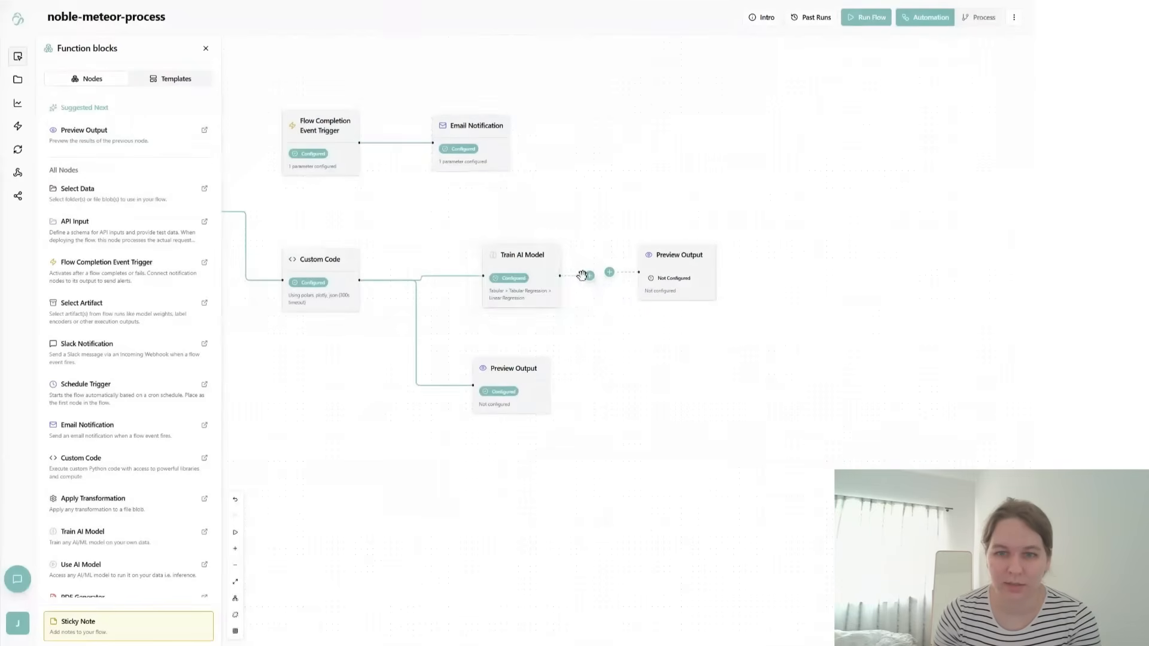
mouse_move(649, 273)
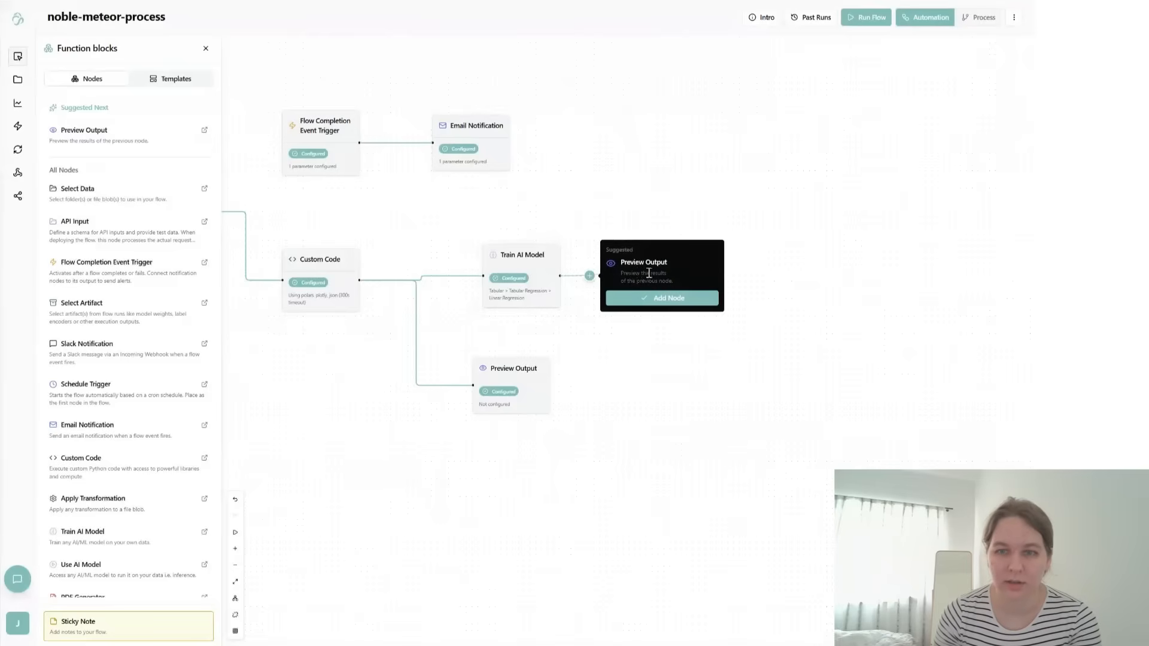
click(633, 298)
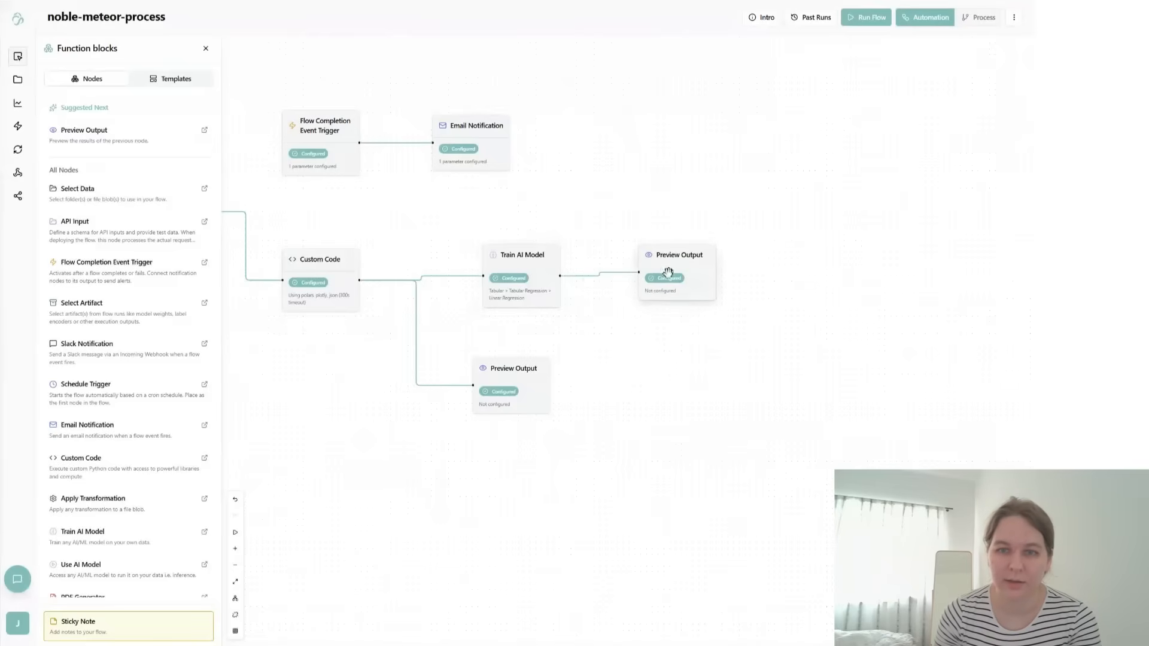
drag(671, 270, 662, 268)
drag(597, 350, 653, 376)
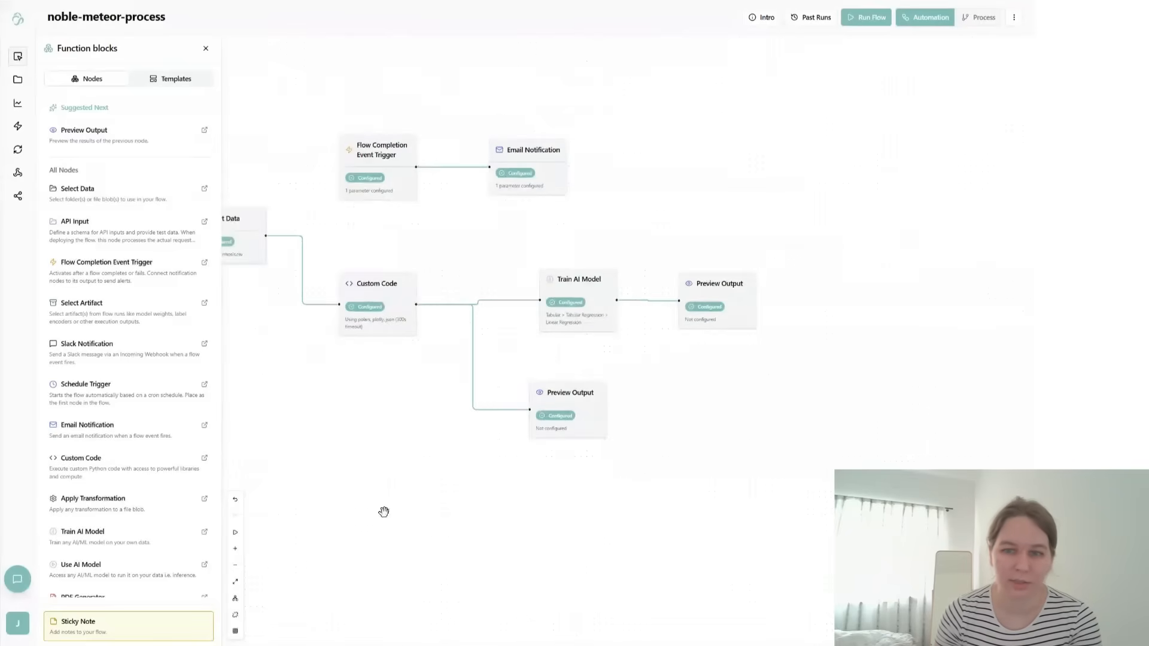
- Auto-arrange the flow and adjust the layout, with Custom Code's Preview Output above the line to Train AI Model
click(235, 598)
drag(623, 520, 551, 545)
drag(264, 377, 267, 443)
drag(564, 421, 565, 386)
drag(523, 576, 541, 510)
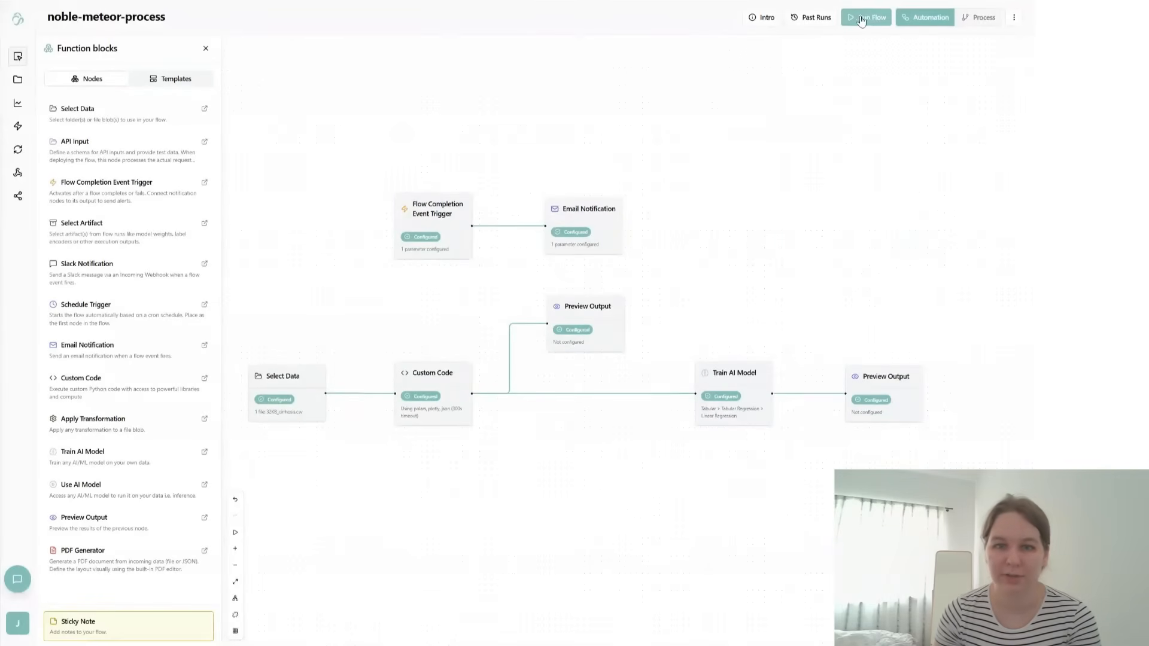
- Review the executed steps of both past flow runs, including the Custom Code step of the 15:11:33 run
click(815, 18)
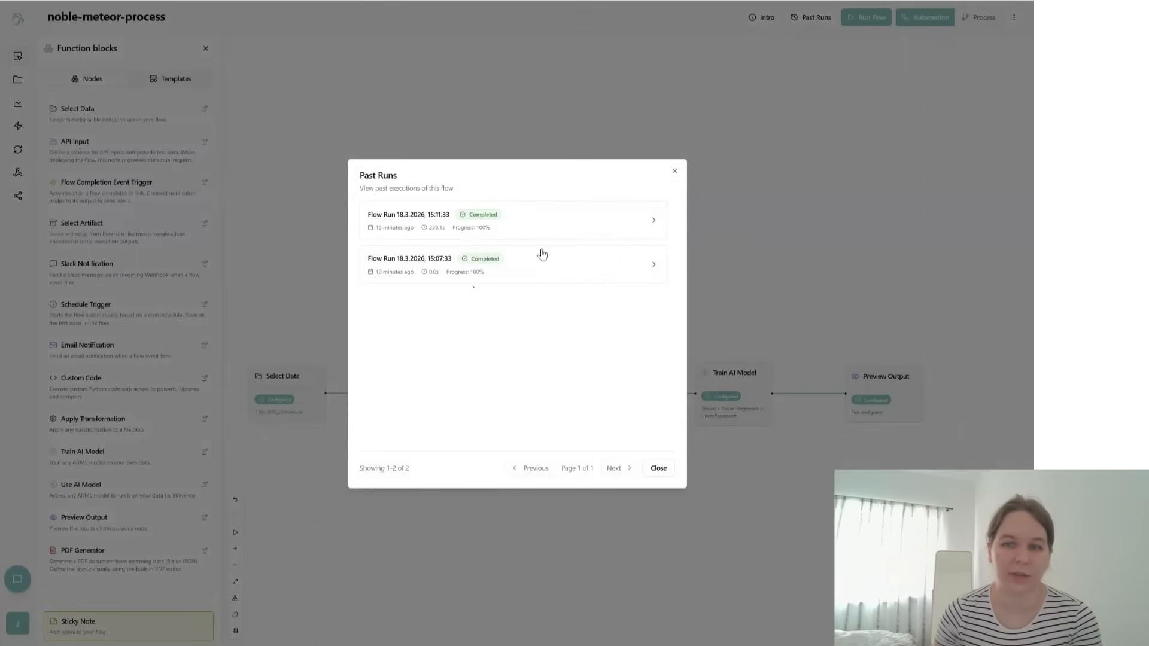
click(537, 276)
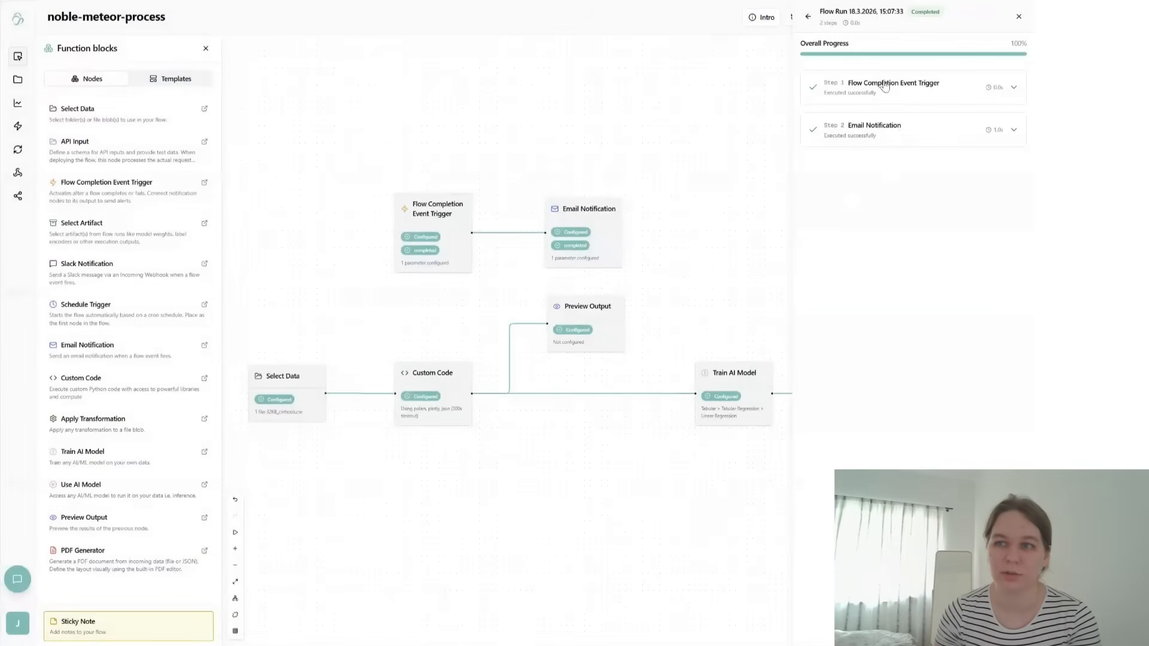
click(1018, 17)
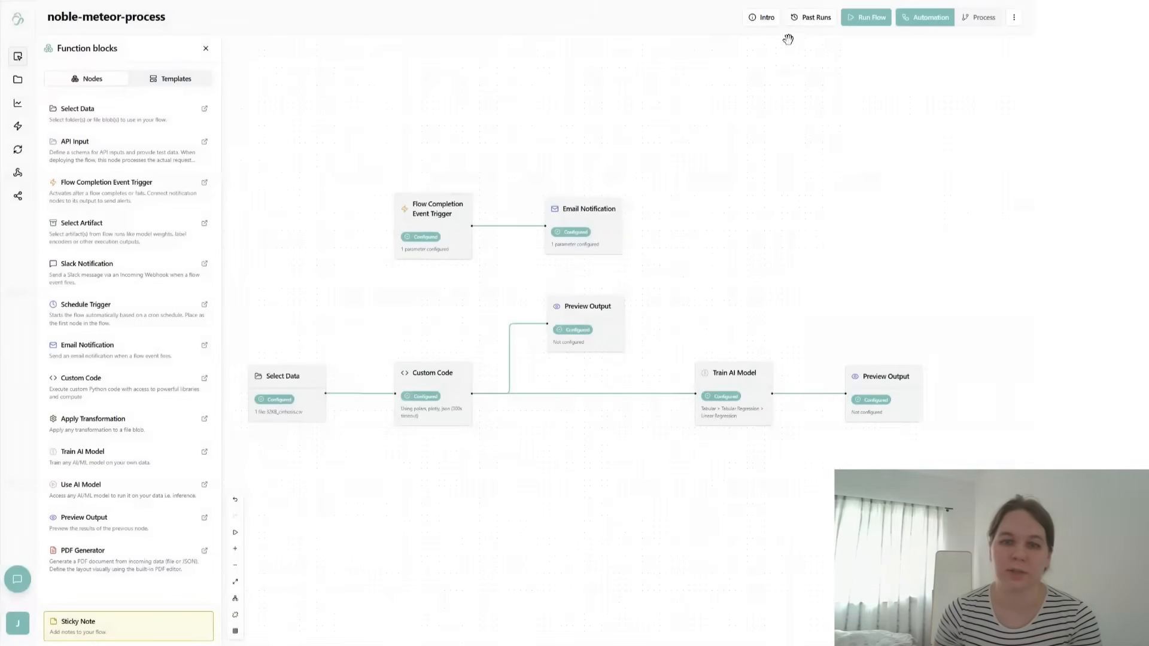
click(815, 18)
click(446, 231)
click(867, 169)
click(867, 169)
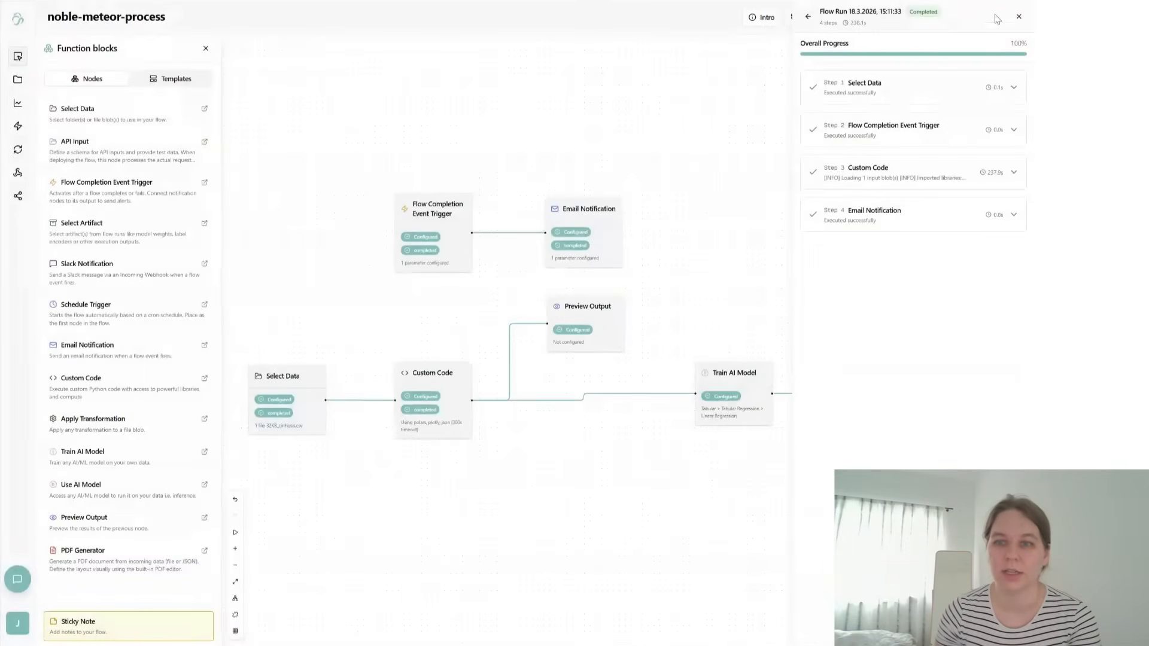
click(1019, 16)
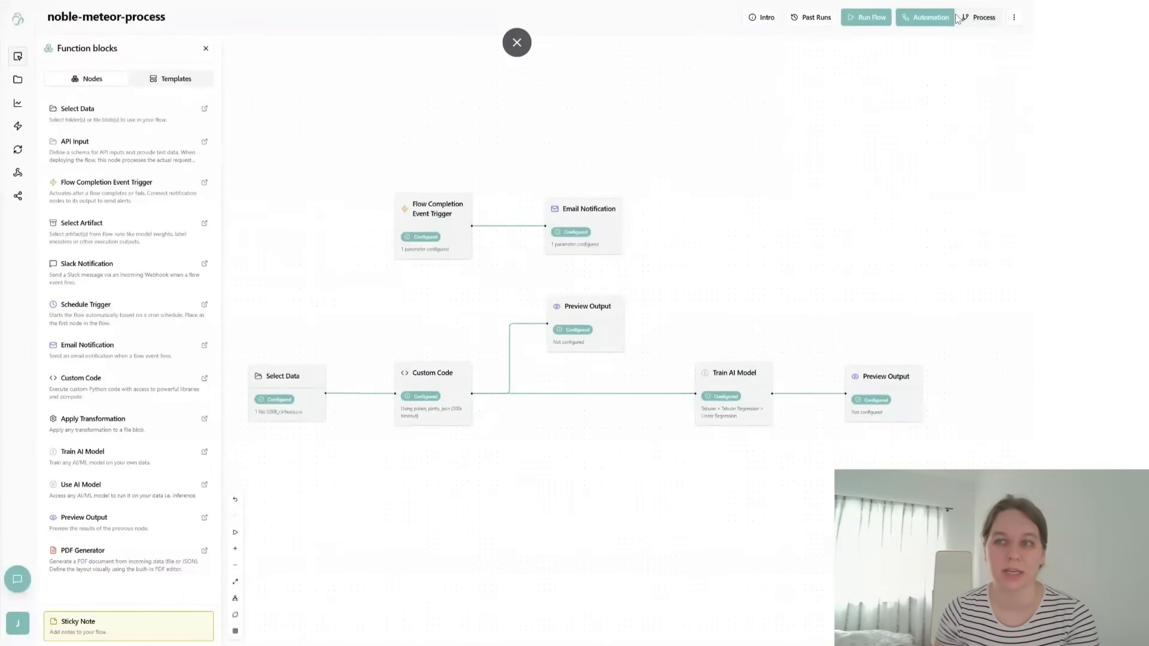
- In the Process view, have AI Builder map the XYZ industry evaluation process with material comparison, PDF report, CEO message and return-to-lab conditions
click(979, 19)
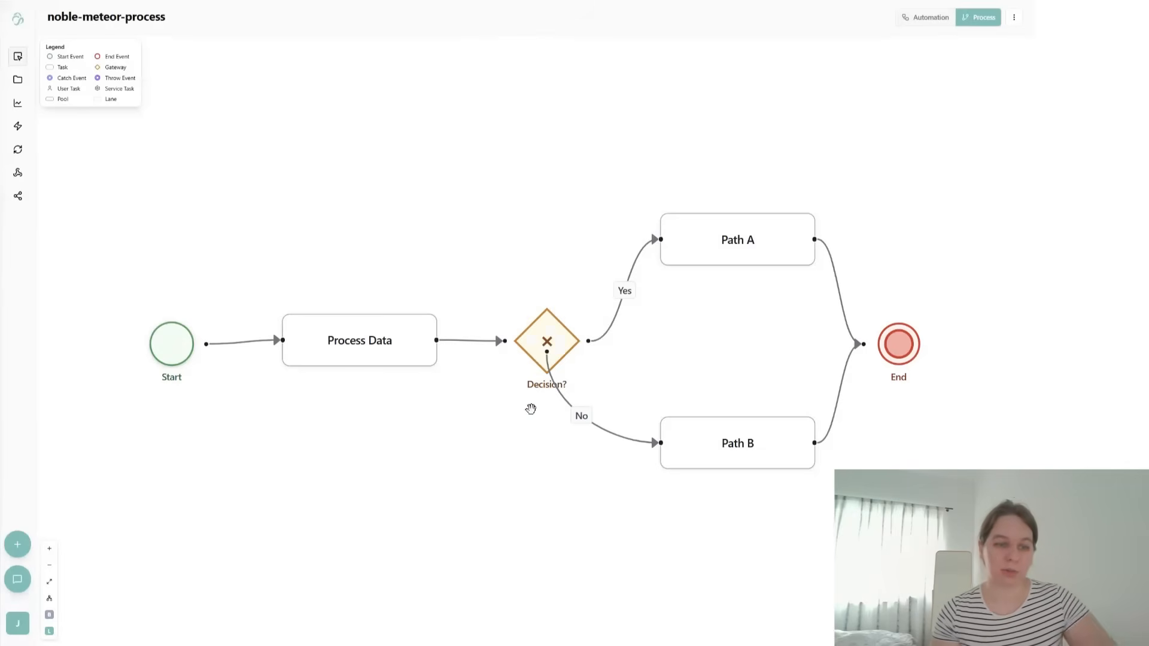
click(18, 579)
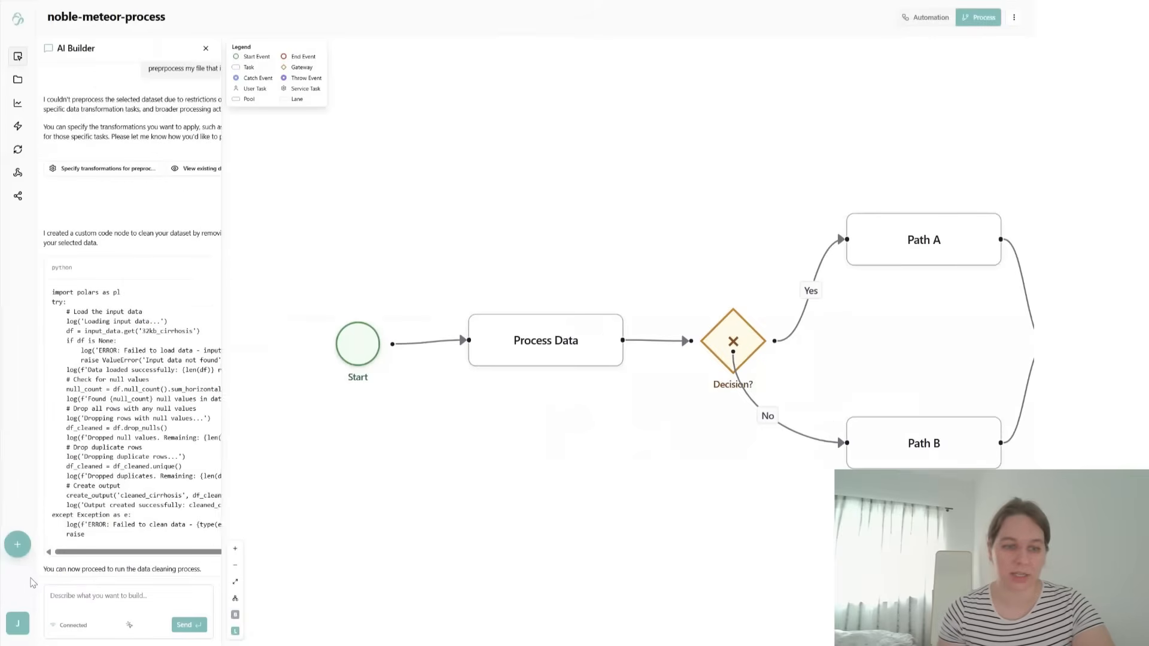
click(105, 602)
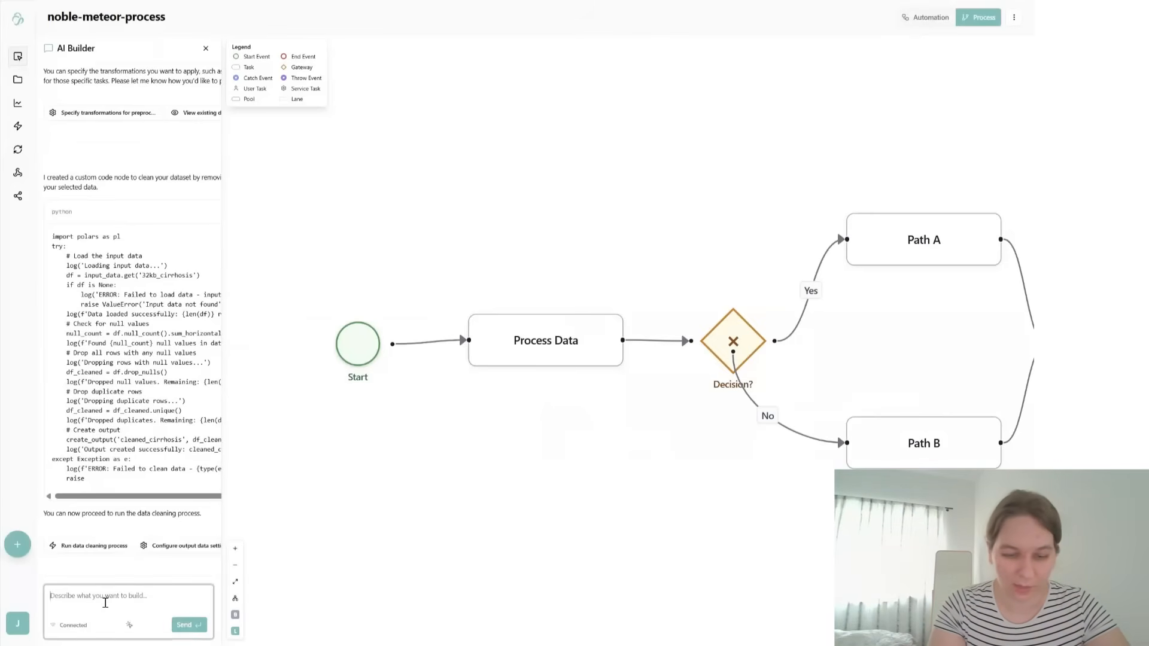
text(I)
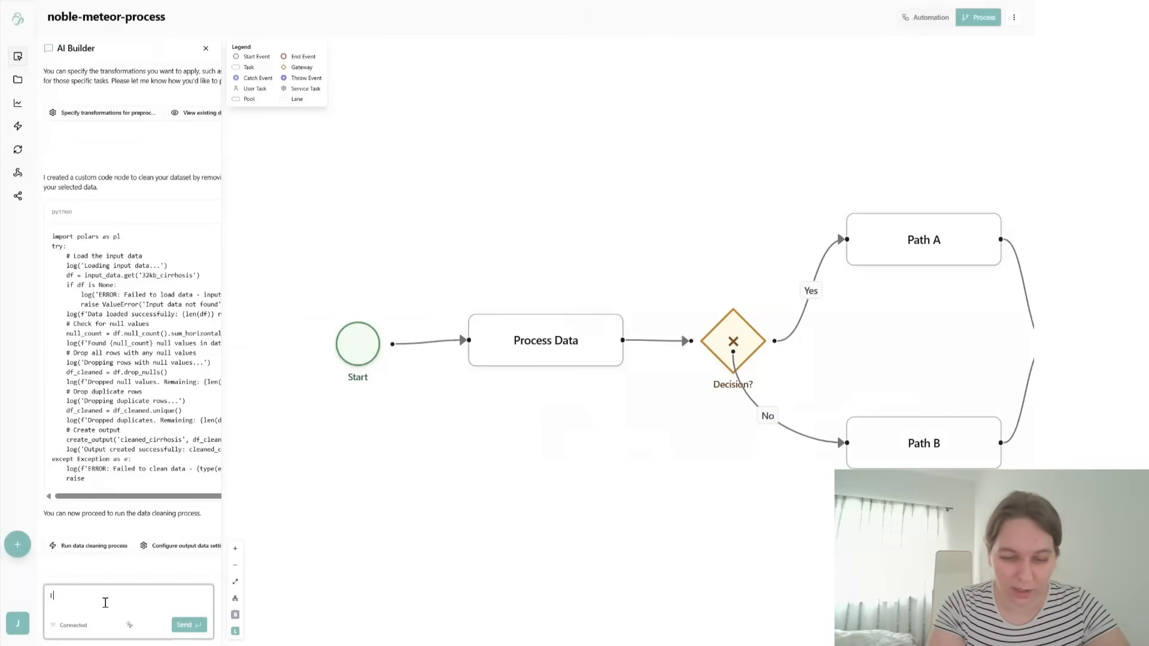
text( am working in X)
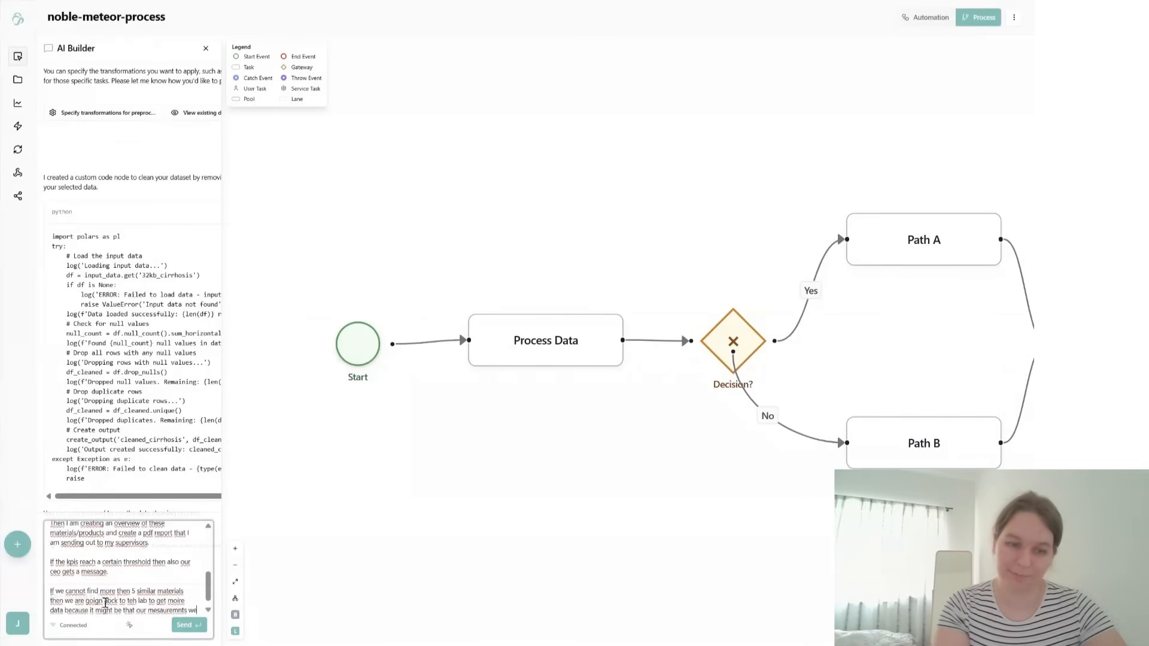
text(re wr)
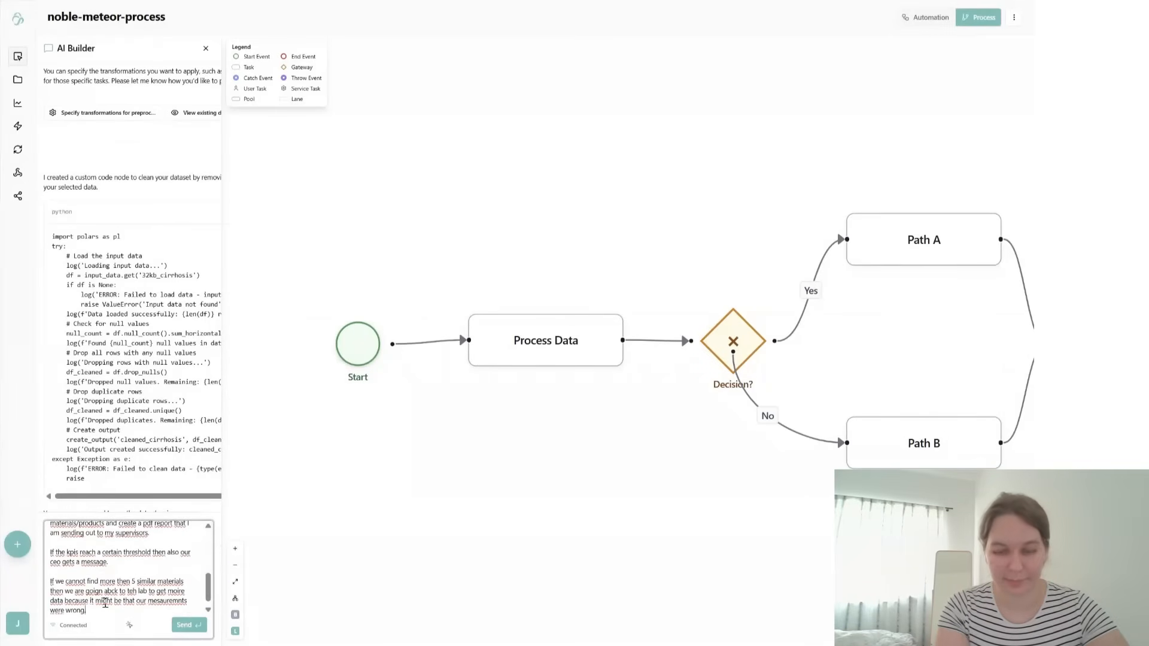
key(Return)
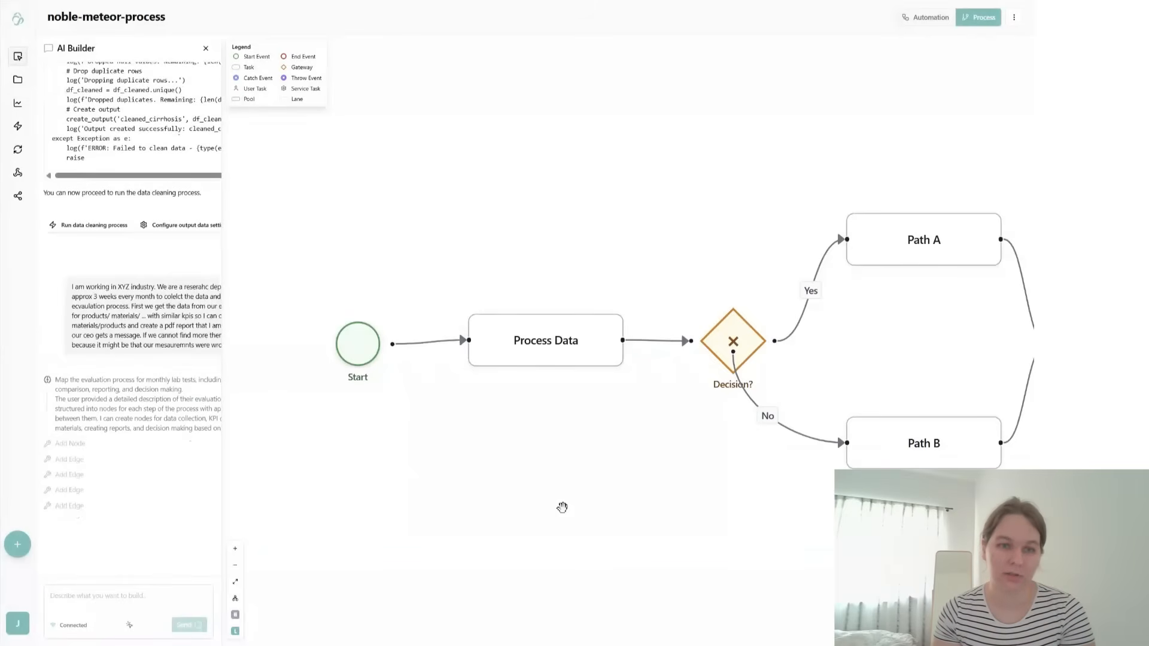
drag(222, 316, 515, 302)
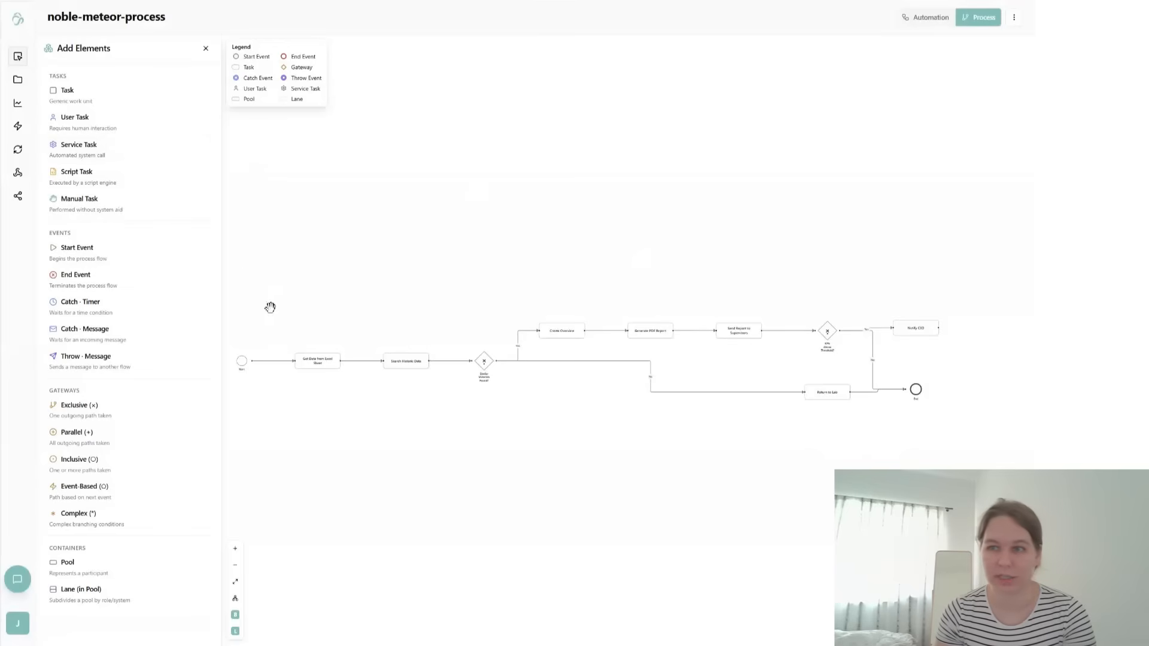
- Try several task types for the Get Data from Excel Sheet task and set it to User Task
click(325, 357)
click(935, 126)
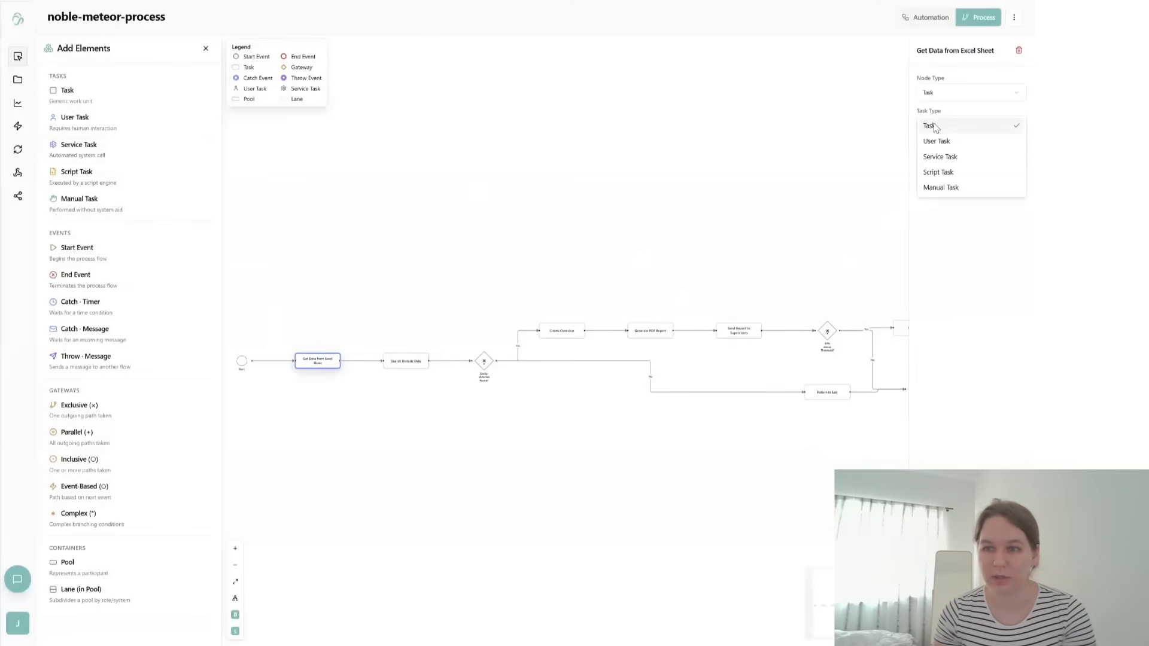
click(950, 155)
click(947, 132)
click(945, 143)
click(944, 129)
click(946, 141)
click(942, 125)
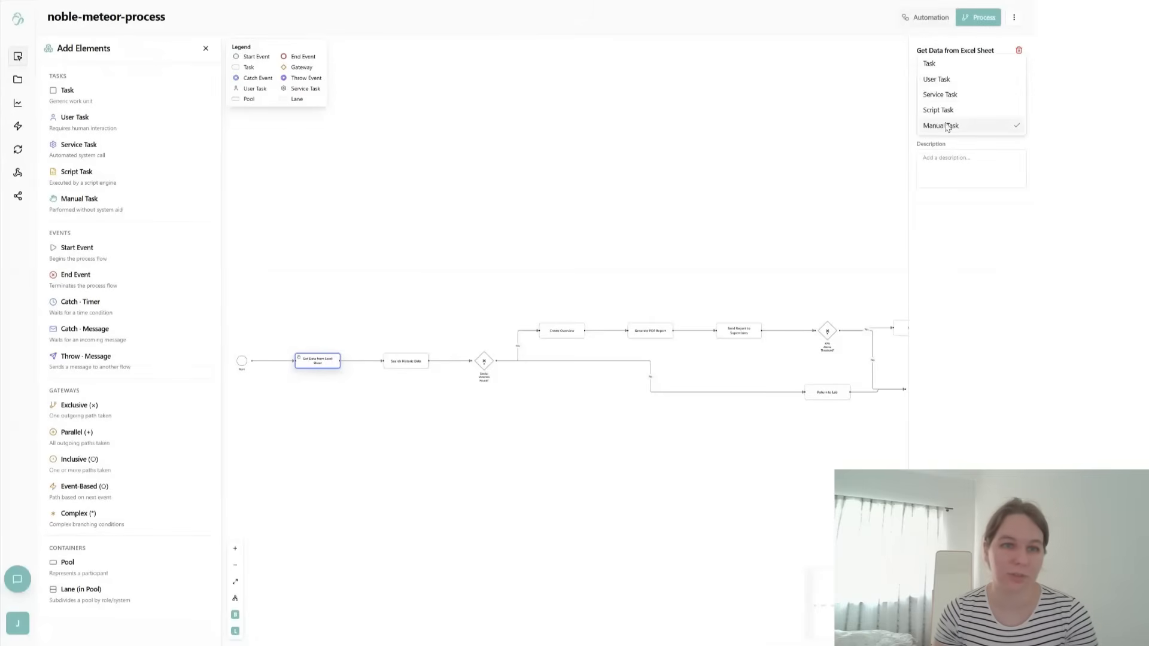
click(939, 79)
click(489, 223)
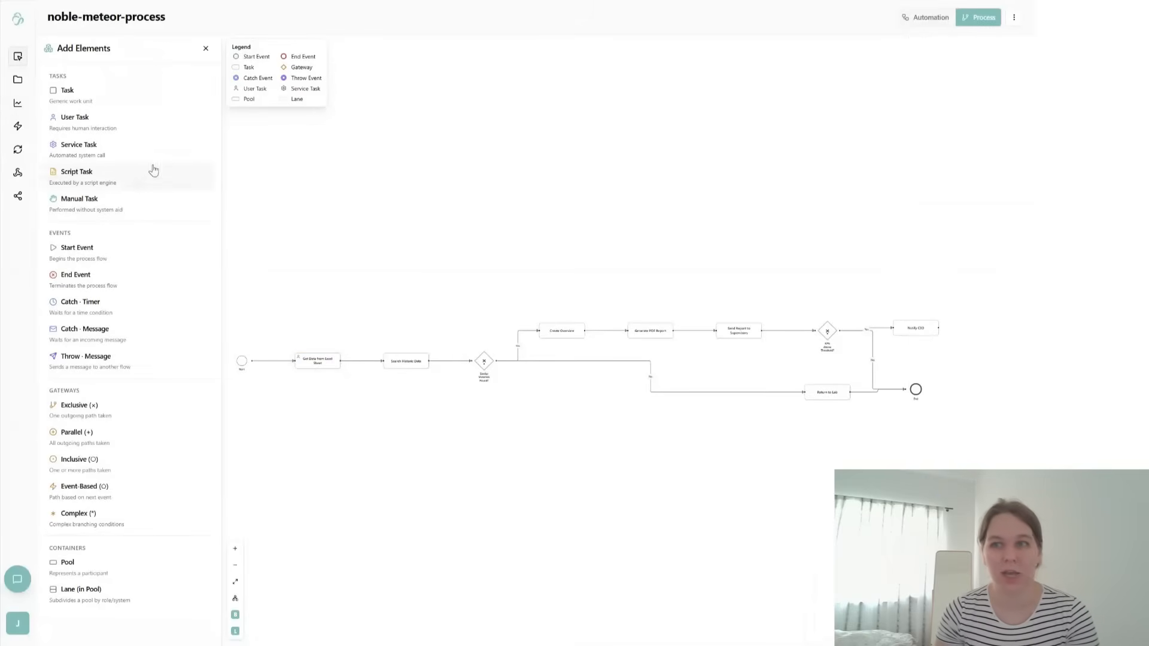
- Return to the Automation view and draft an AI Builder message starting with "okay sooo I have my process define"
click(922, 20)
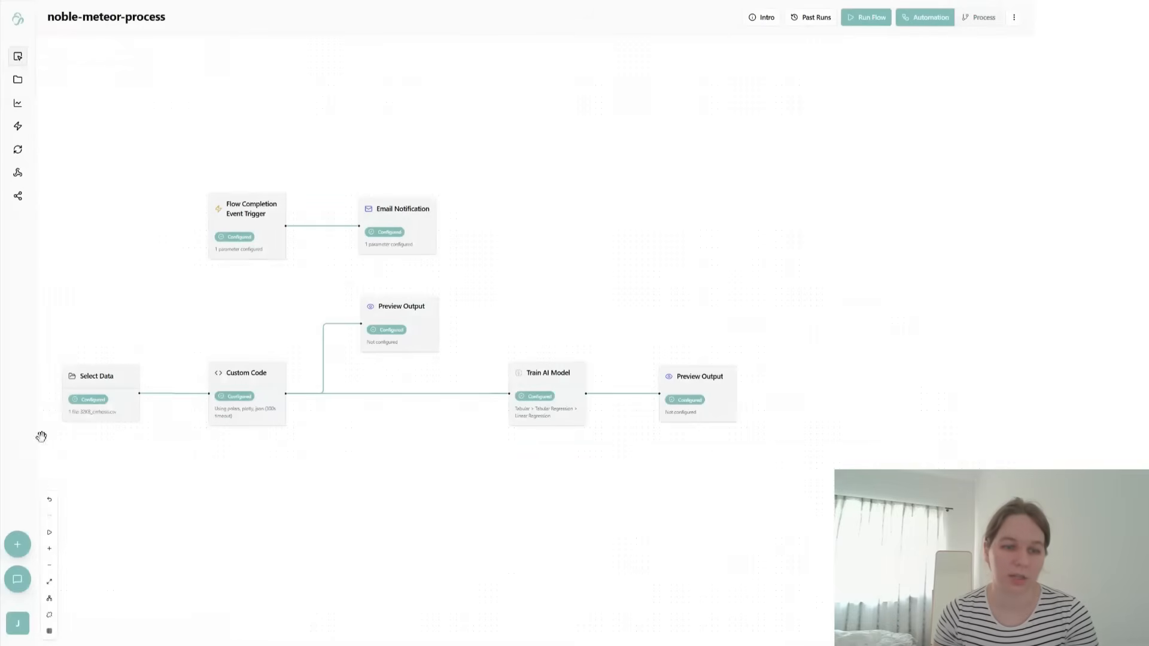
click(19, 578)
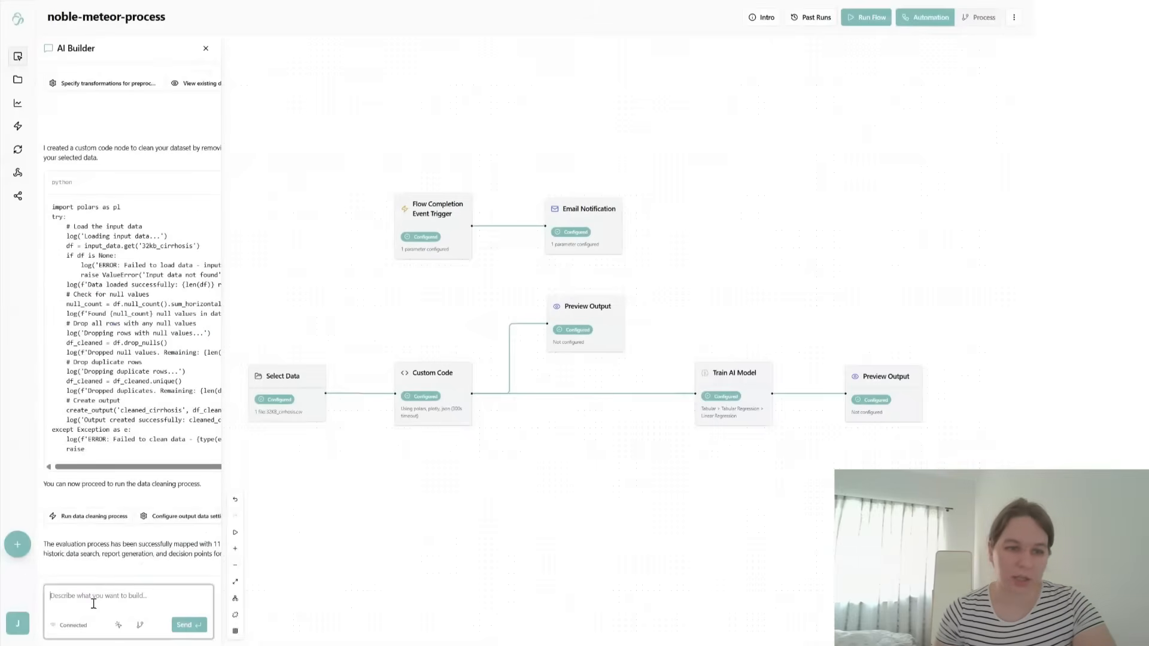
text(okay sooo)
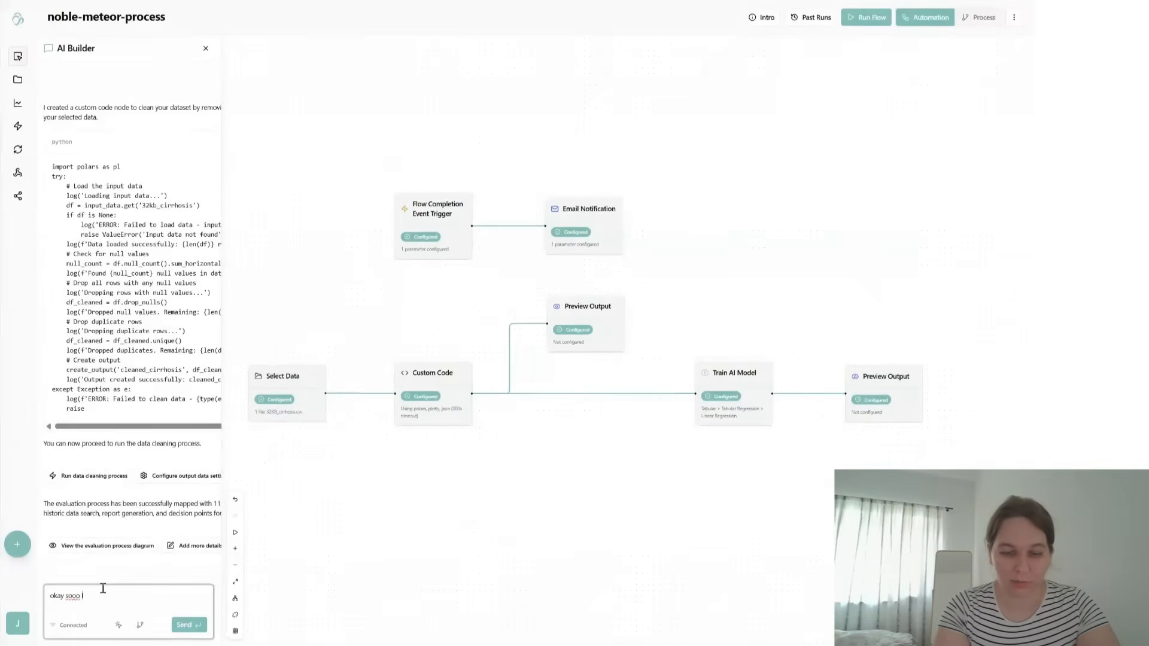
text( I have my process define)
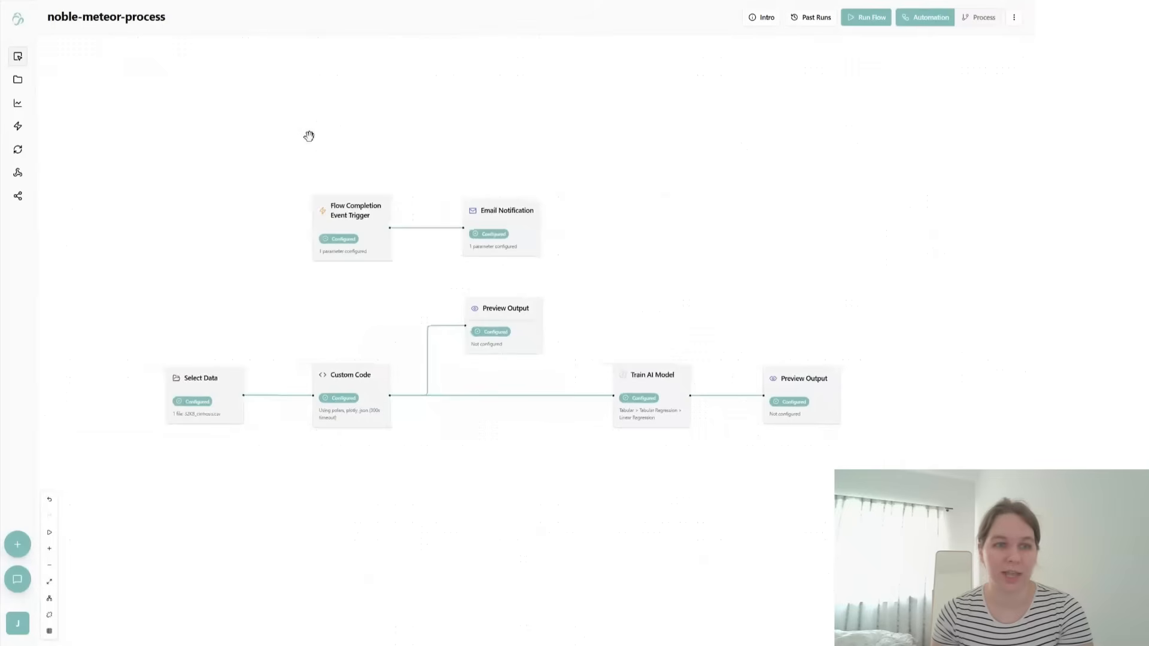
- Create a deployment with the suggested name mega-wave-worker, the API Trigger type and Sync execution mode
click(22, 177)
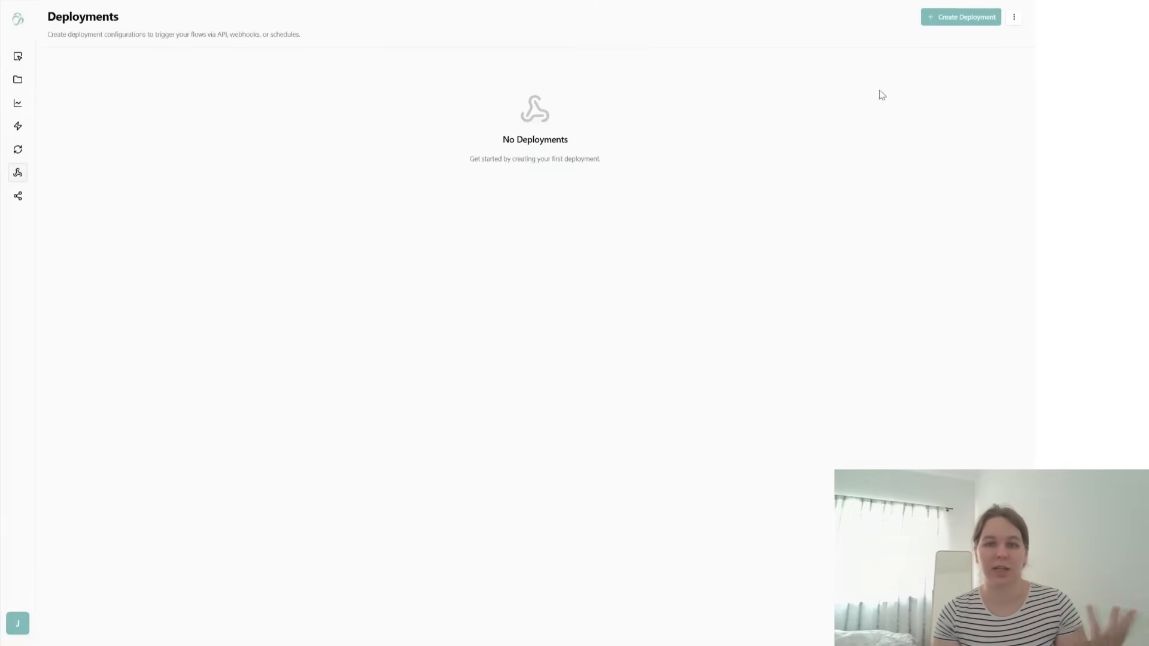
click(945, 18)
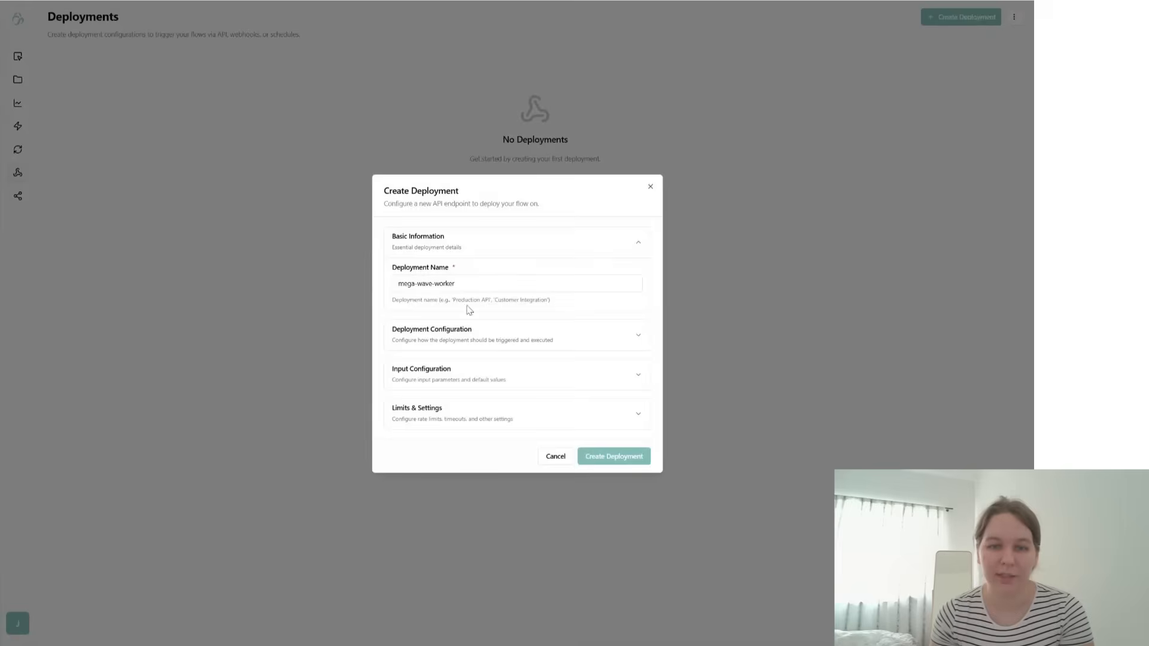
click(466, 335)
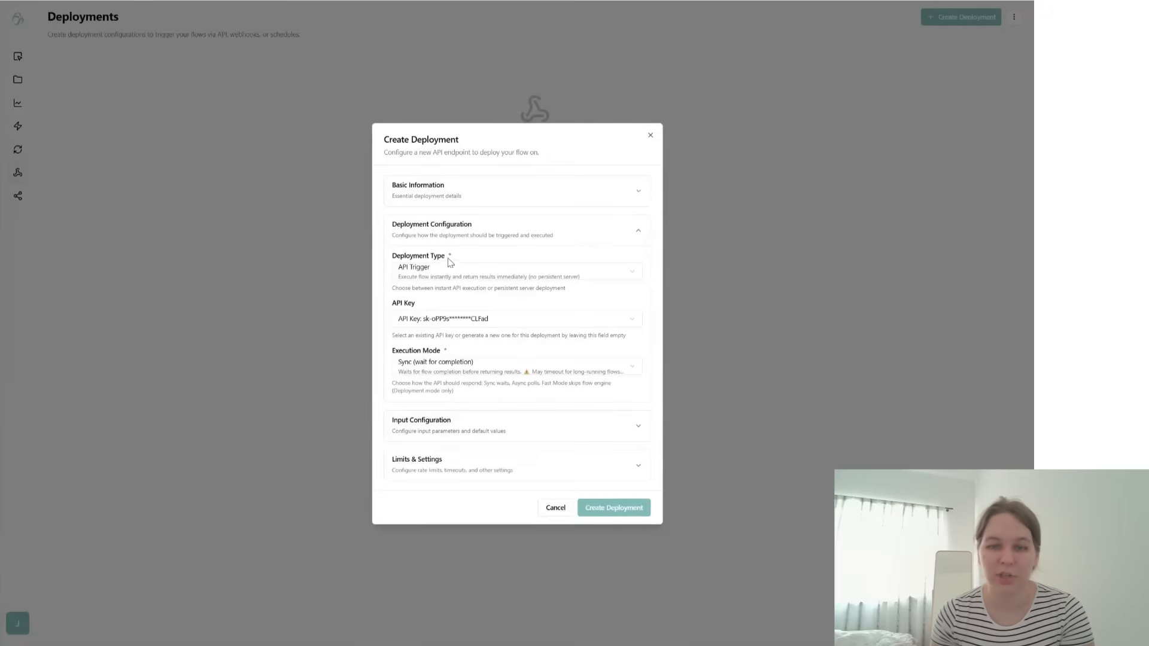
click(449, 235)
click(610, 431)
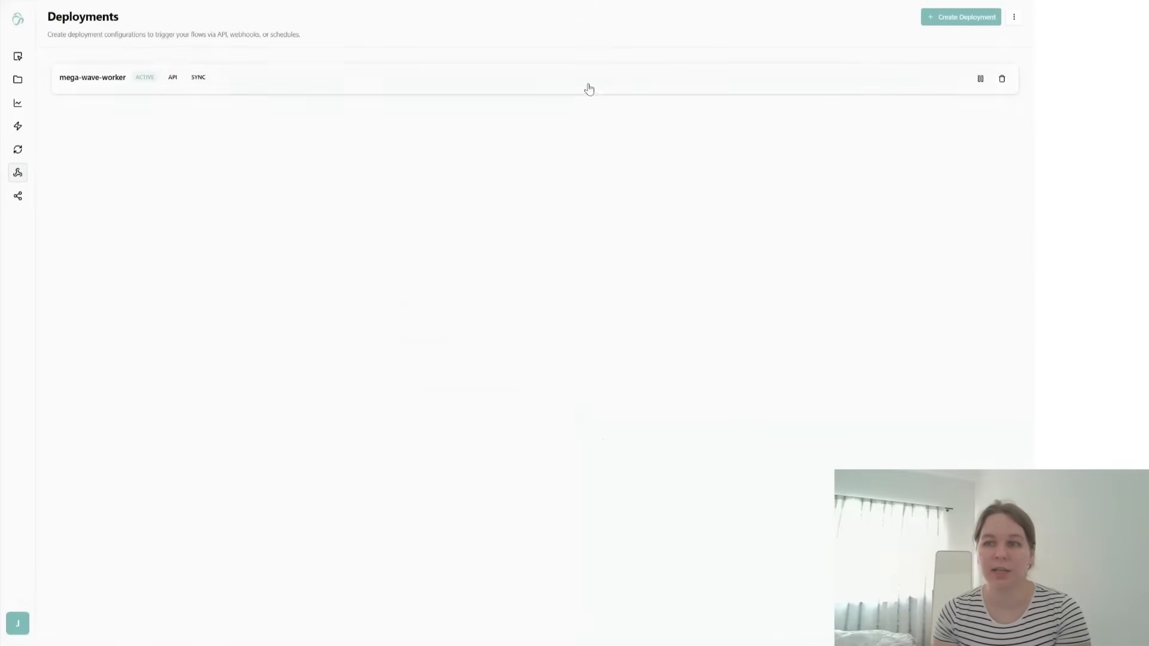
- Examine the mega-wave-worker deployment's cURL, Python and JavaScript code samples, ending on Python
click(589, 88)
click(966, 54)
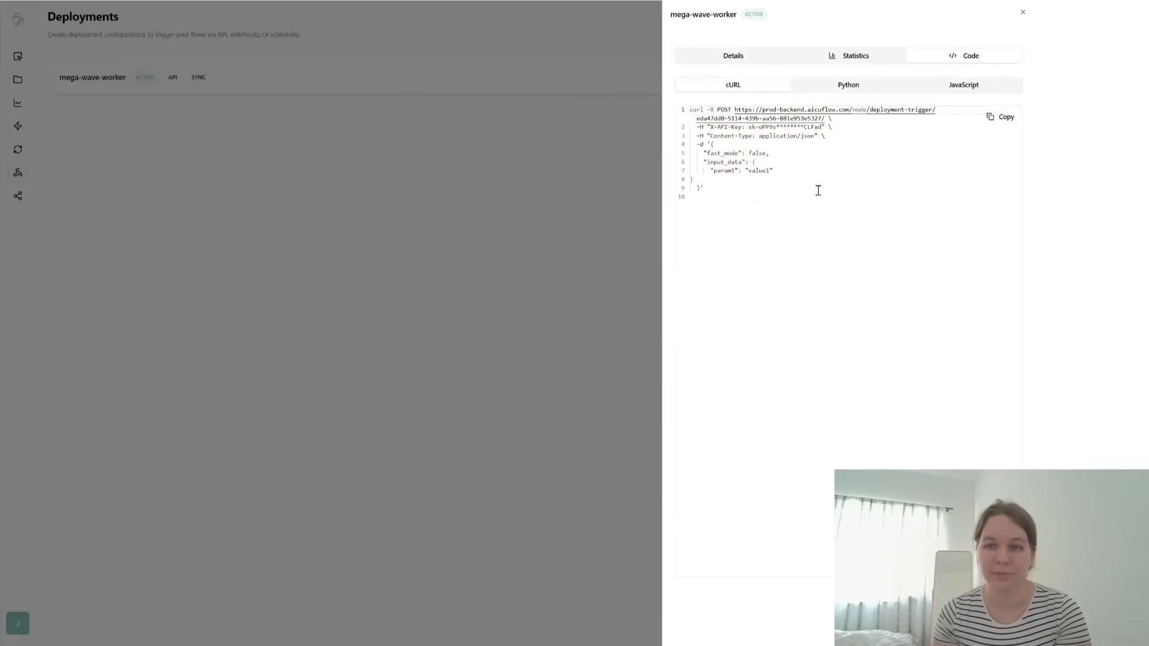
click(847, 87)
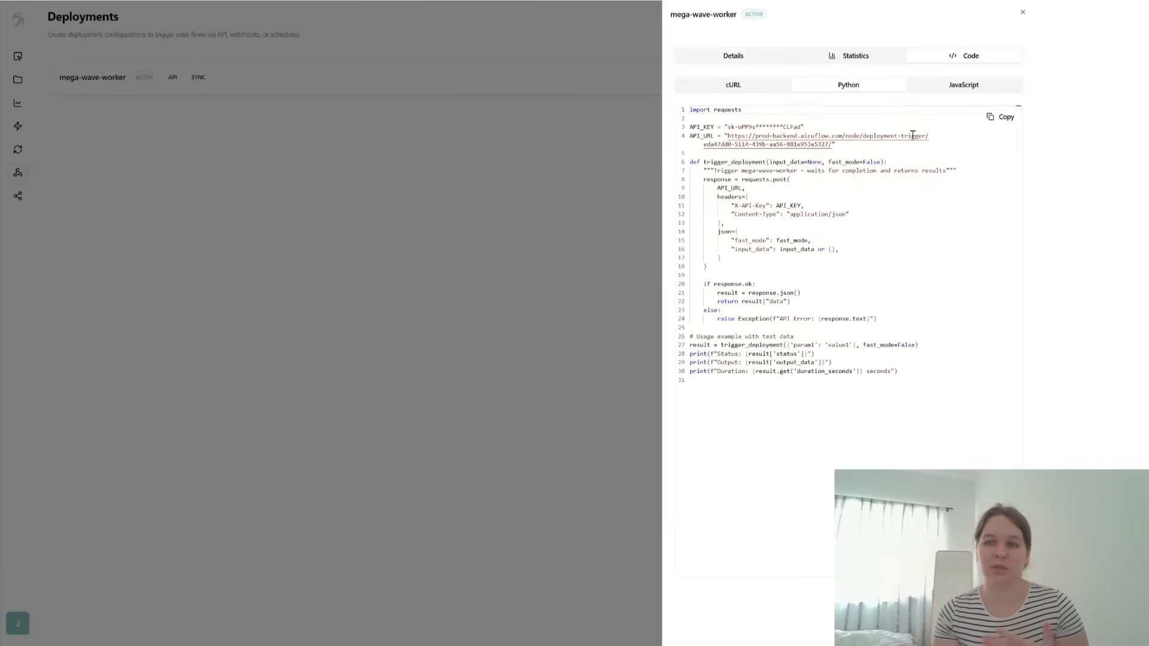
click(954, 90)
click(841, 90)
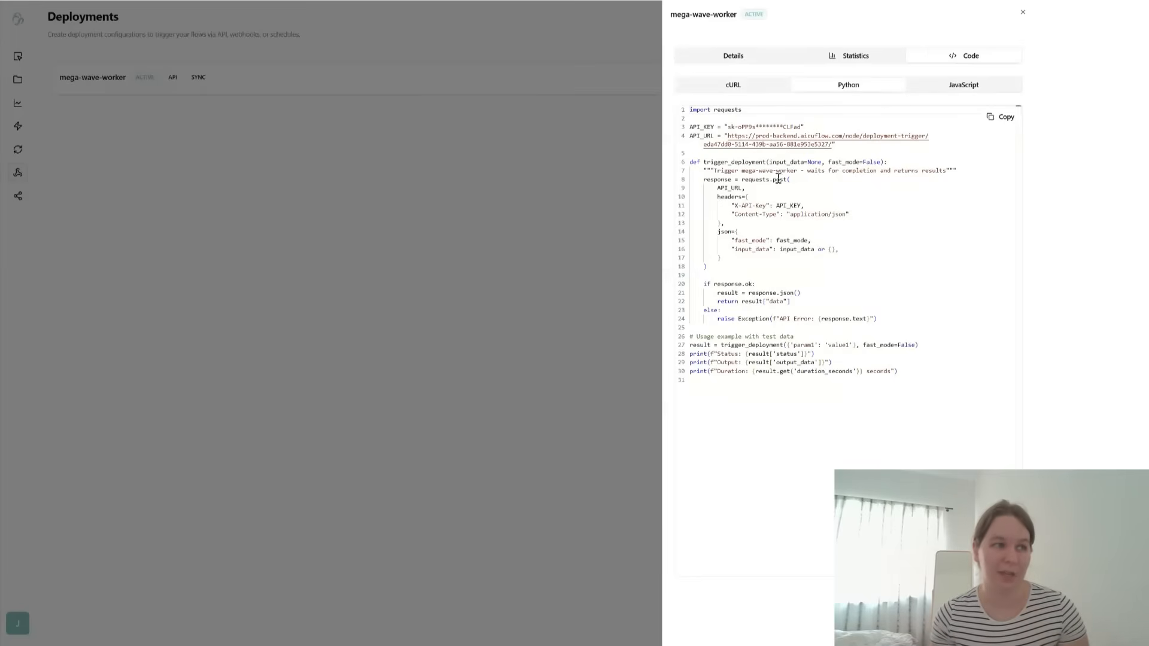